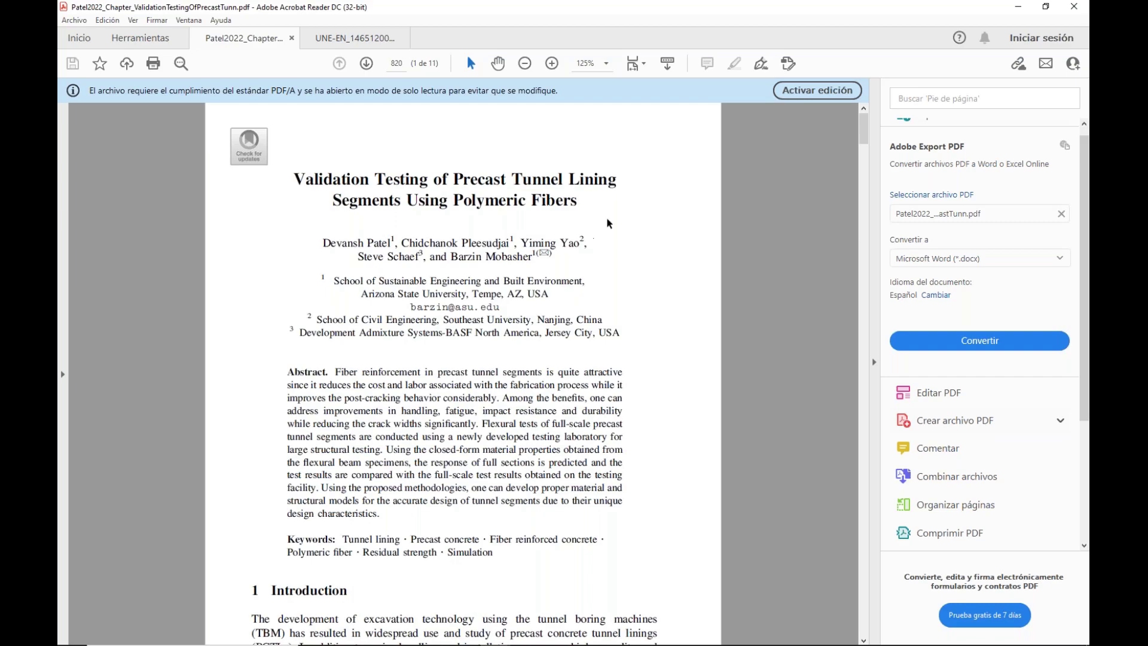
- Skim the precast tunnel lining paper through to its Conclusions, and view the ASTM C1609 Beam Test slide full screen in PowerPoint
left_click_drag(863, 150, 864, 562)
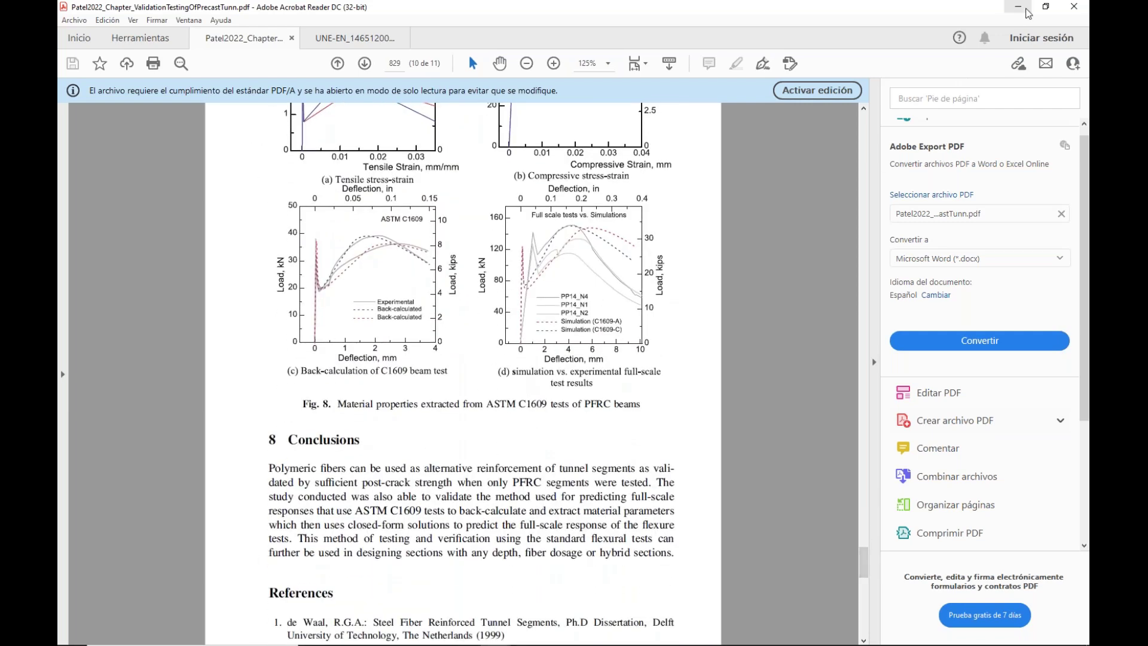
left_click(1018, 7)
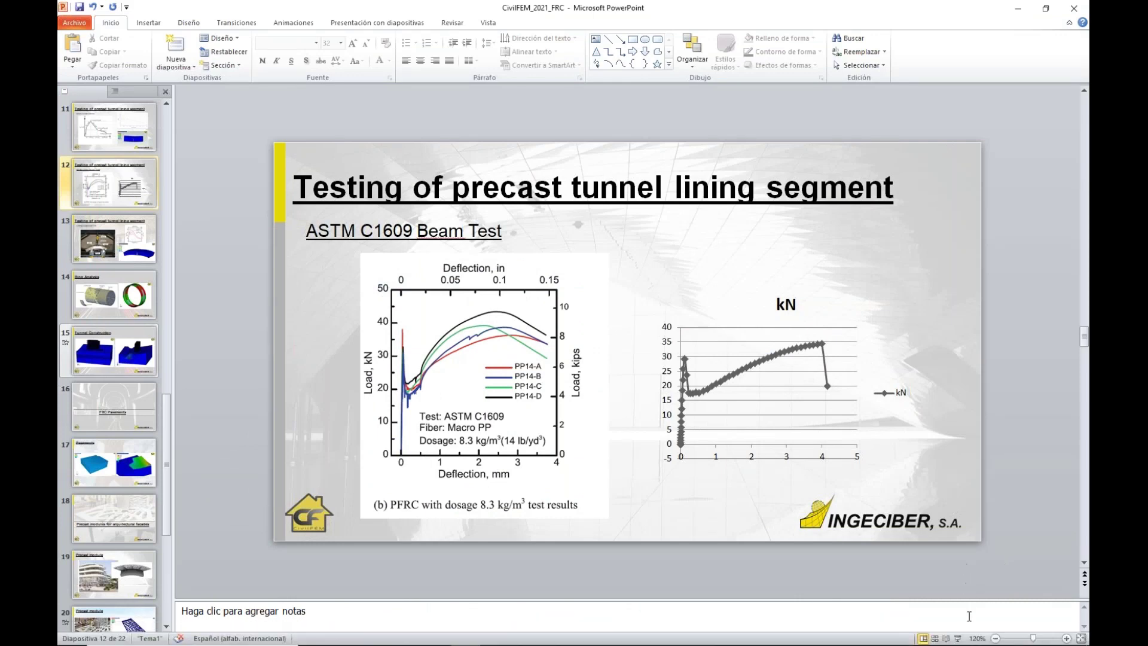
left_click(957, 639)
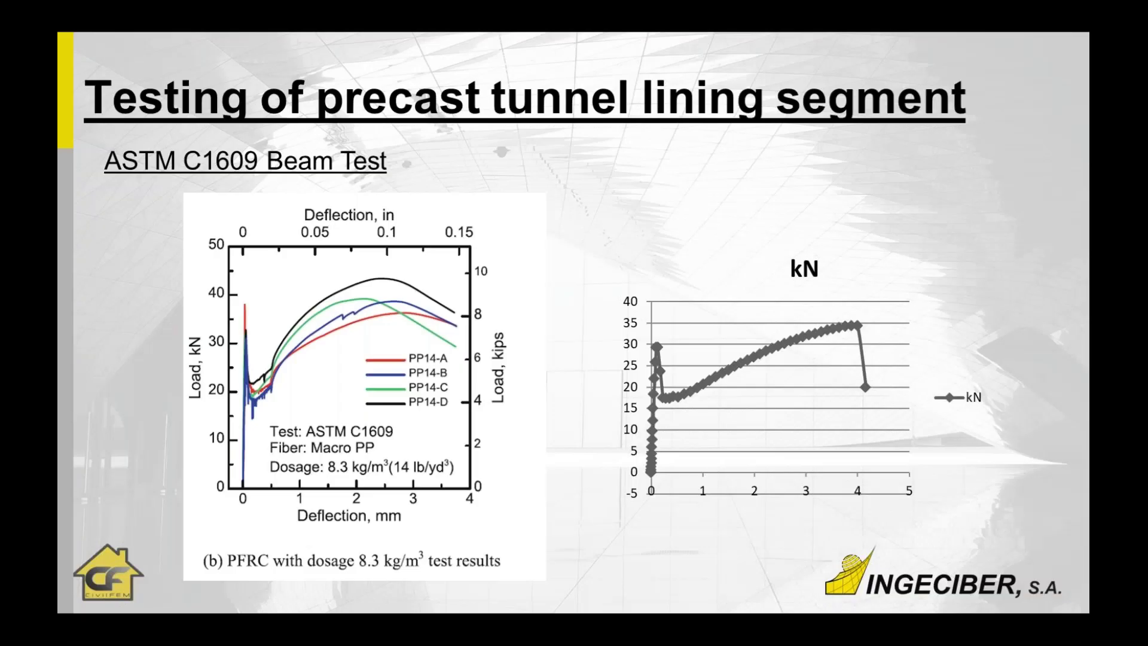
key("Right")
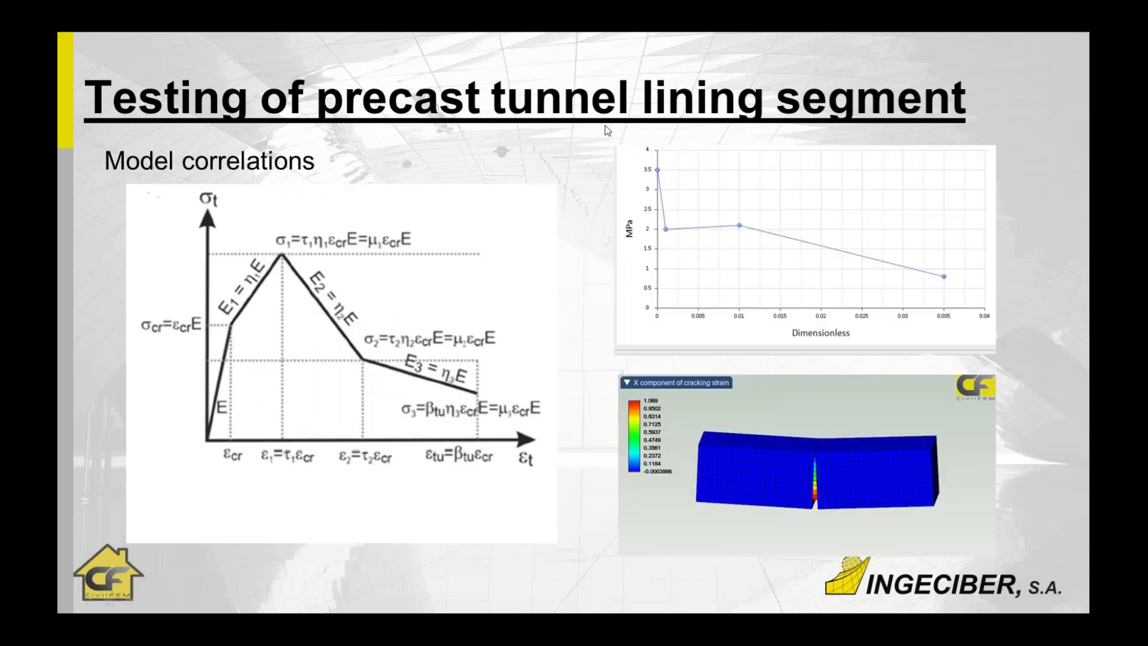
key("Left")
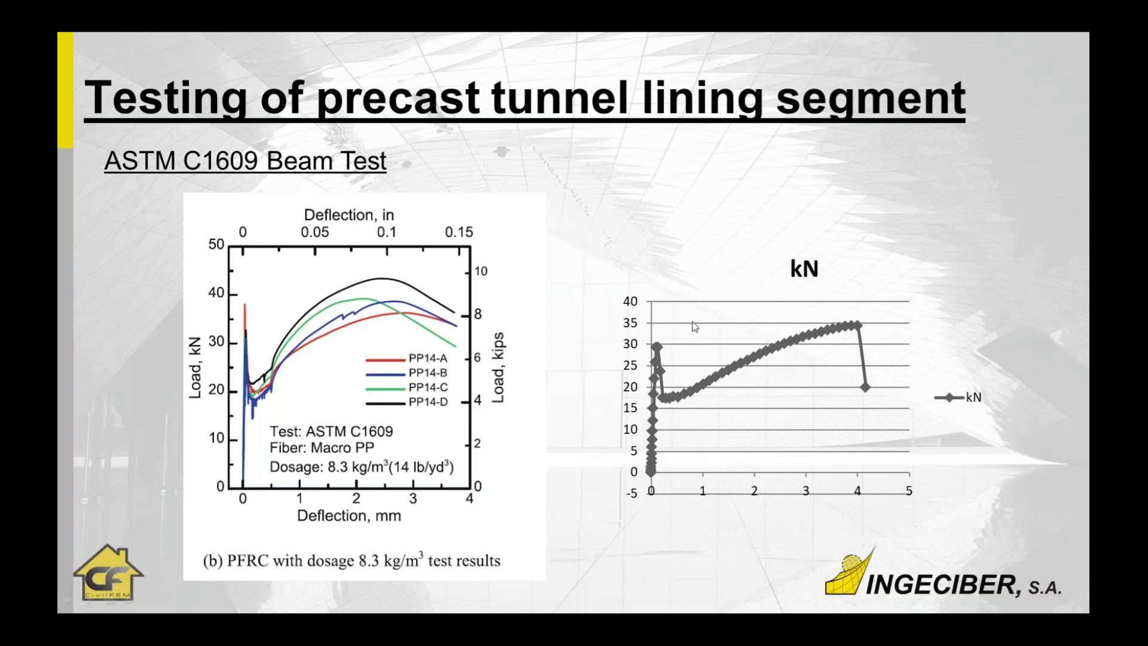
key("Escape")
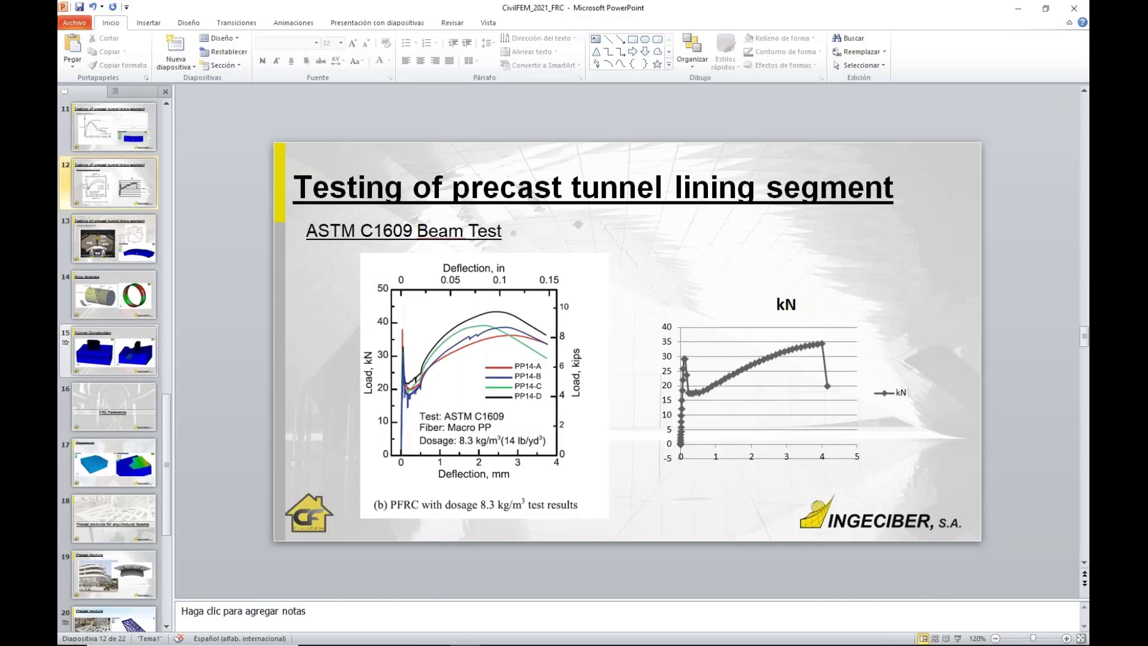
- Switch to the lining segment test model in CivilFEM and clear the cracking strain plot from the segment
left_click(557, 636)
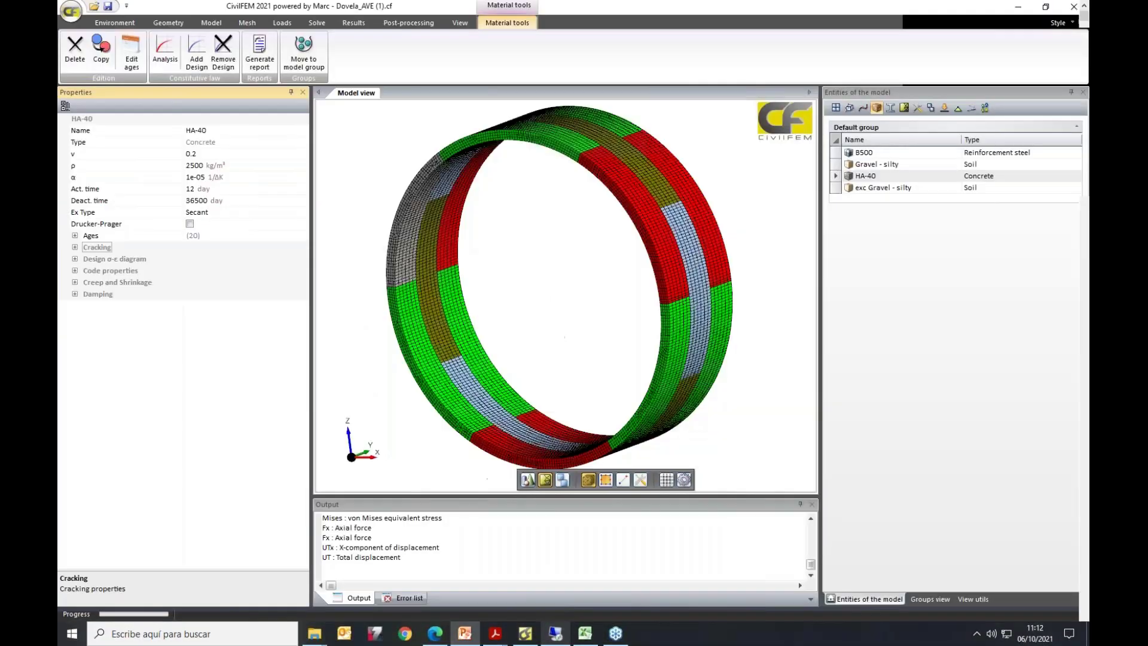
mouse_move(433, 638)
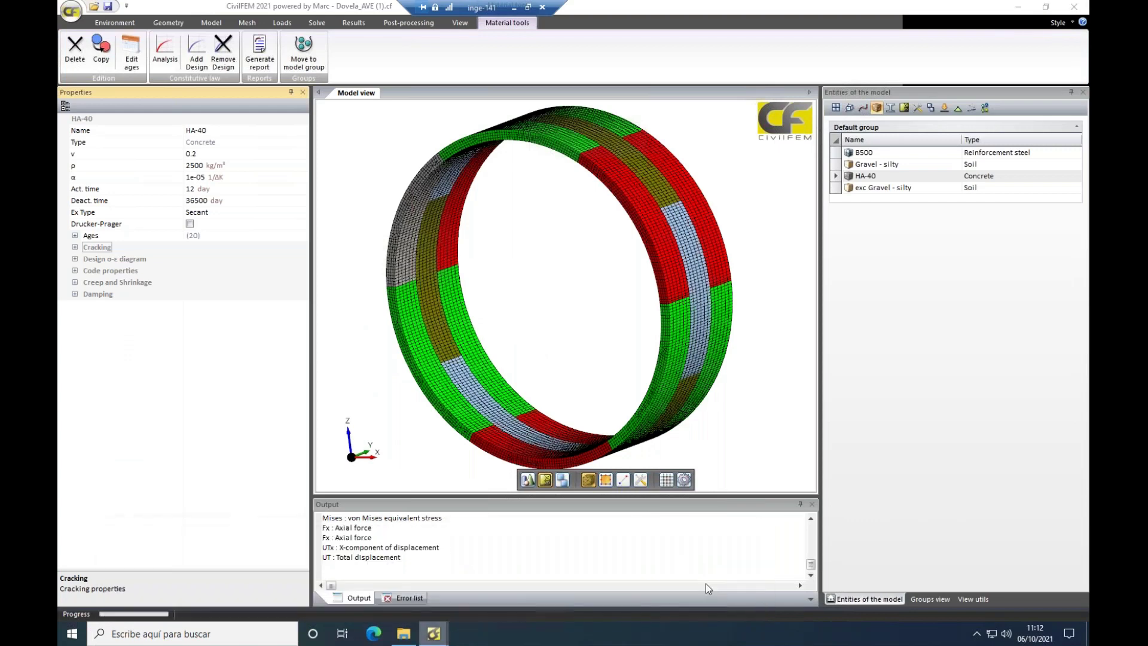
left_click(706, 583)
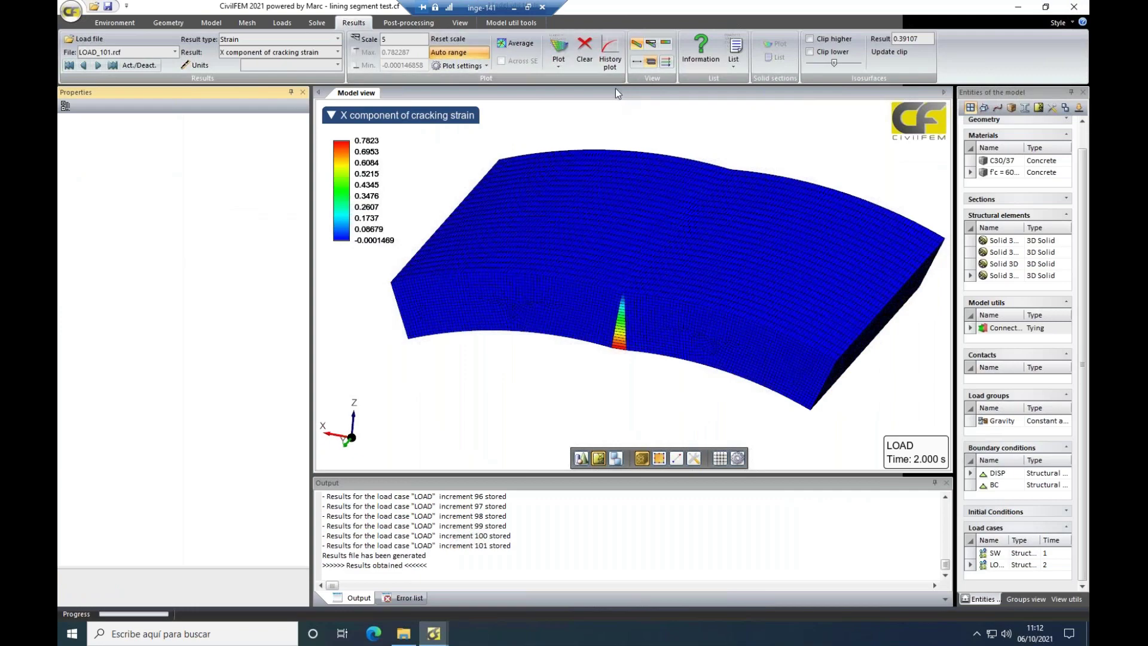
left_click(585, 51)
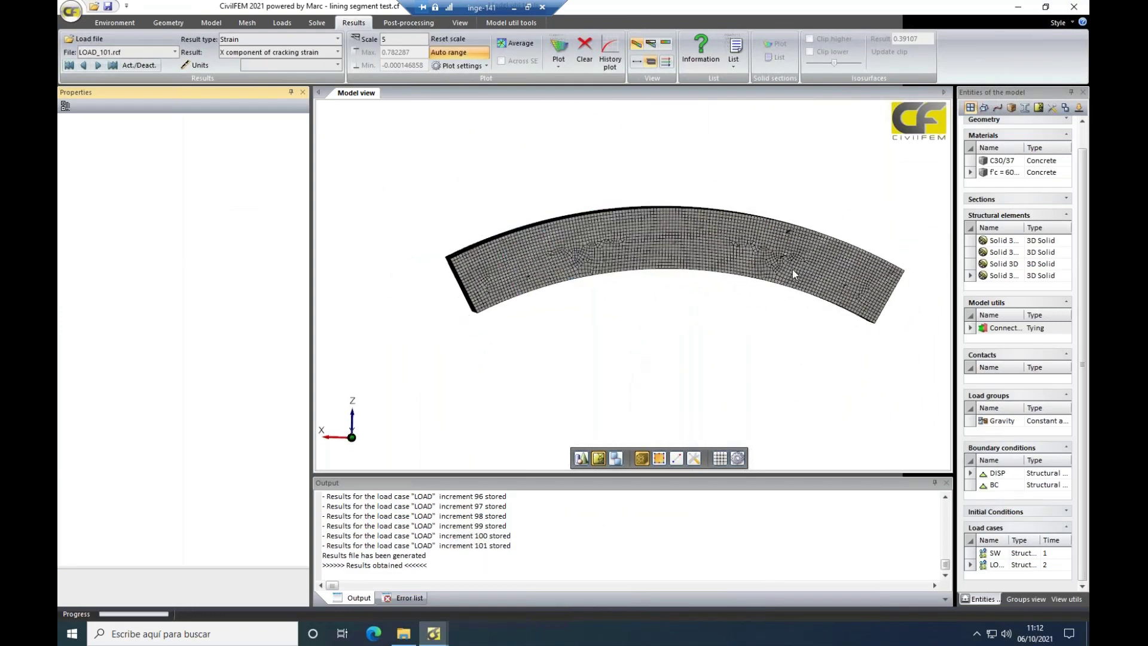
middle_click_drag(789, 254, 741, 285)
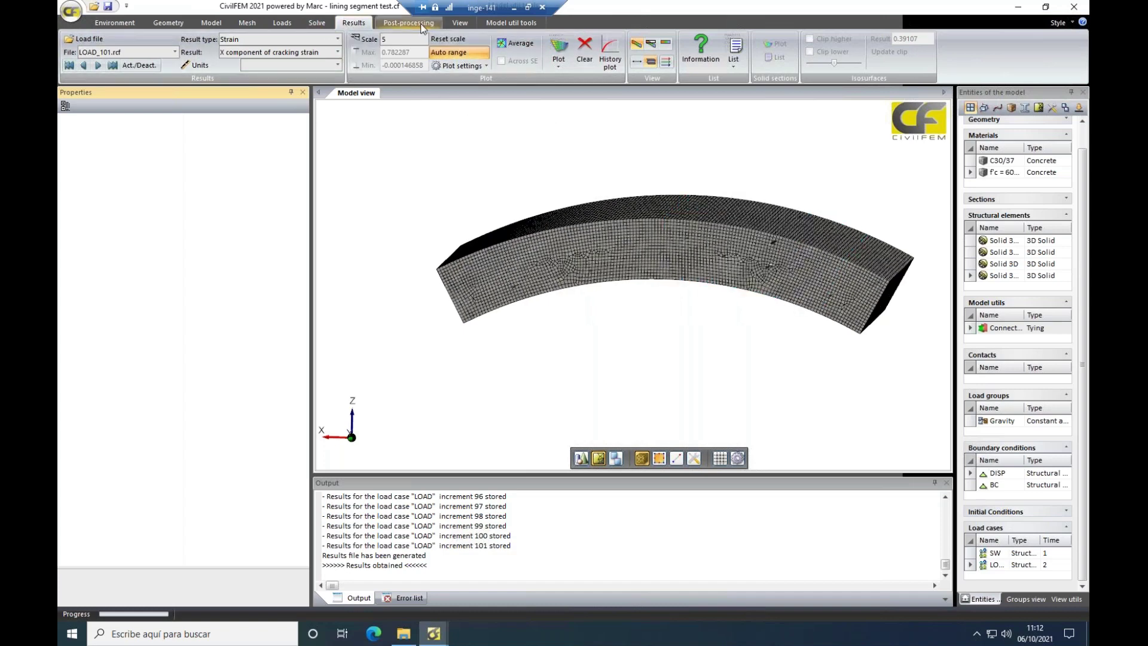
- Plot the BC boundary condition group on the lining segment and widen the list of model entities
left_click(283, 23)
left_click(459, 53)
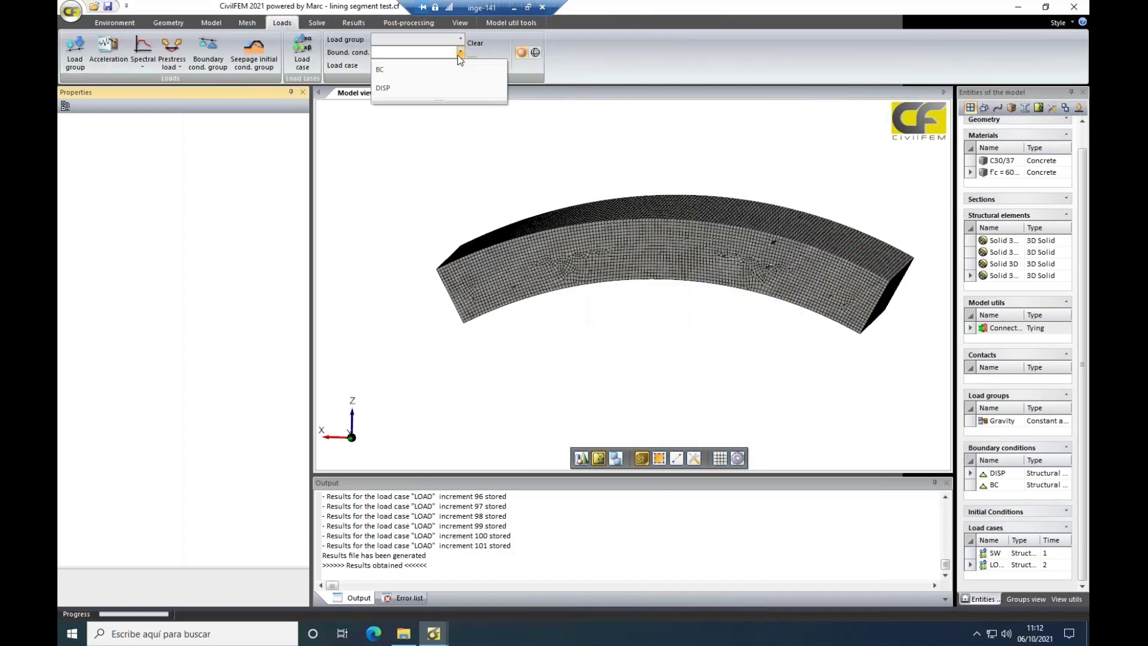
left_click(449, 71)
mouse_move(711, 395)
middle_mouse_down()
mouse_move(730, 367)
mouse_move(694, 391)
middle_mouse_up()
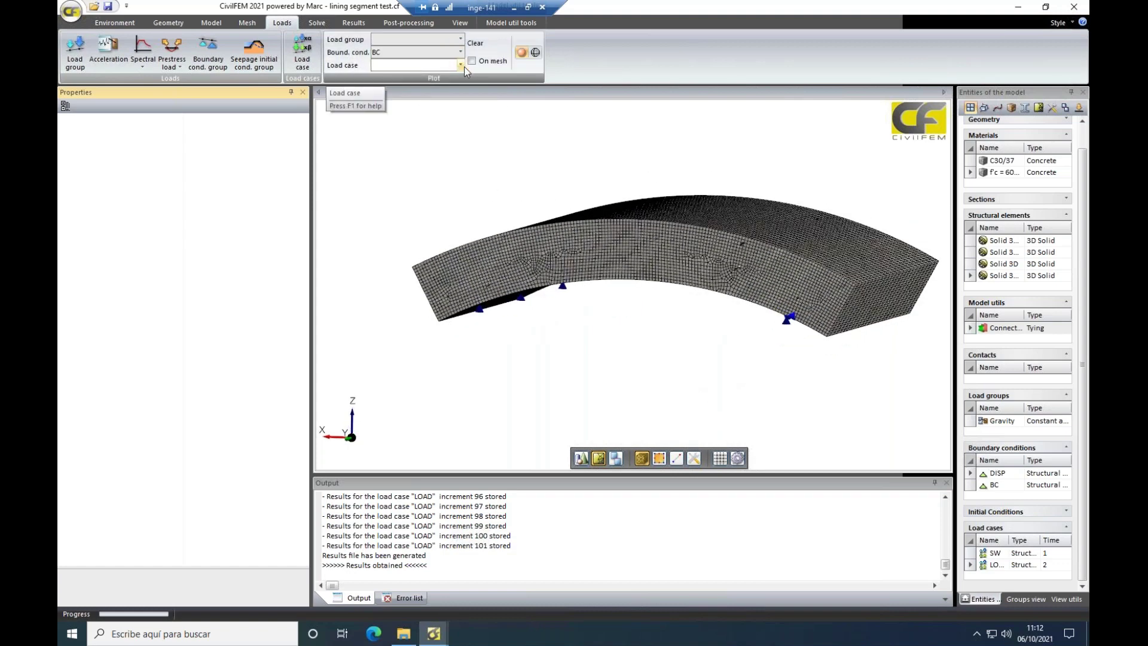
middle_click_drag(659, 318, 660, 256)
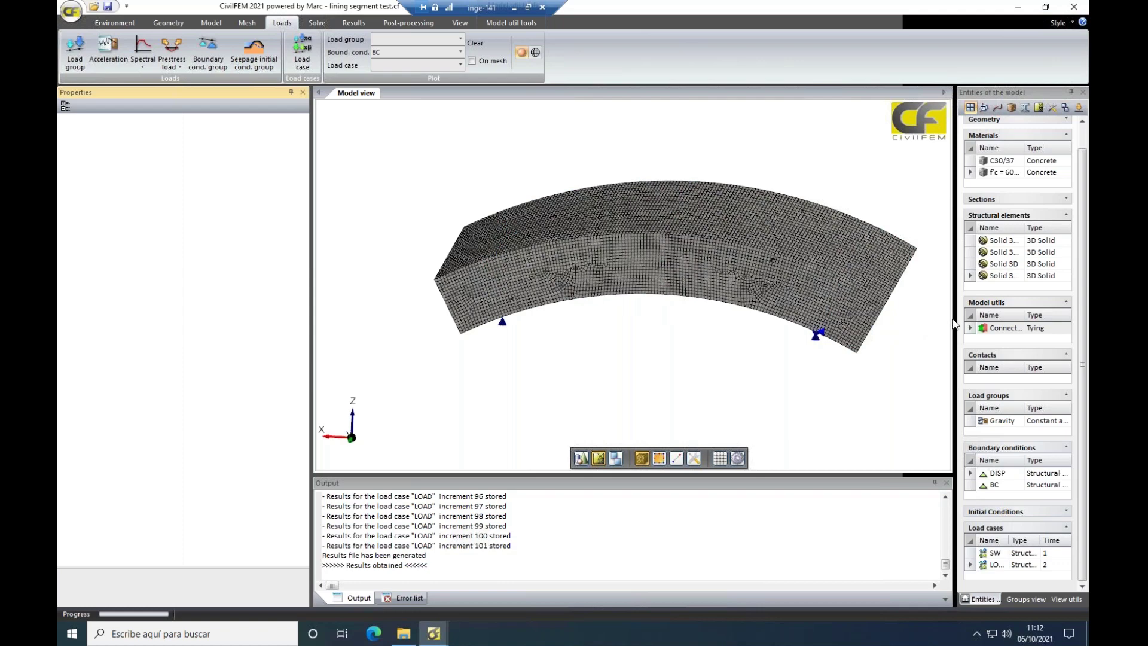
left_click_drag(955, 319, 895, 319)
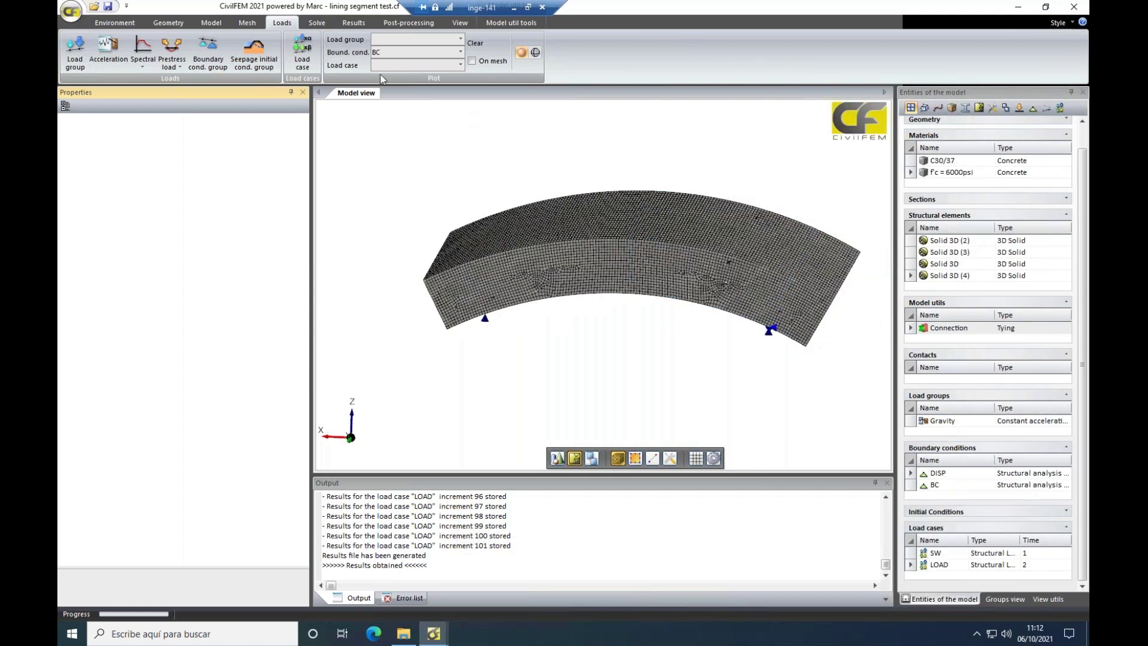
- Display the lining segment's geometry volumes in place of the mesh and inspect them together with the supports
left_click(97, 26)
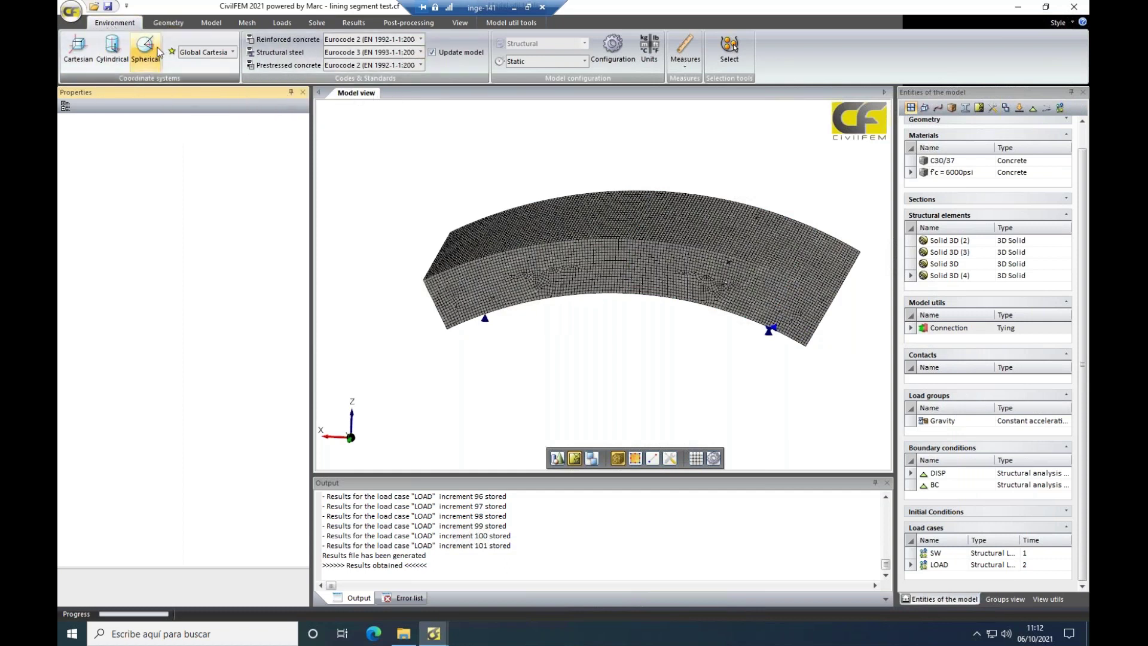
left_click(170, 23)
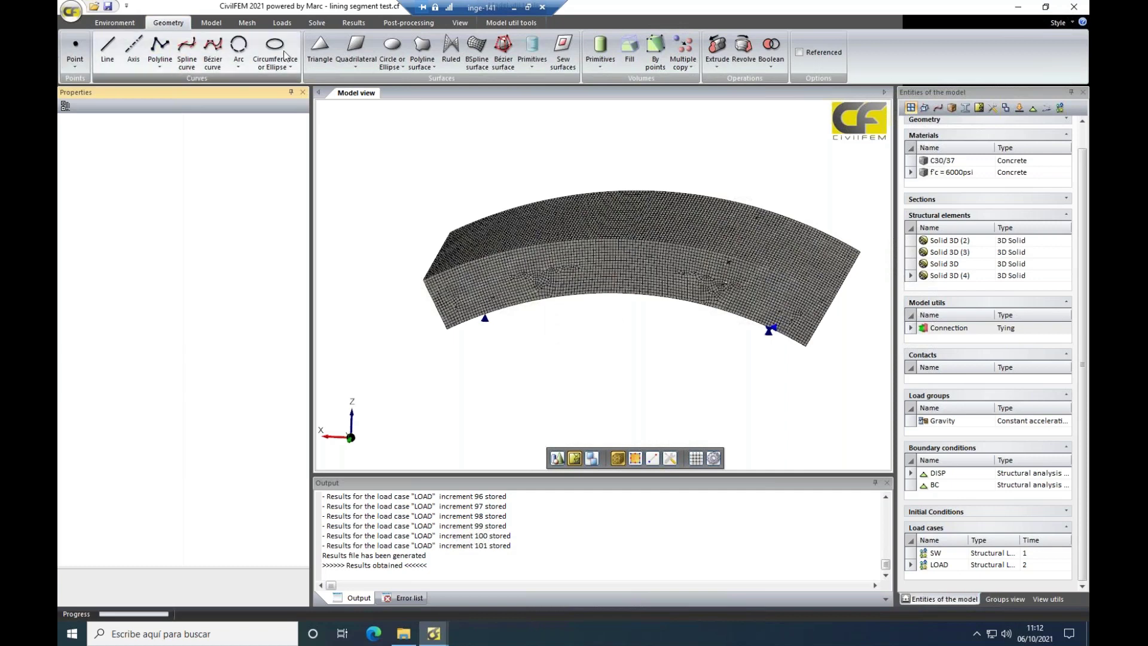
left_click(577, 458)
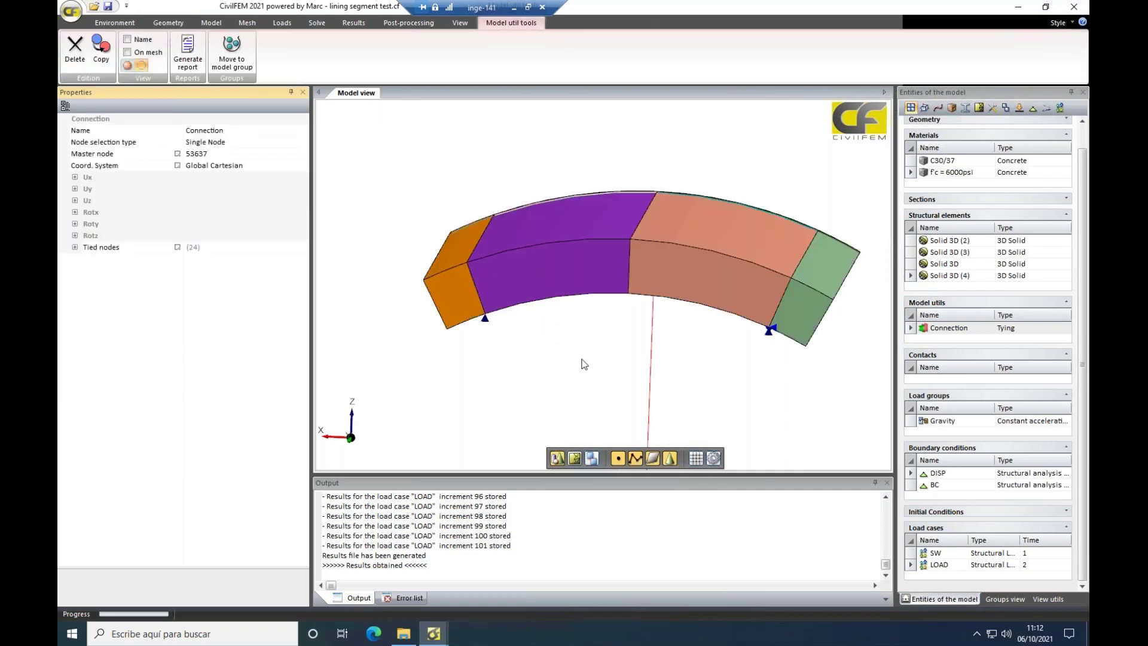
middle_click_drag(694, 335, 632, 350)
middle_click_drag(556, 373, 574, 362)
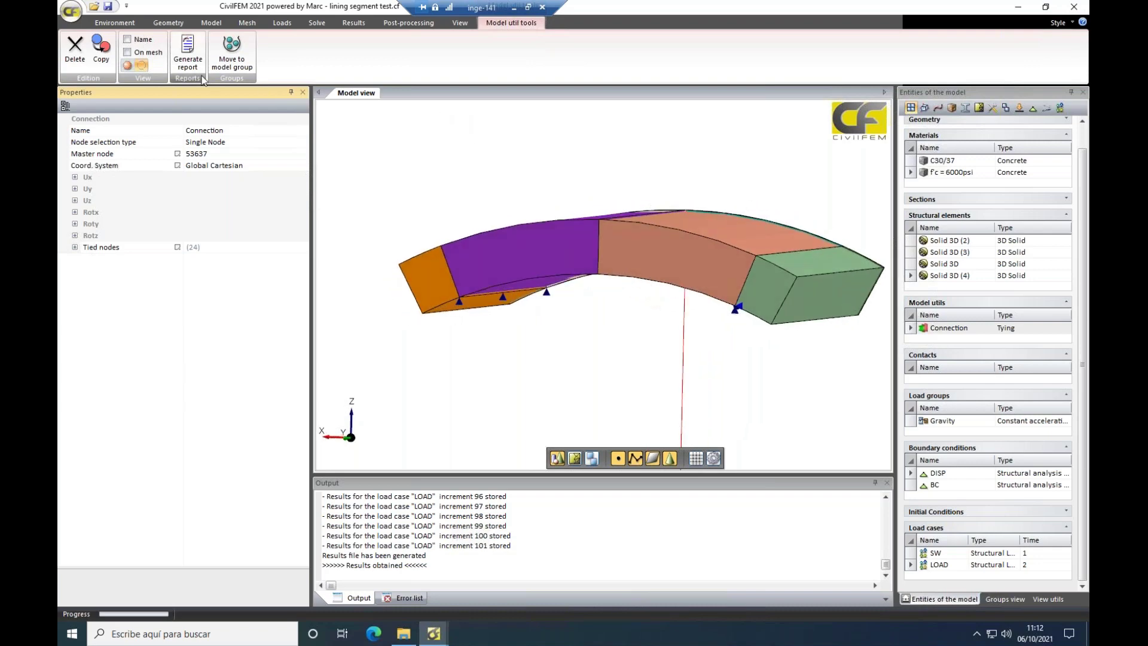
left_click(170, 24)
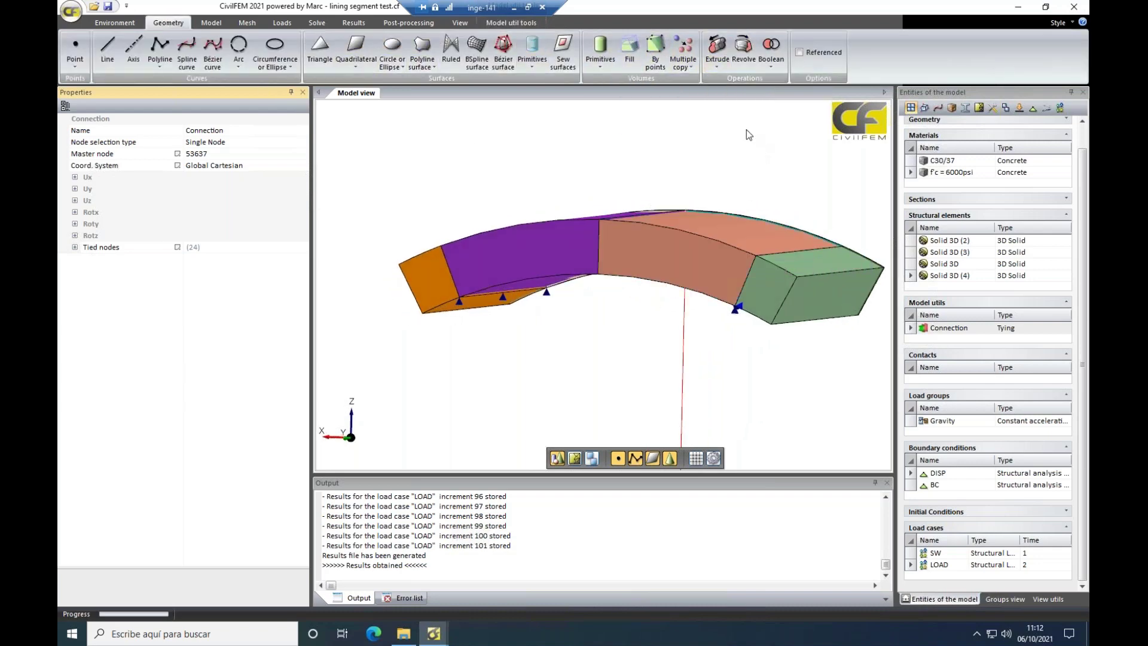
- Create a concrete material based on the ACI code with strength f'c = 6000psi
left_click(211, 23)
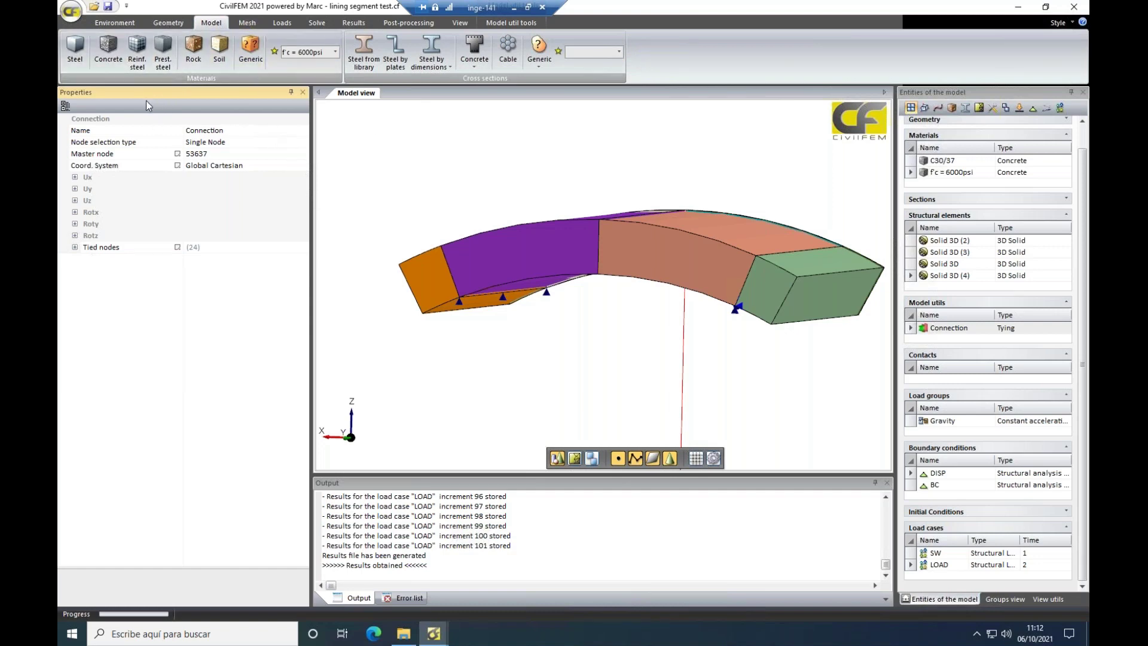
left_click(113, 56)
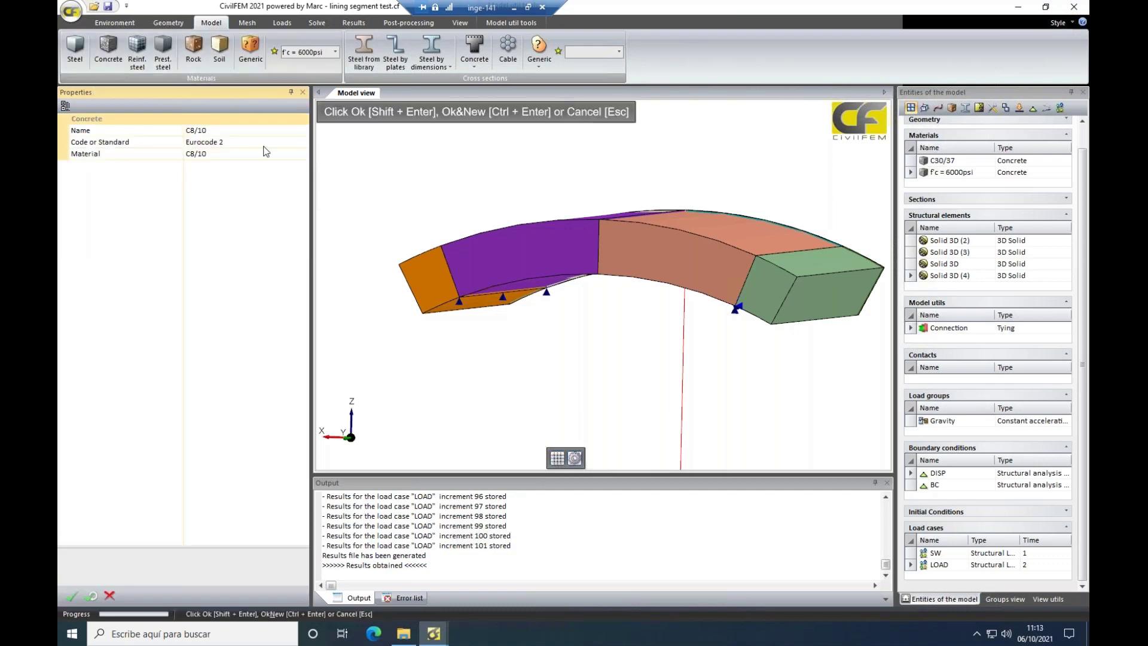
left_click(300, 142)
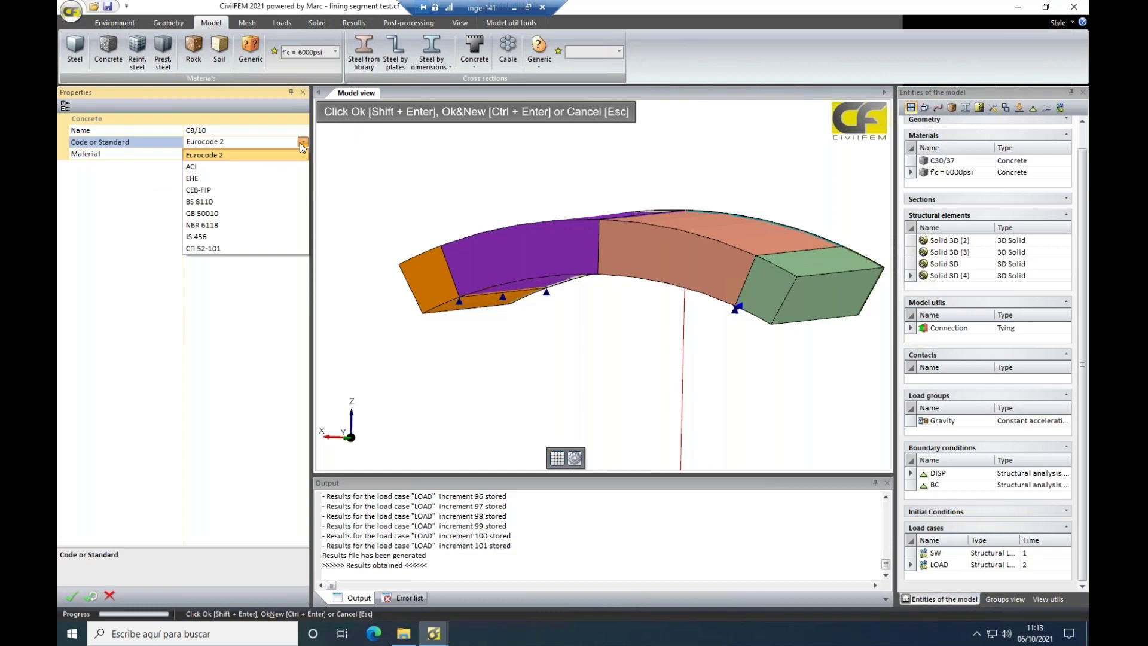
left_click(206, 166)
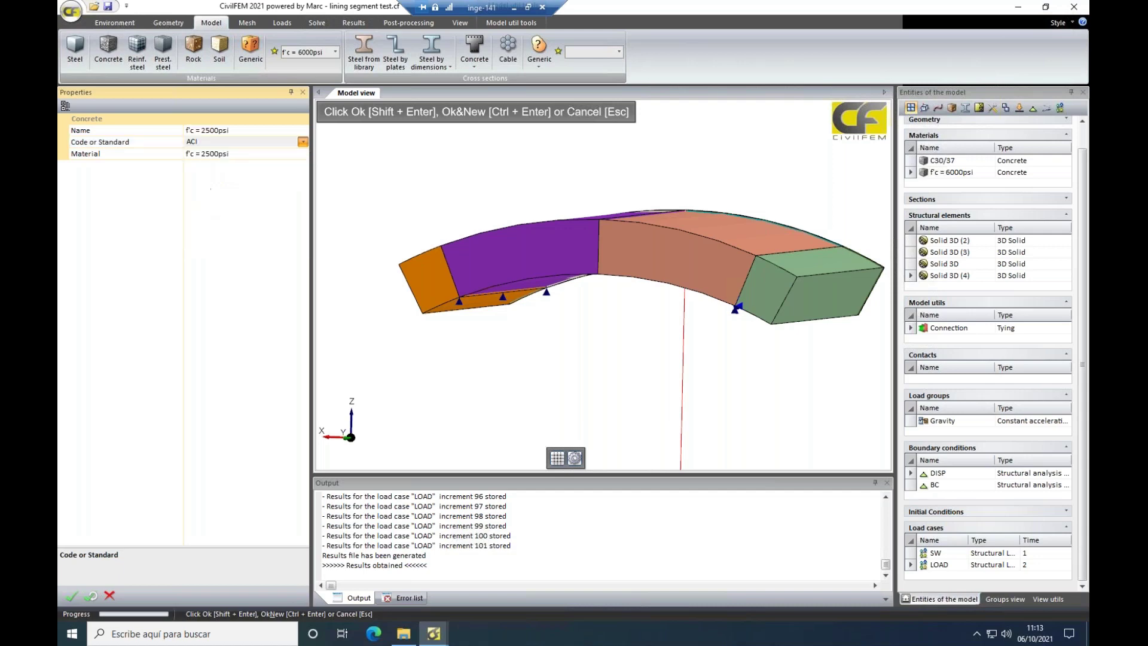
left_click(302, 153)
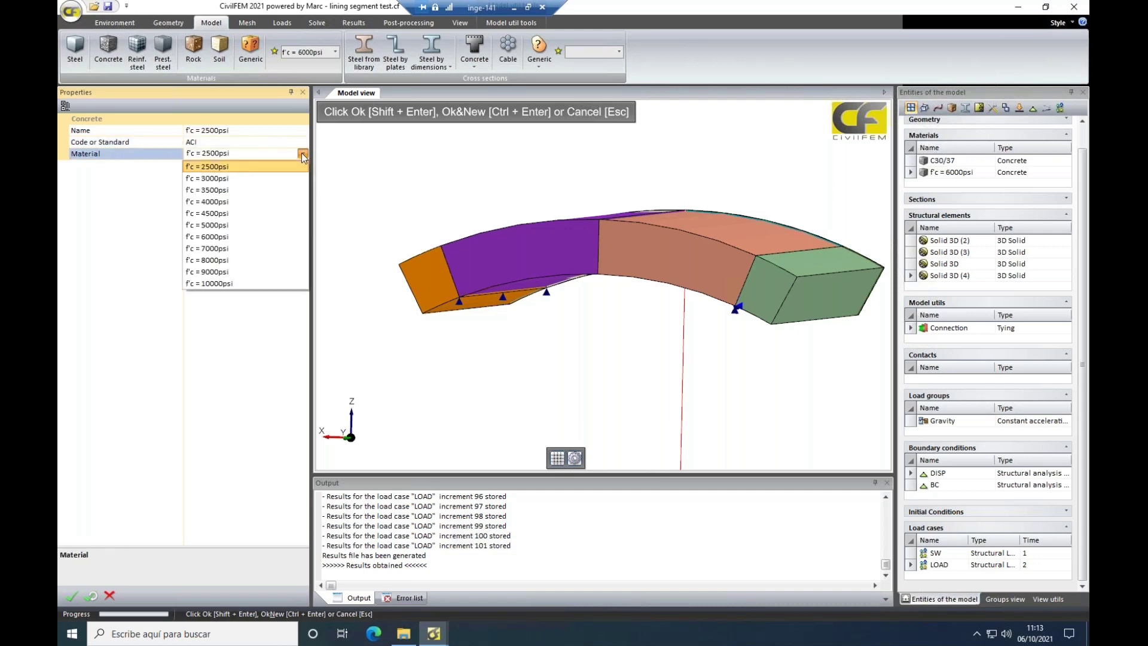
left_click(245, 237)
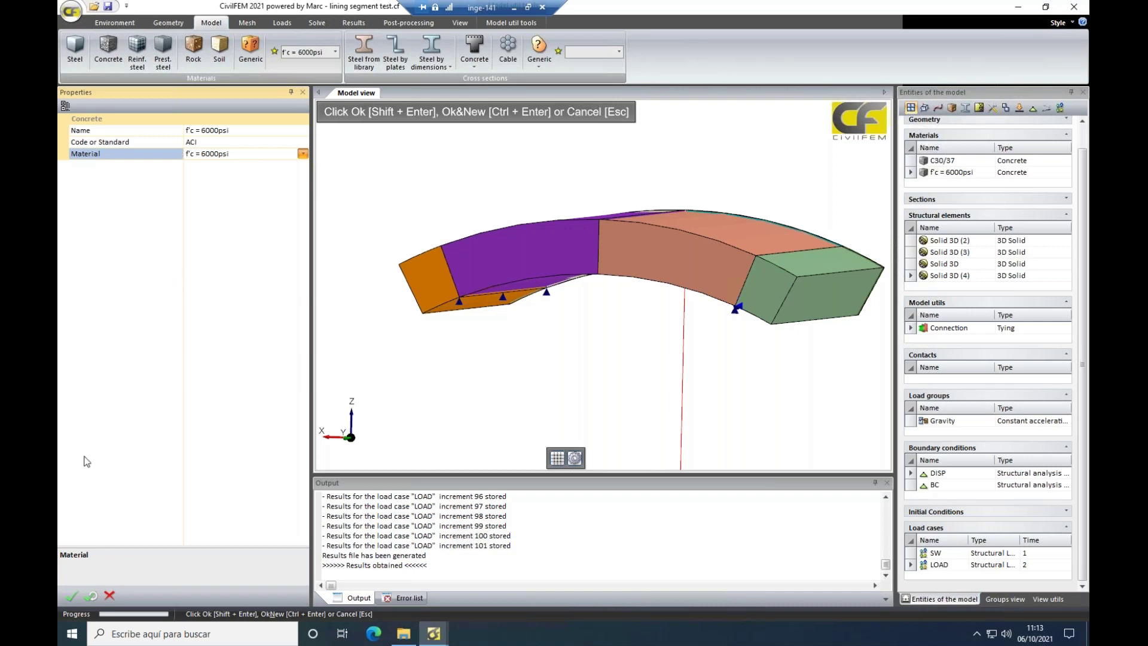
left_click(72, 597)
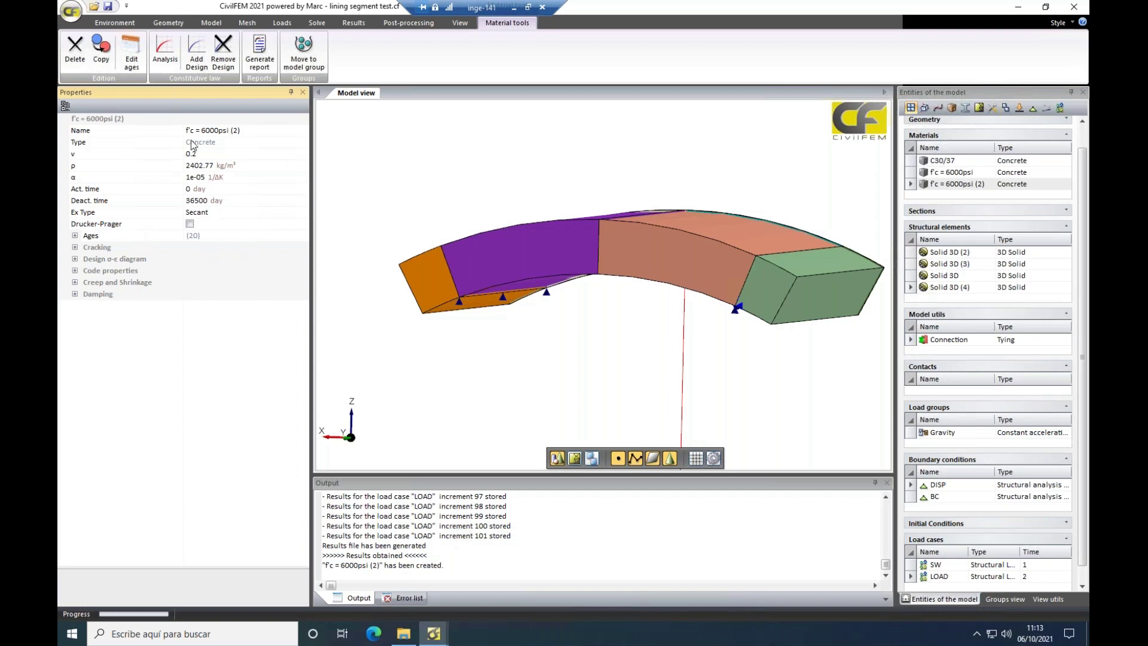
- Give the new concrete a Short term loads analysis stress-strain diagram and the Isotropic plasticity model as its non-linear behaviour
left_click(165, 53)
left_click(302, 130)
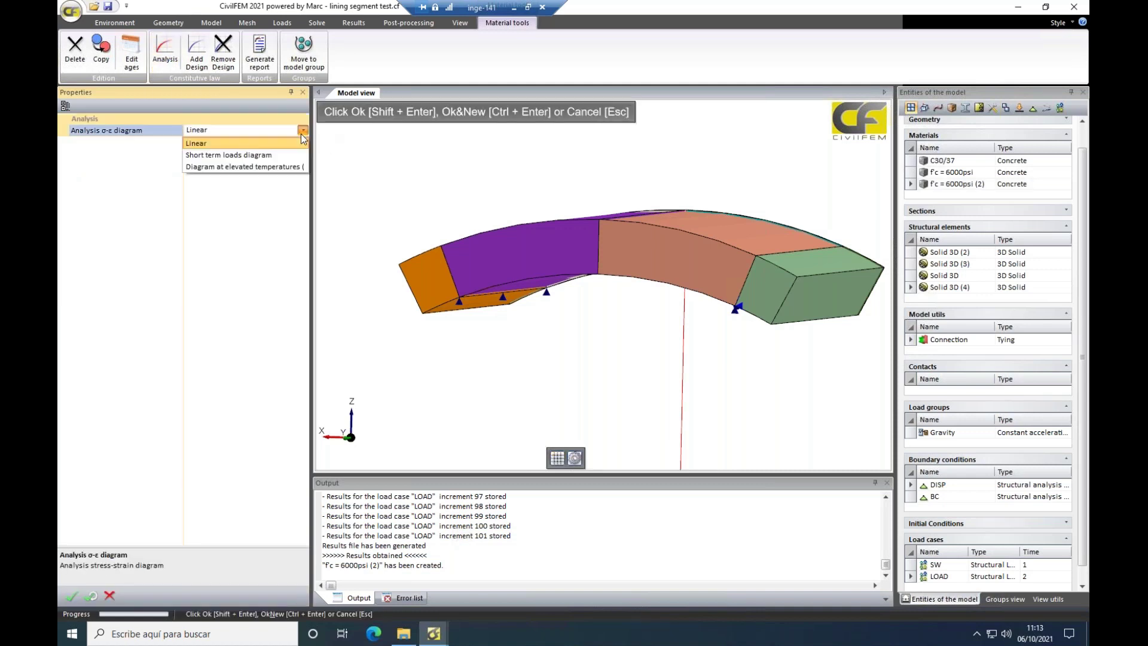
left_click(200, 157)
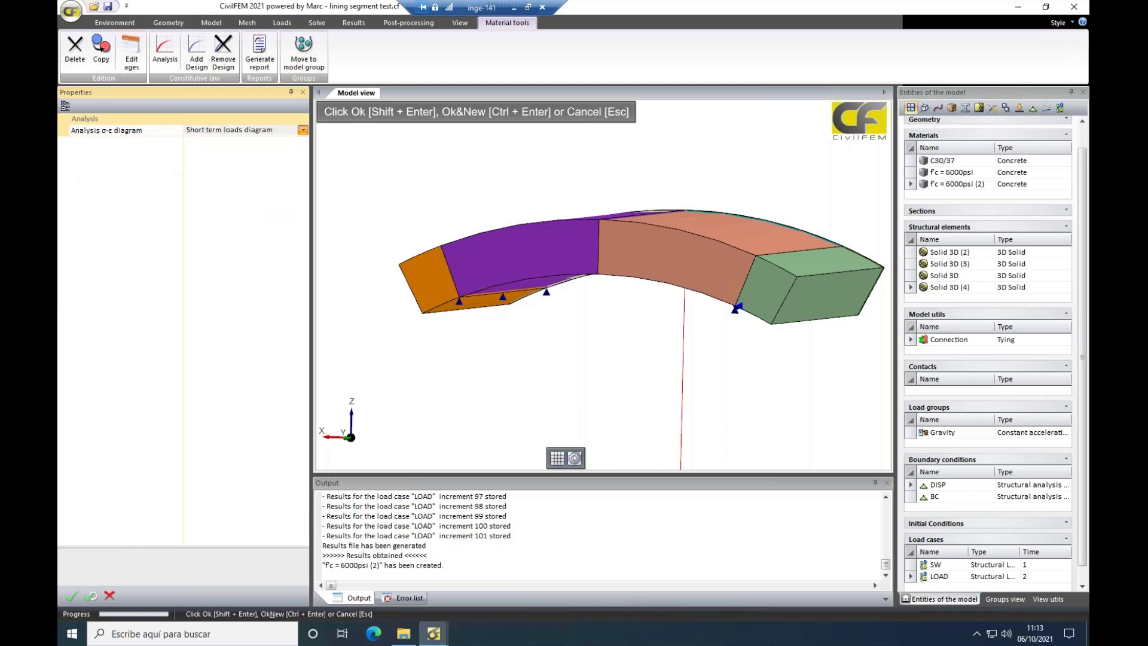
left_click(73, 598)
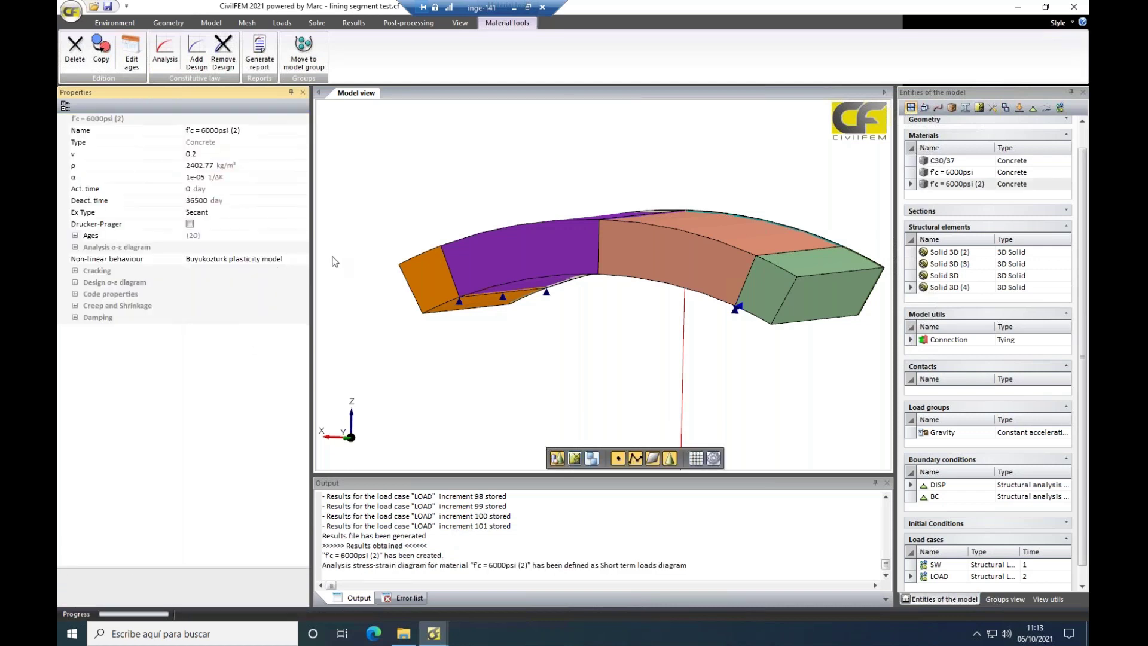
left_click(296, 259)
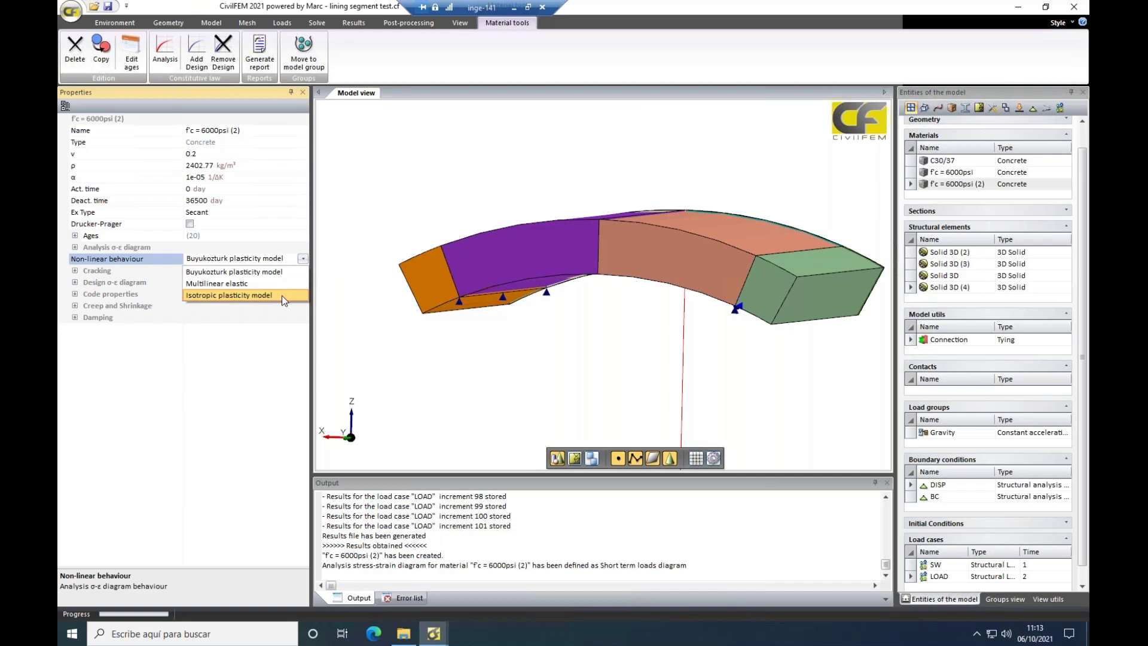
left_click(282, 295)
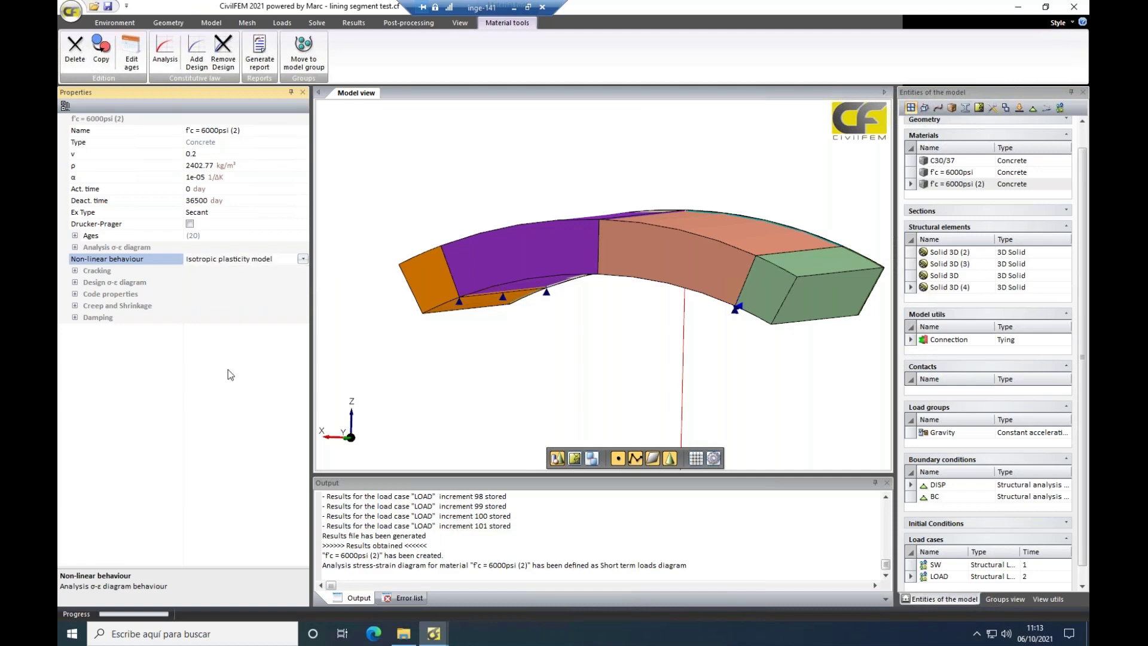
- Show the data table of the new concrete's analysis stress-strain diagram as a chart
double_click(82, 250)
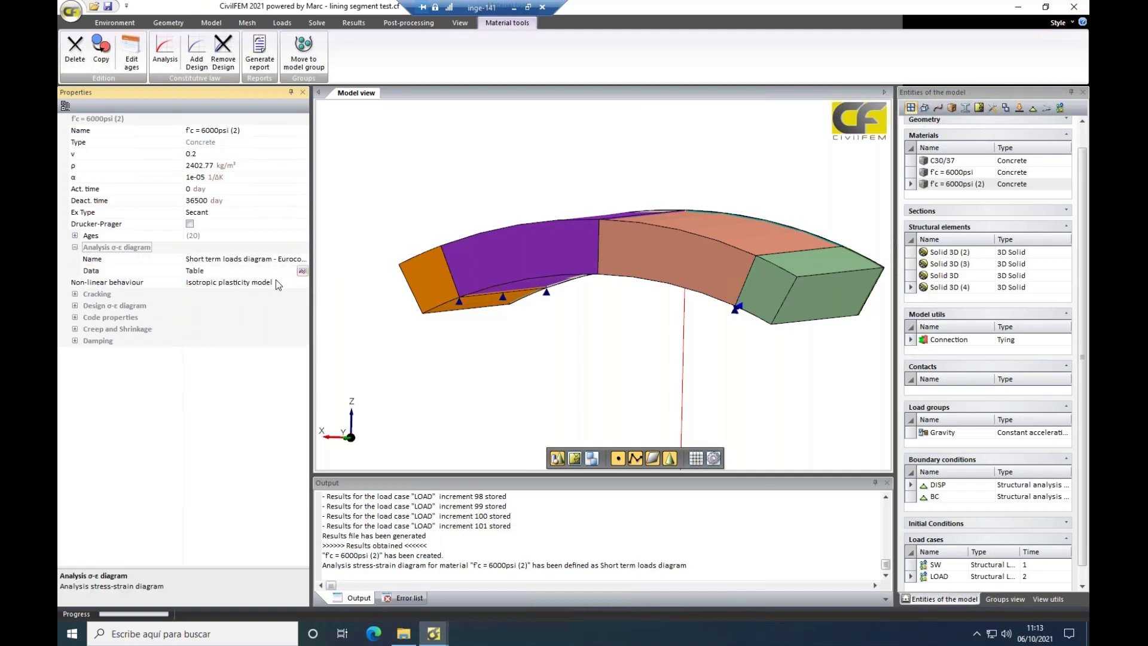
left_click(302, 272)
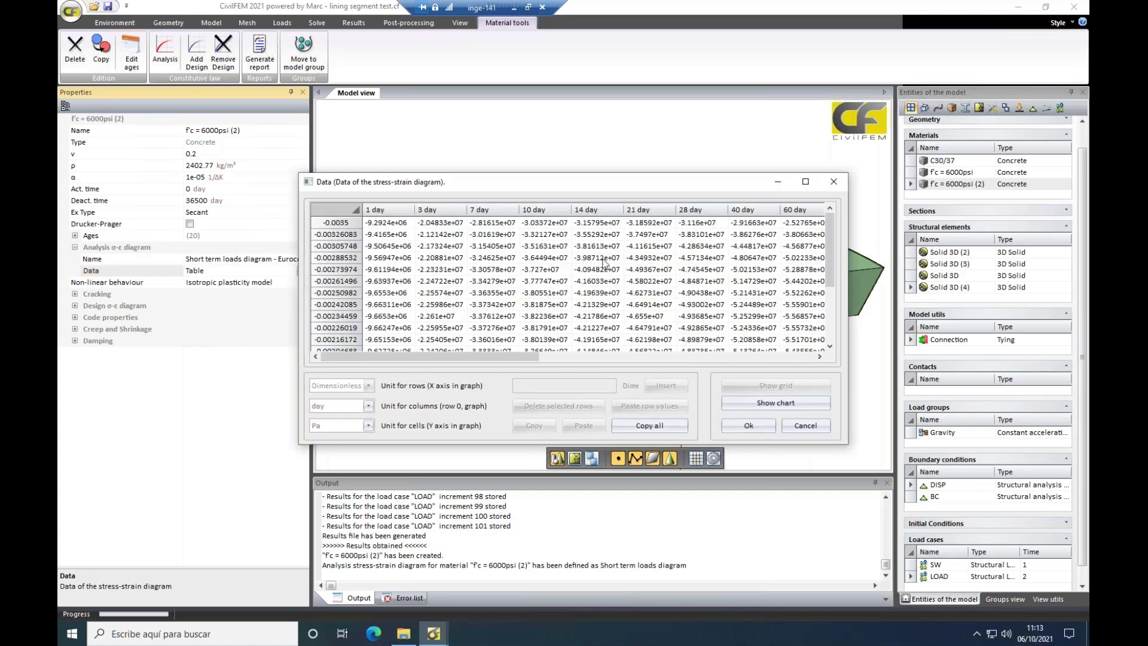
left_click(767, 403)
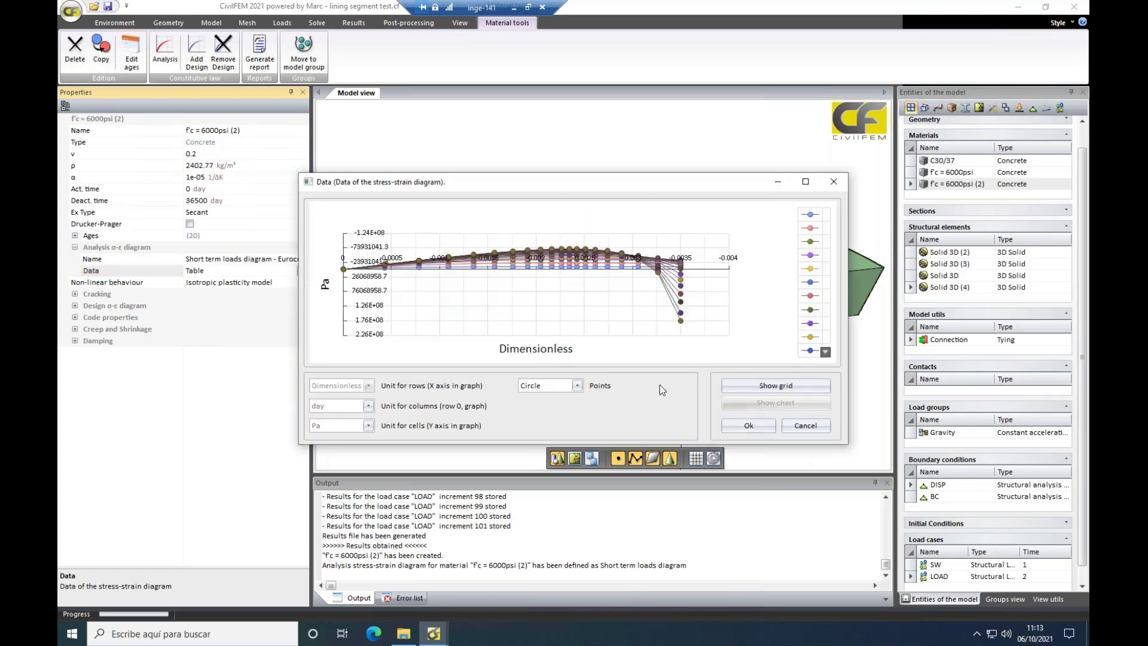
- Enlarge the chart of the stress-strain curves for all ages, then close the data window without keeping changes
left_click(806, 181)
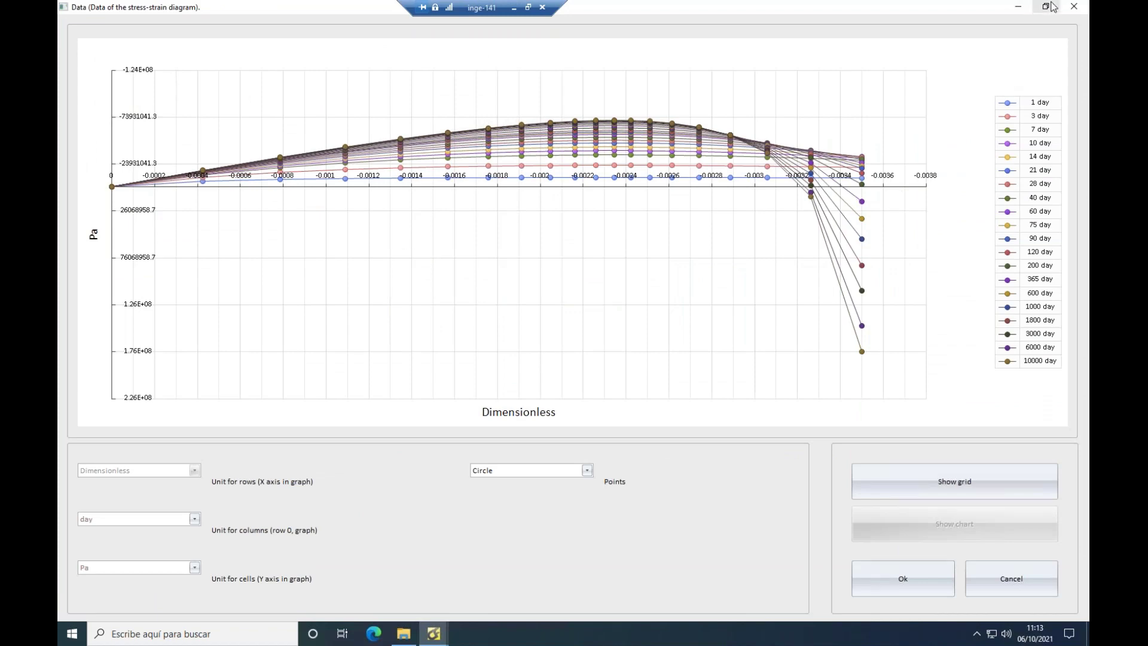
left_click(1074, 7)
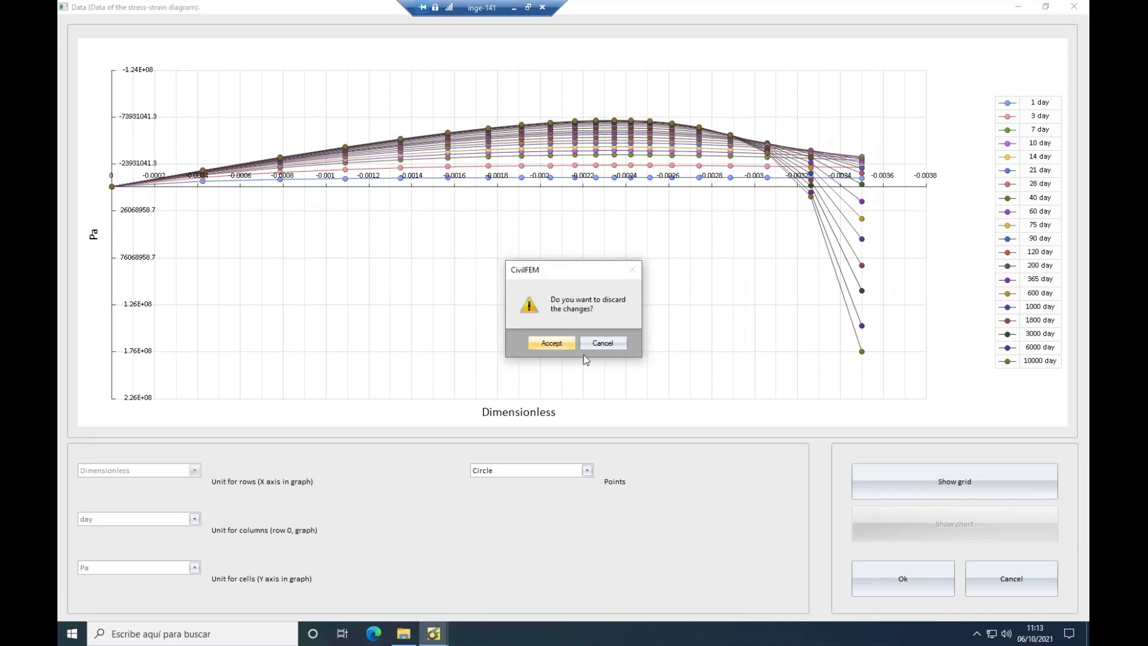
left_click(547, 343)
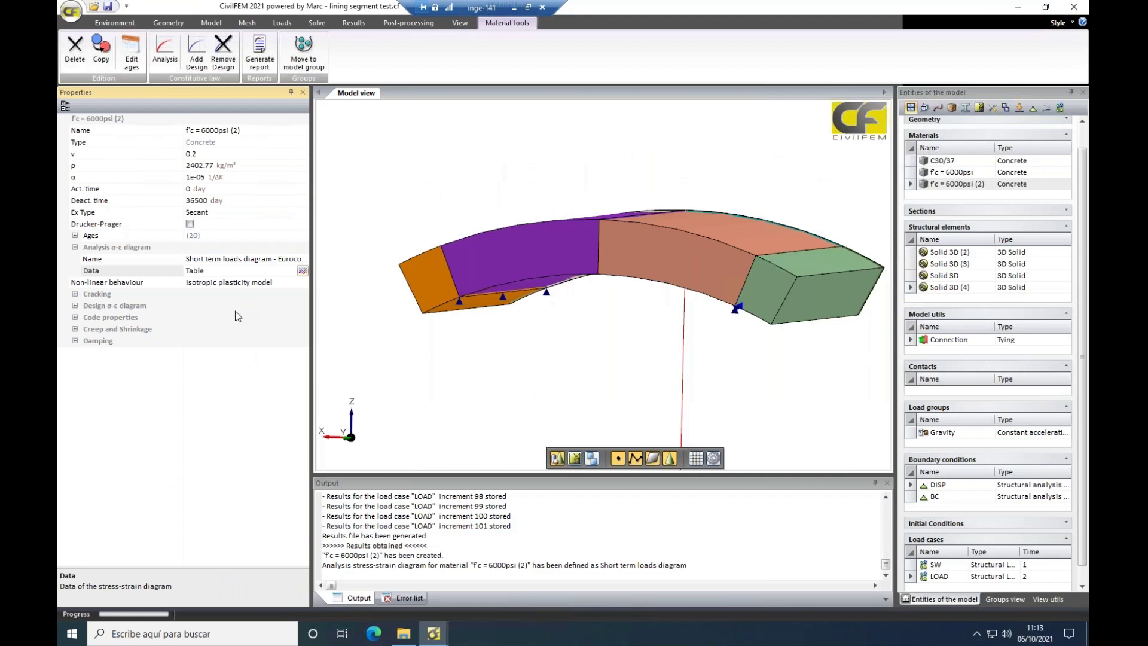
- Reopen the analysis stress-strain data, chart only the 28 day curve and inspect it enlarged
left_click(303, 272)
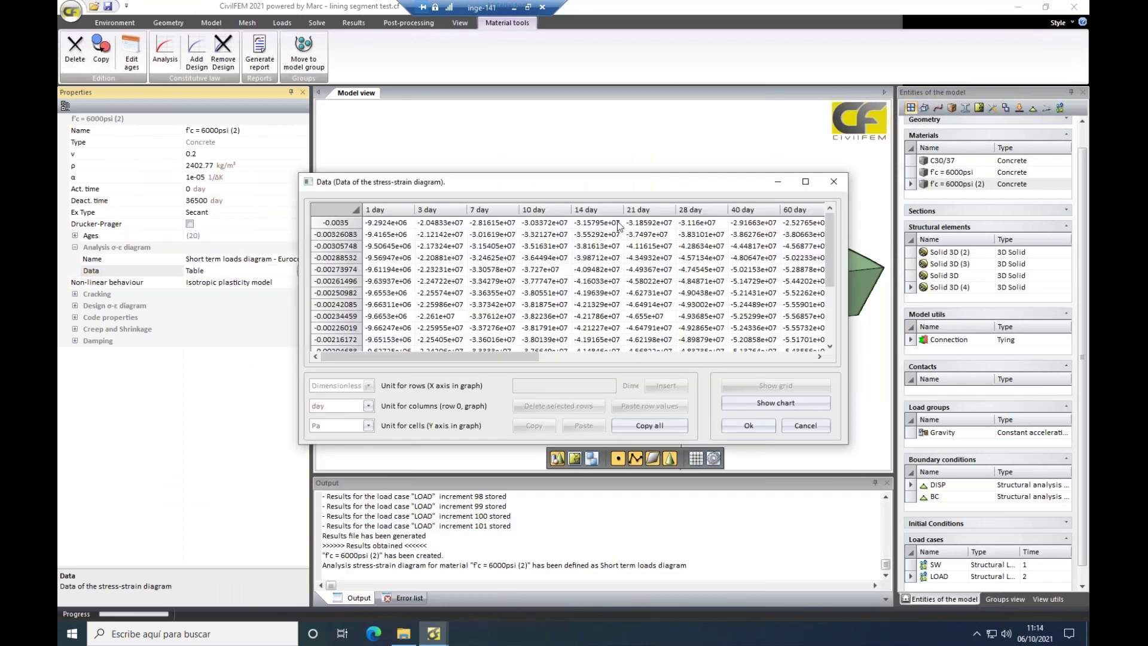
left_click(677, 210)
left_click(766, 402)
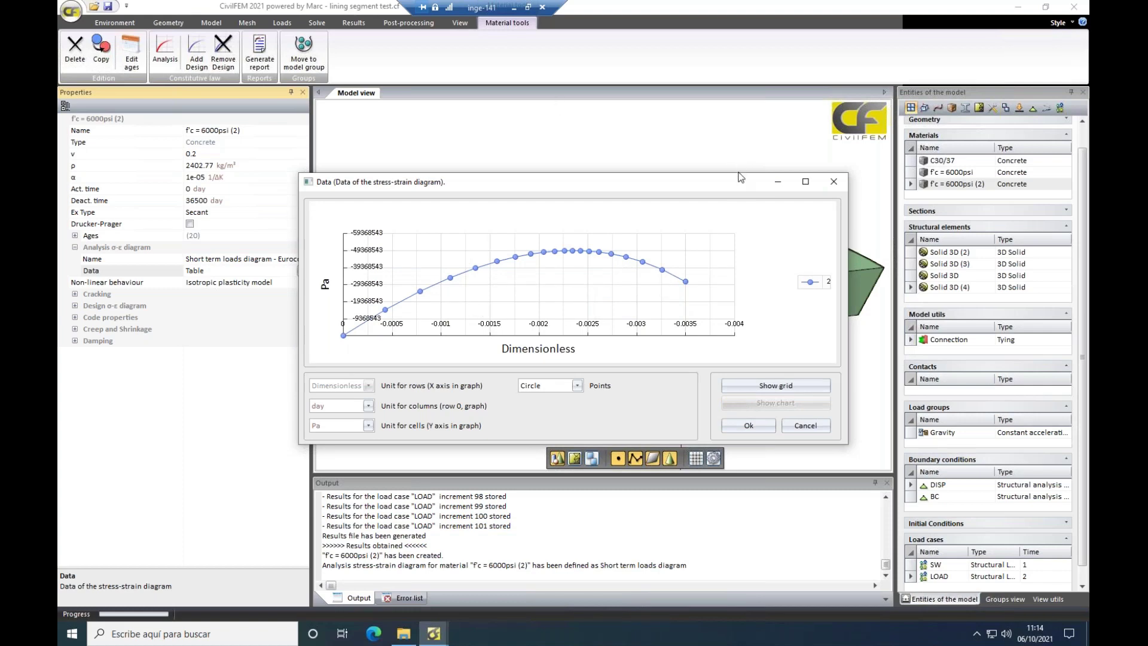
left_click_drag(738, 174, 738, 77)
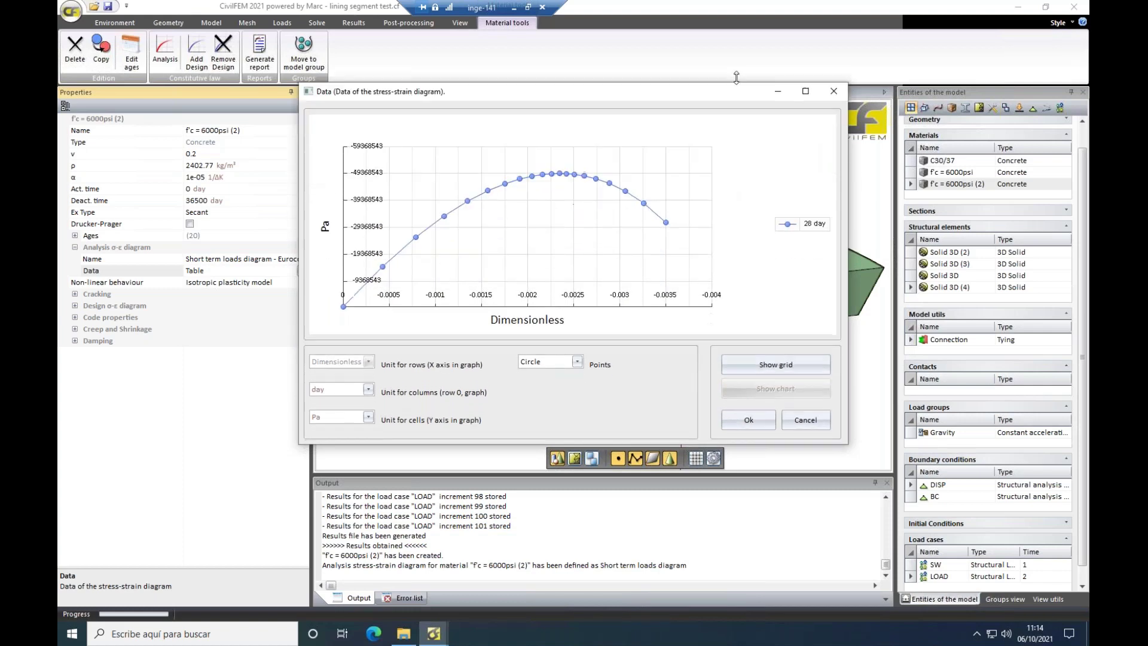
left_click(806, 85)
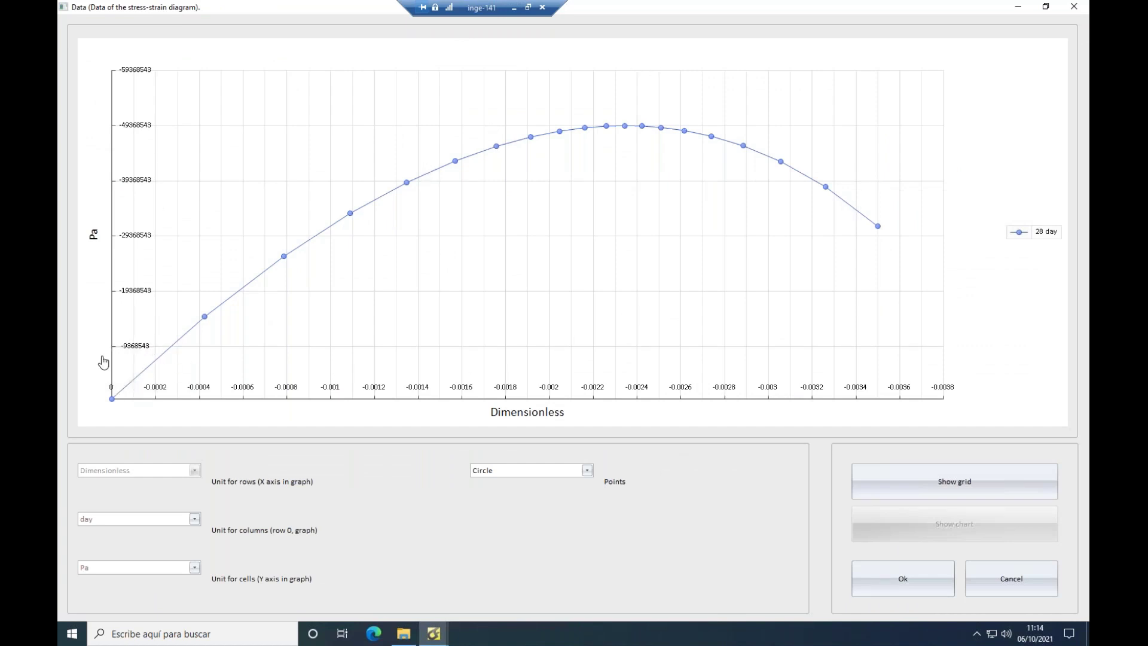
mouse_move(123, 404)
left_click(1046, 7)
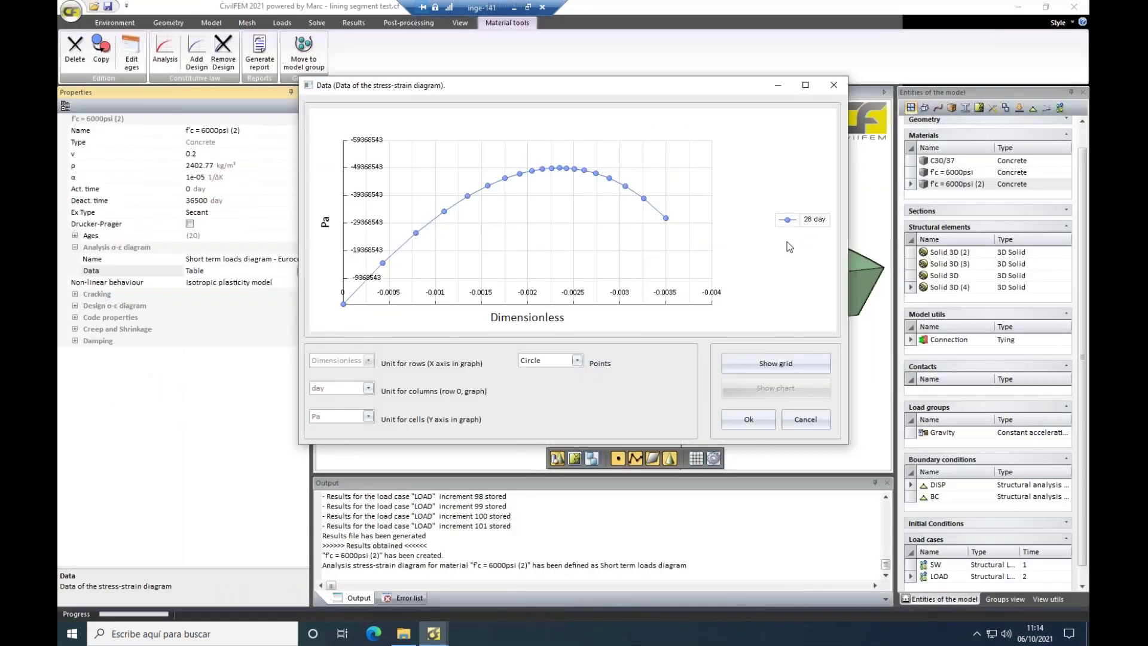
- Review the 28 day column in the stress-strain table, chart it again and close the data window, discarding changes
left_click(777, 366)
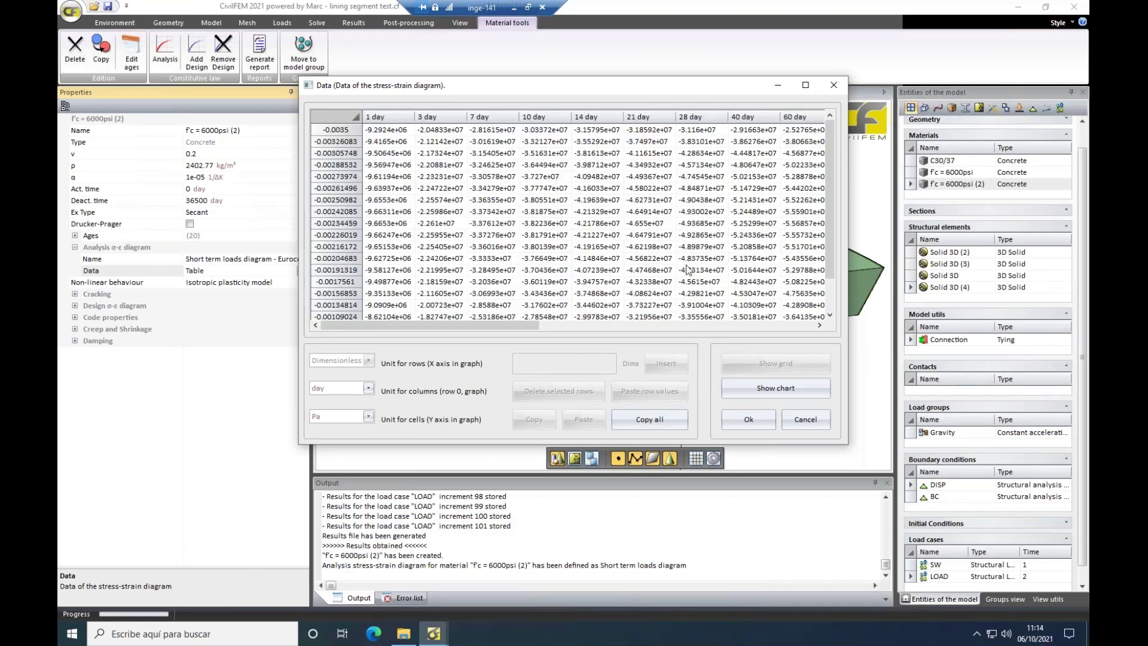
left_click(705, 115)
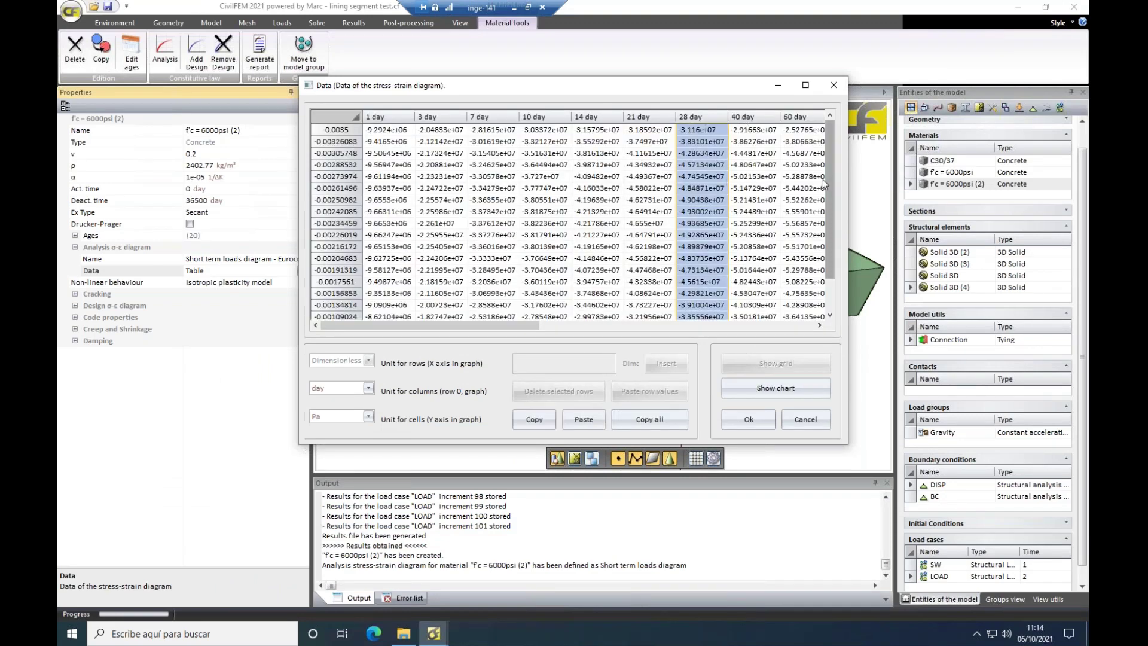
scroll(830, 204, "down", 1)
scroll(830, 204, "down", 1)
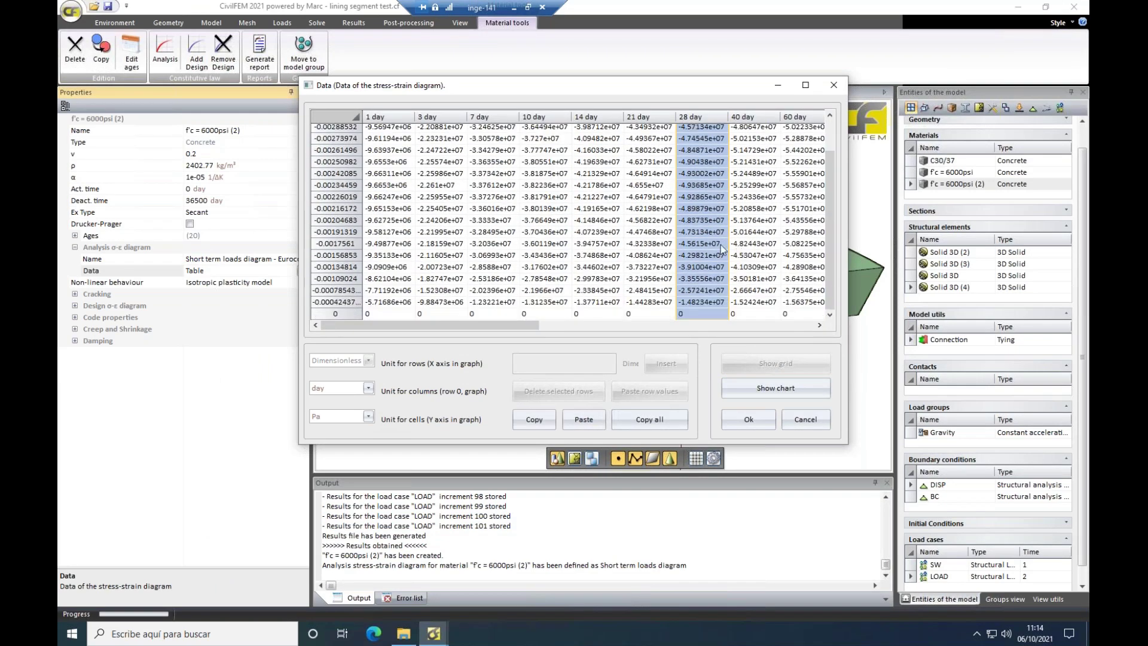
scroll(694, 223, "up", 1)
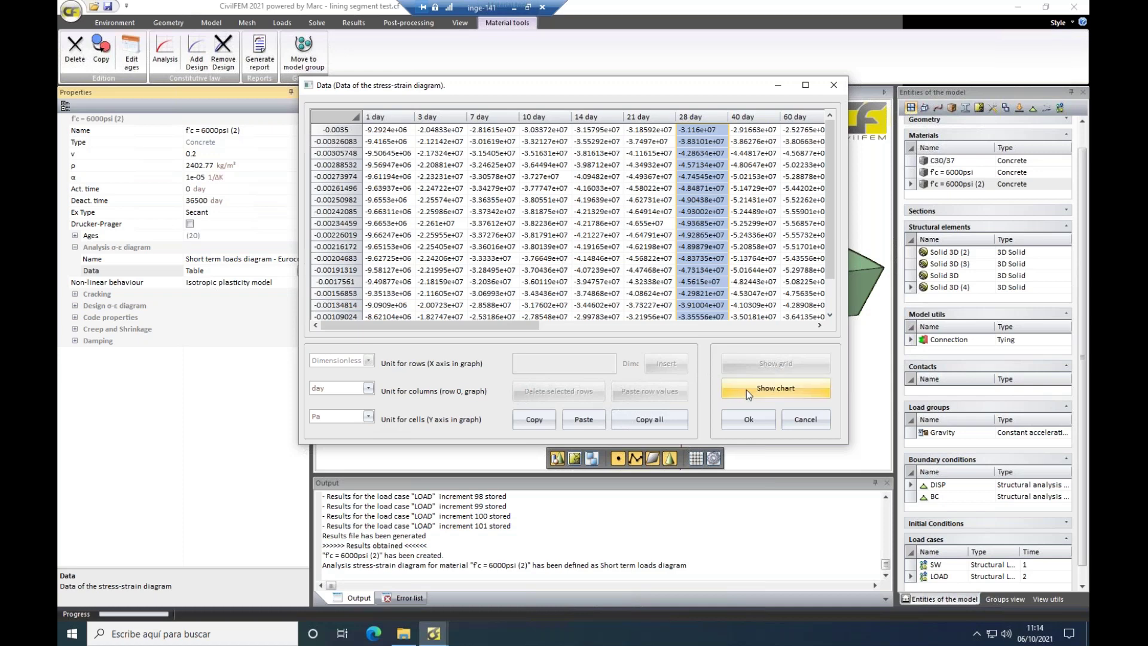
left_click(747, 389)
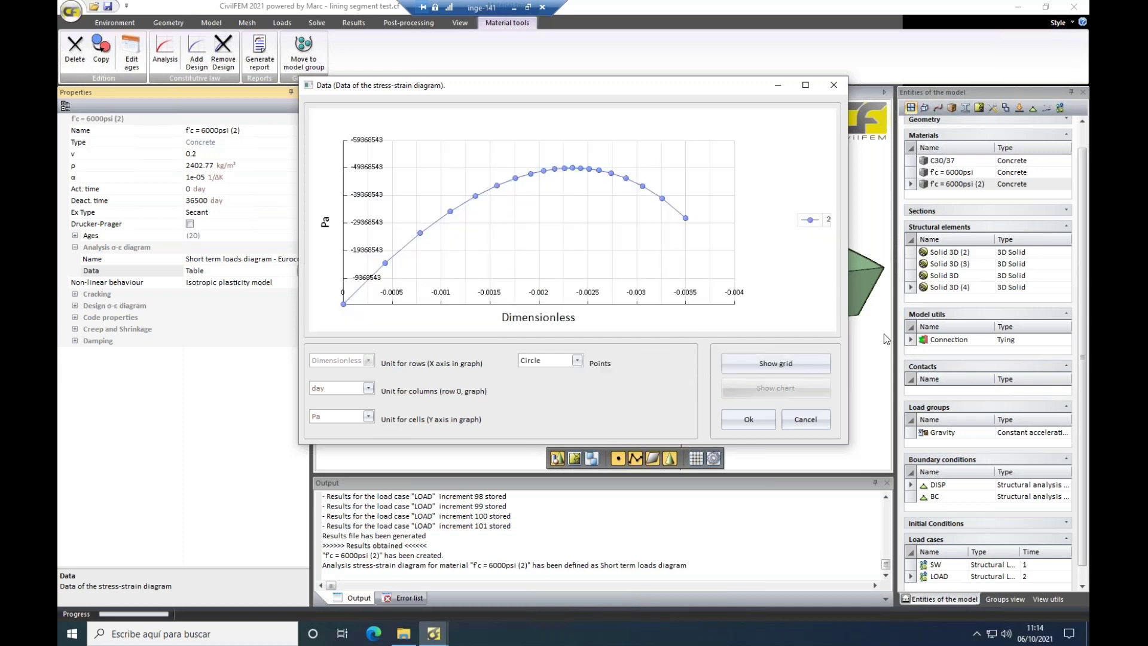
left_click(839, 87)
left_click(556, 296)
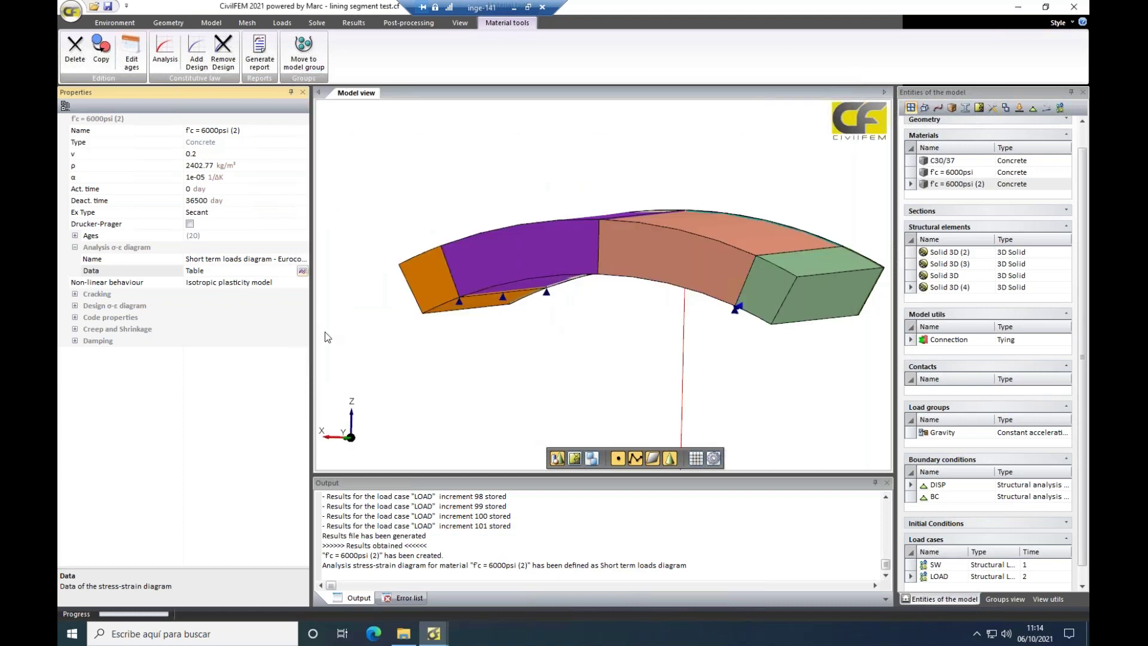
- Enable cracking for the f'c = 6000psi (2) concrete, with the variable cracking stress option set to Constant
left_click(76, 294)
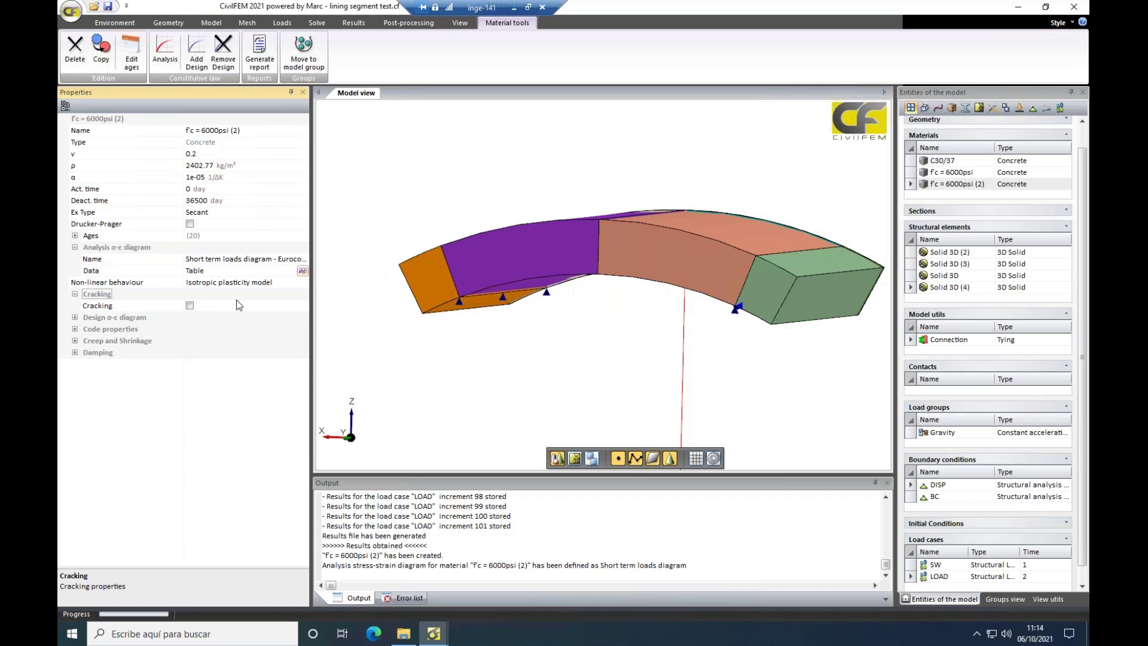
left_click(189, 306)
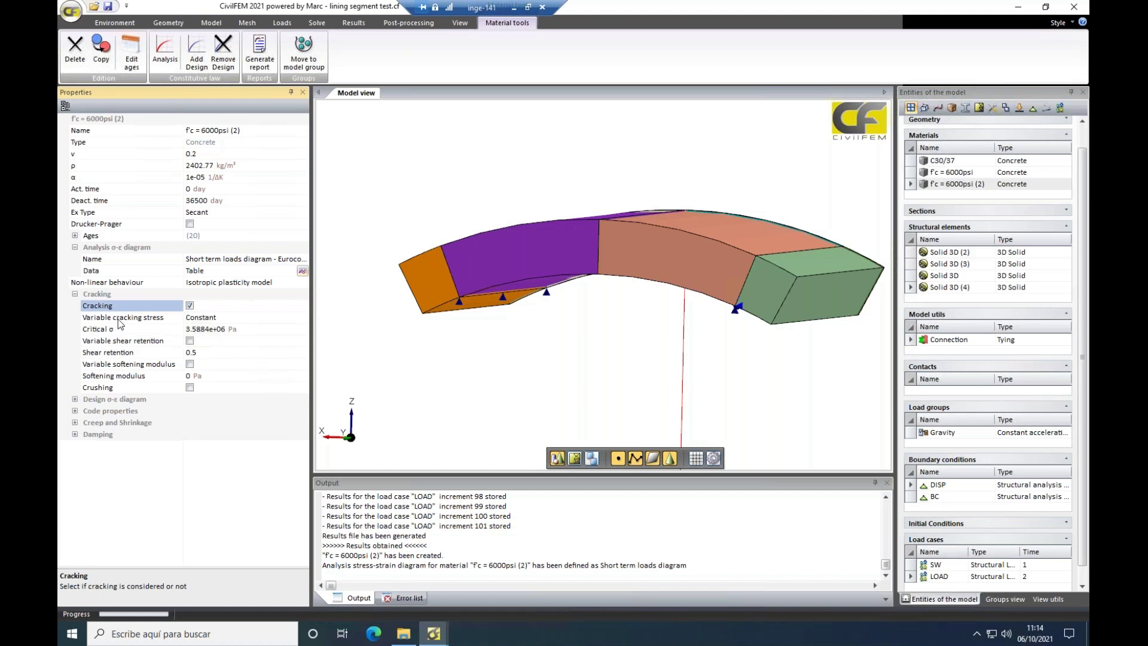
left_click(289, 318)
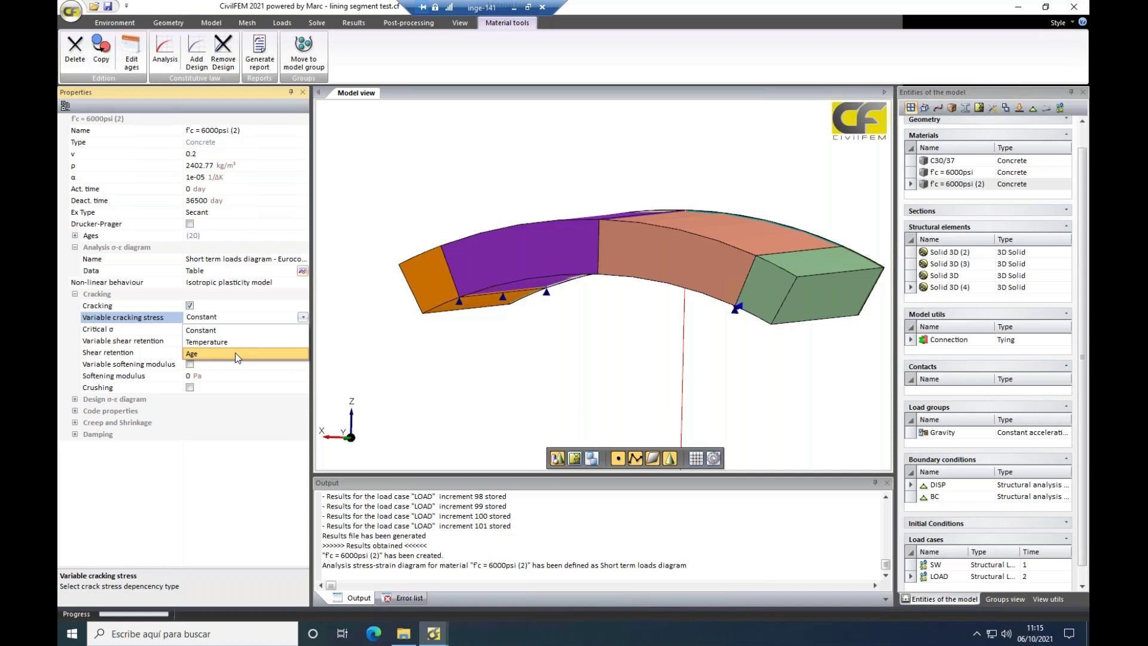
left_click(230, 330)
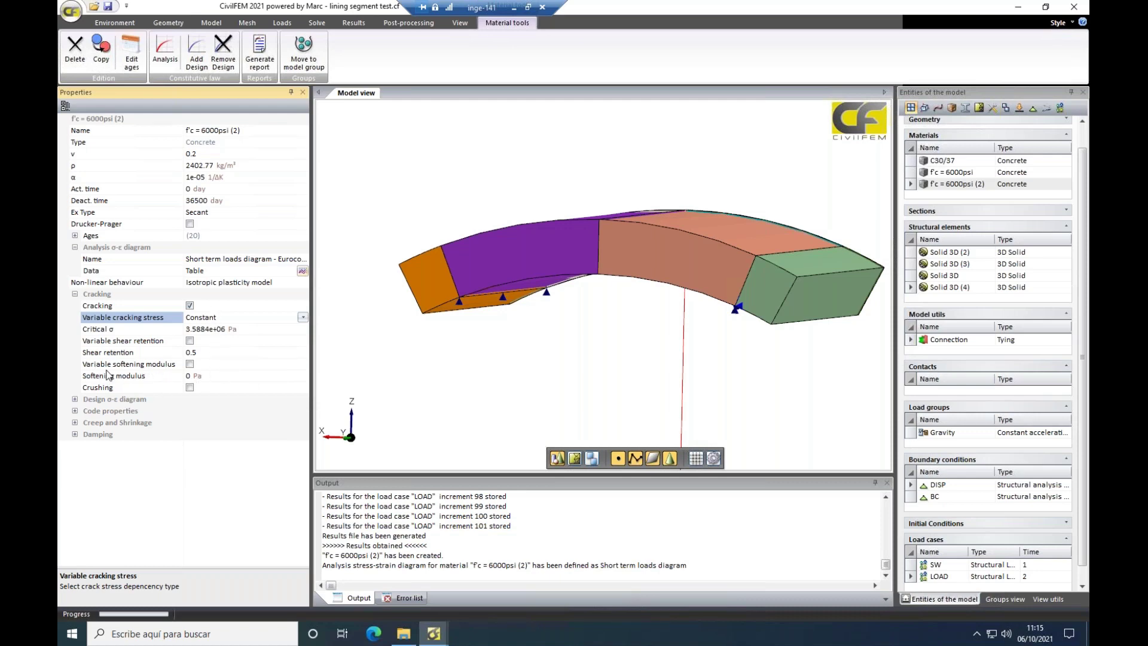
- Enable the variable softening modulus, open its table and set the unit for cells to MPa
left_click(190, 365)
left_click(303, 375)
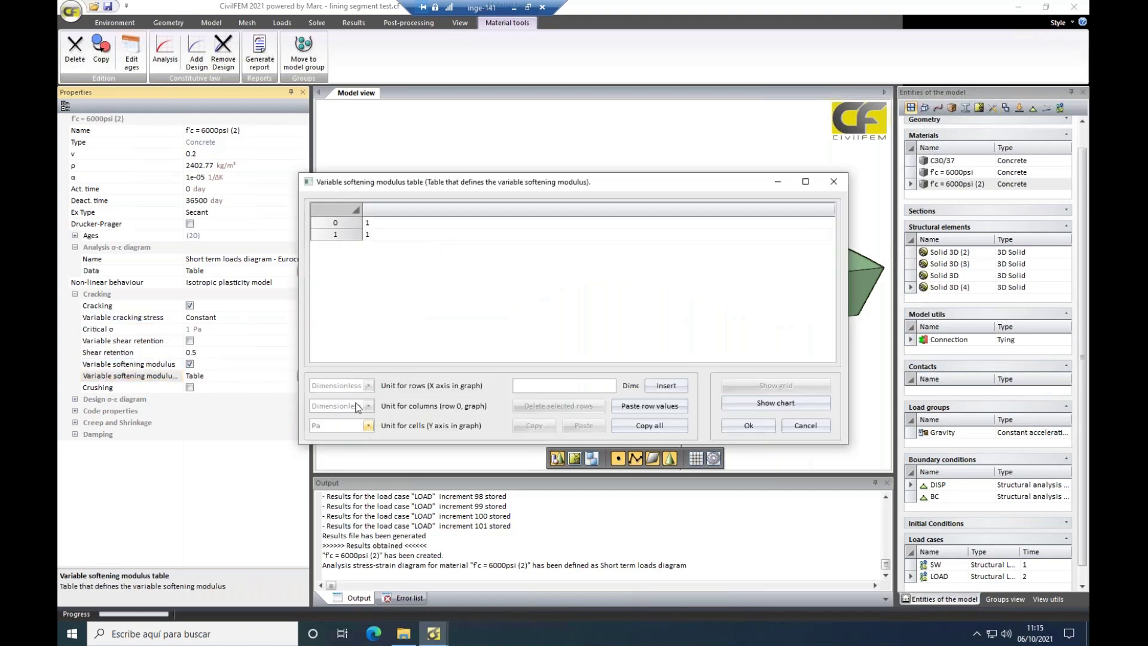
left_click(369, 427)
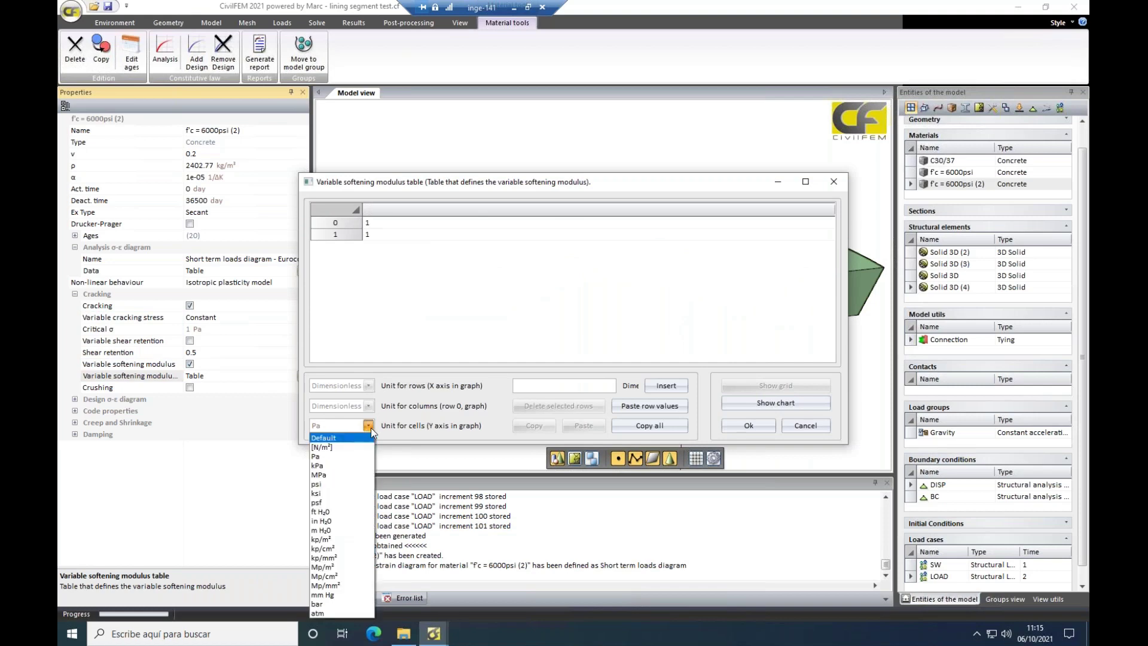
left_click(353, 475)
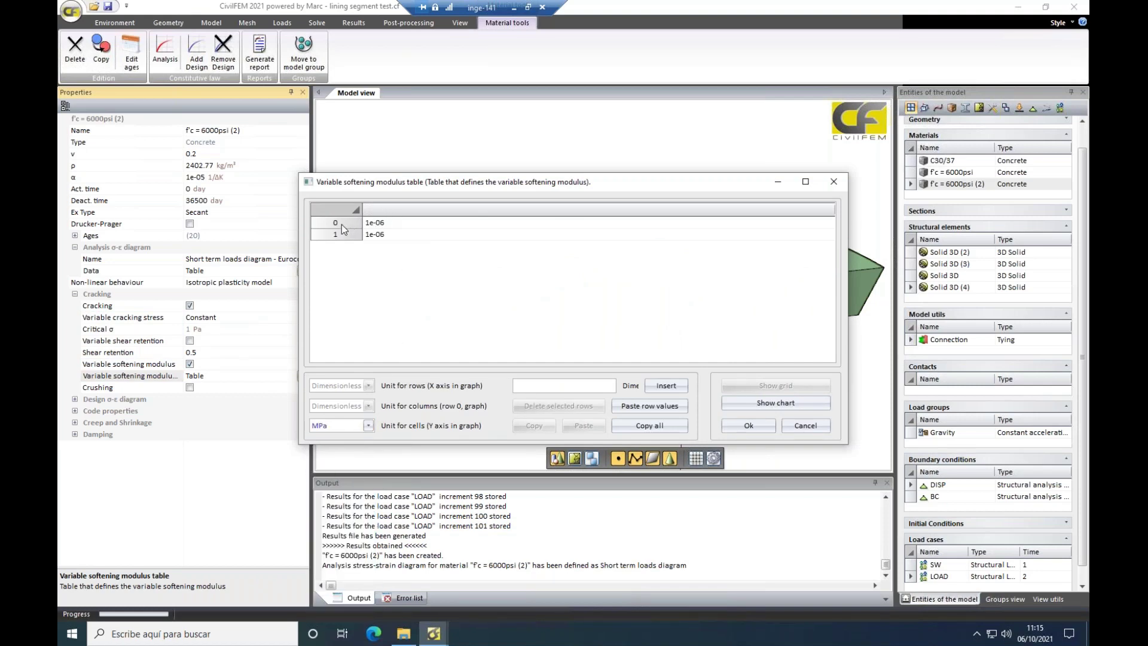
- Set the value of row 0 in the variable softening modulus table to 3.5 MPa
left_click_drag(433, 186, 534, 215)
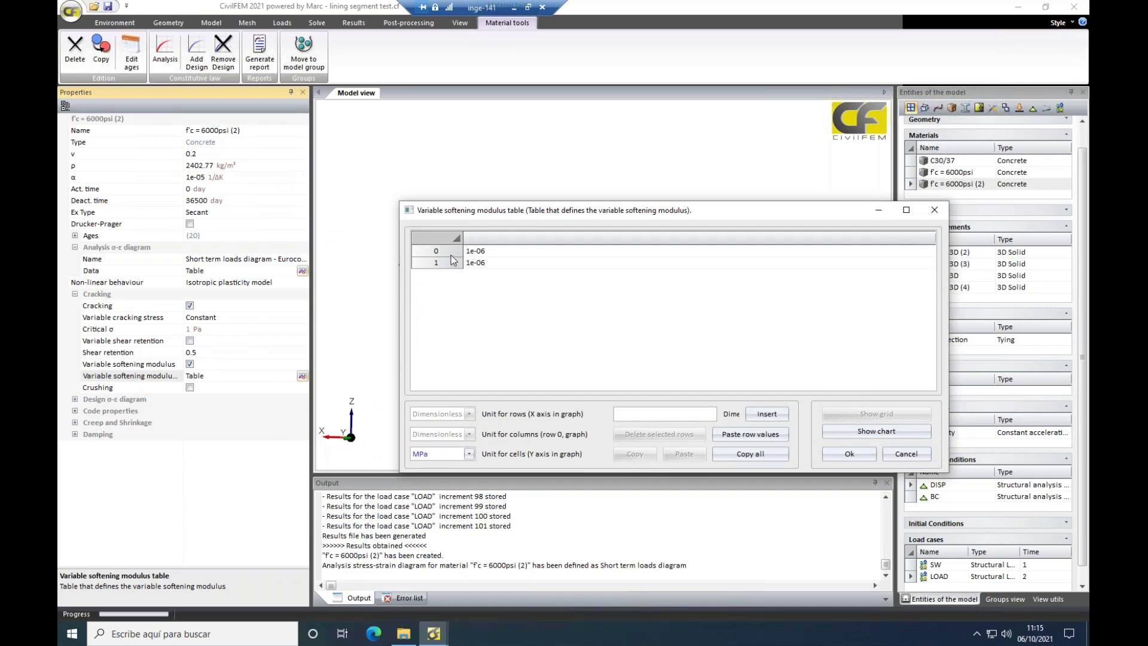
left_click(525, 251)
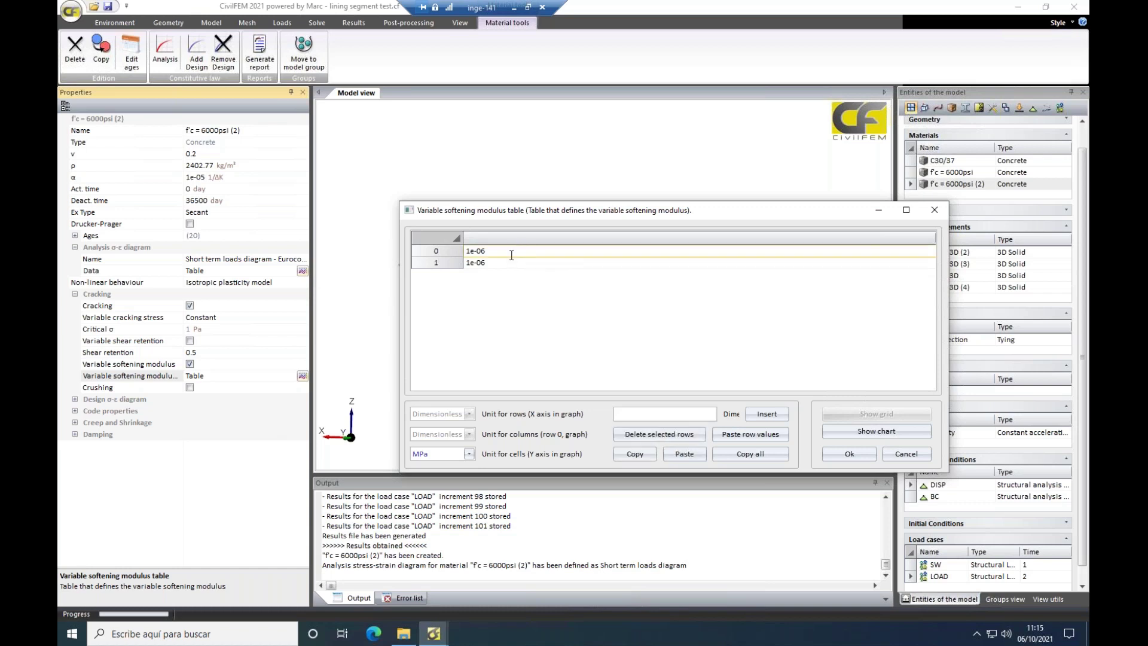
double_click(511, 252)
type("3.5")
- Insert a row at 0.001 in the variable softening modulus table and set its value to 1.5 MPa
left_click(436, 266)
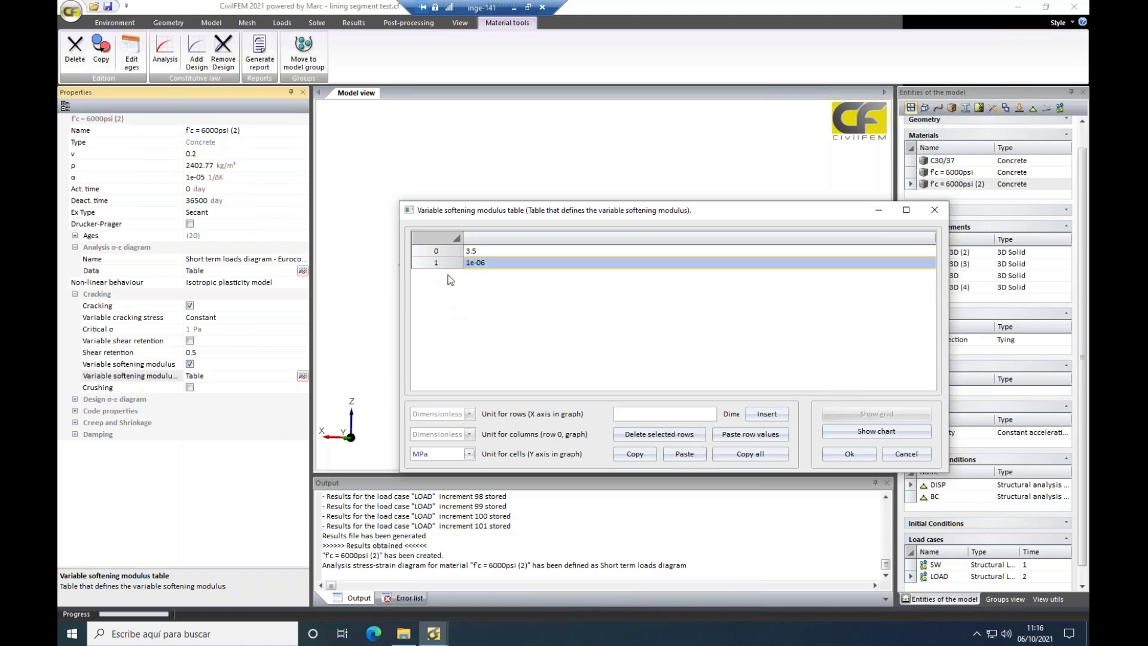
left_click(662, 414)
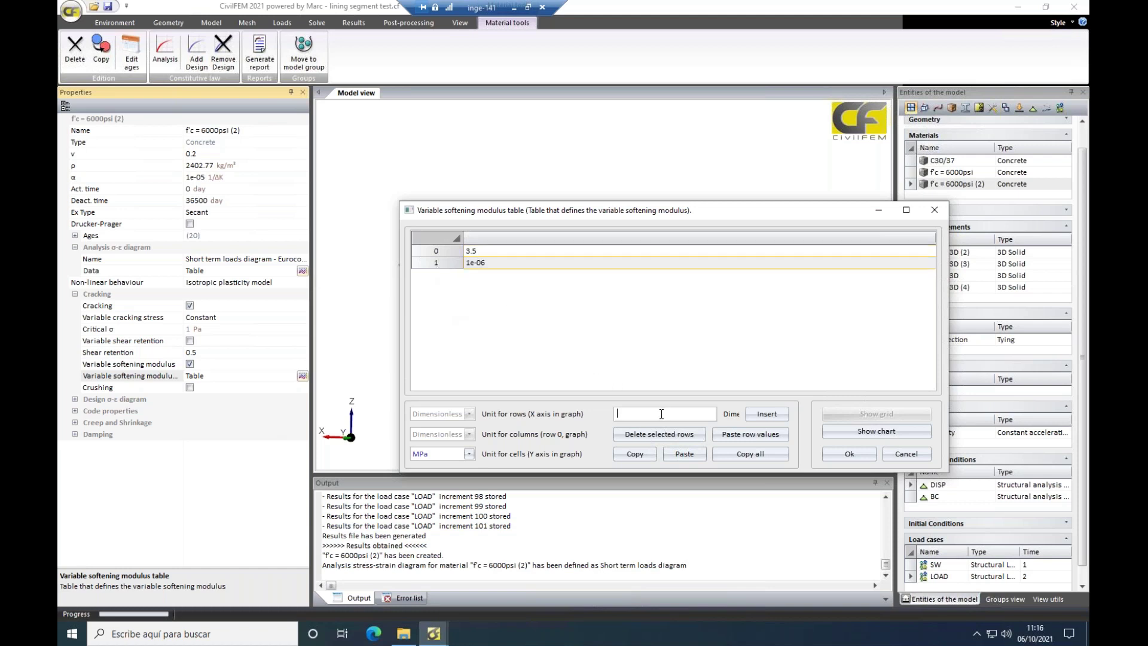
type("0.001")
left_click(772, 415)
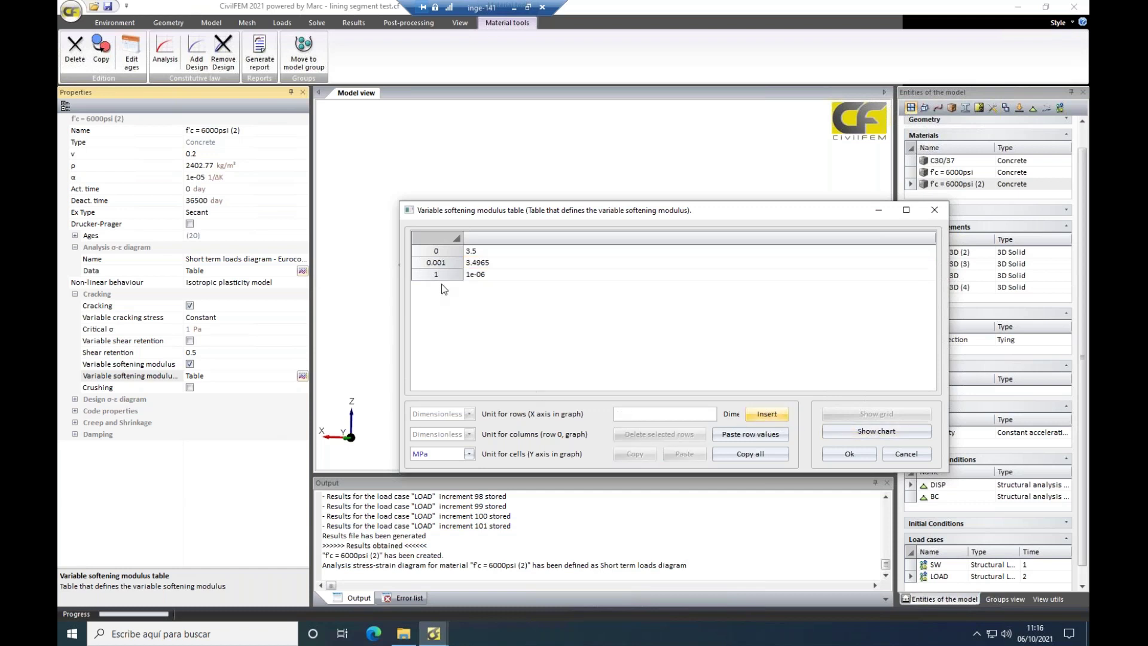
left_click(501, 263)
left_click(476, 263)
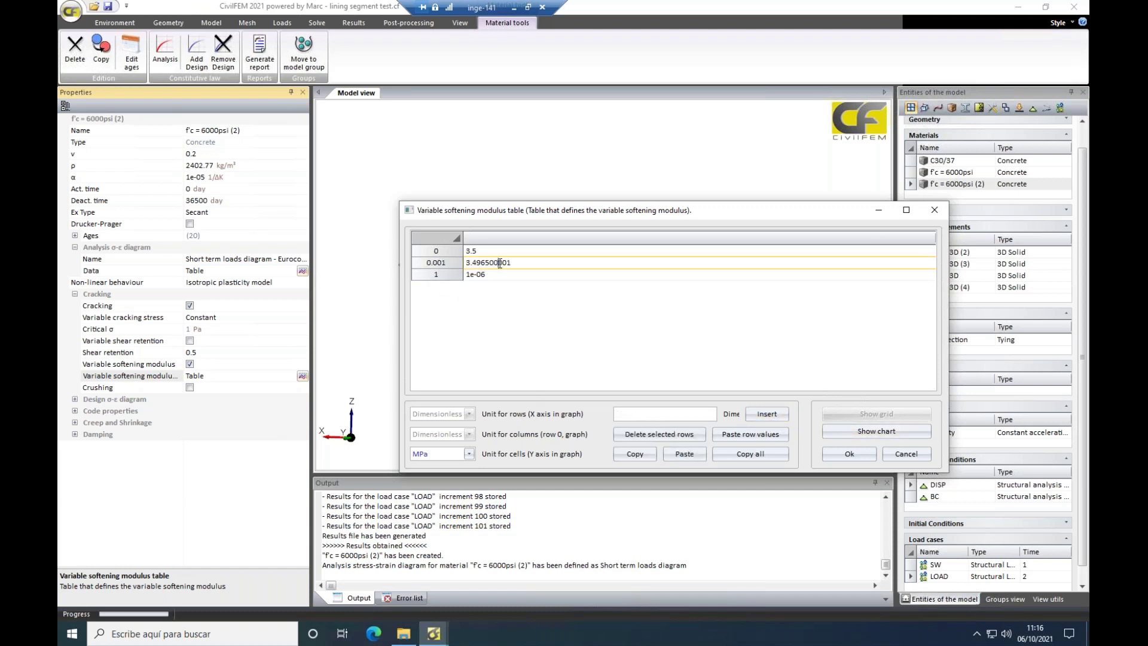
double_click(475, 263)
type("1.5")
left_click(571, 361)
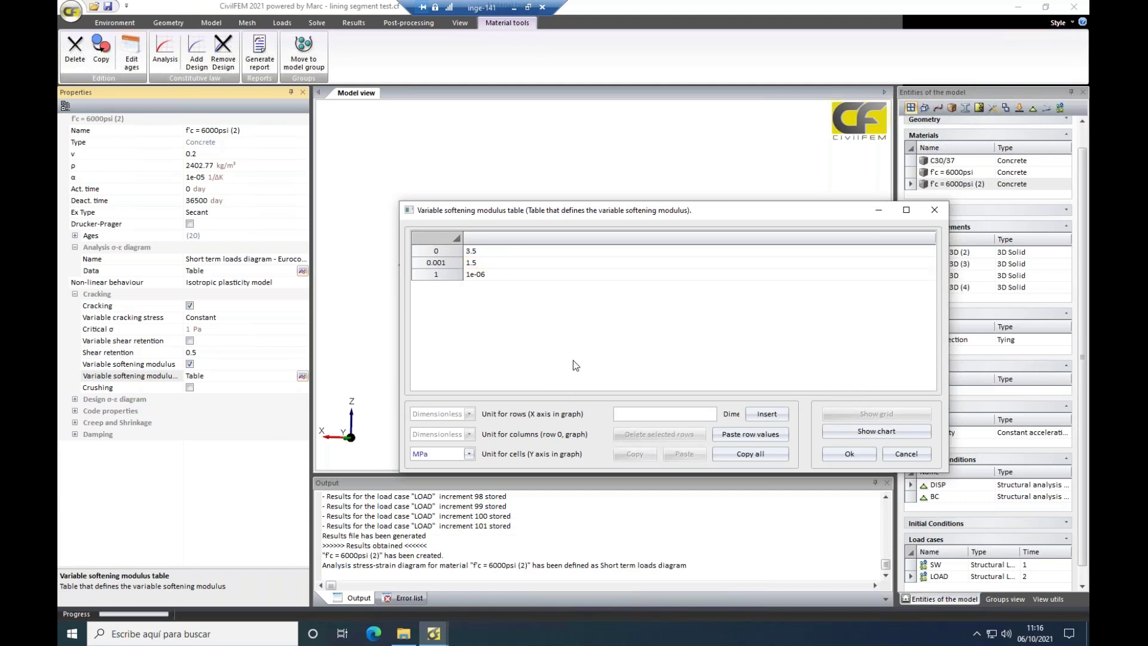
- Insert a row at 0.005 in the variable softening modulus table and set its value to 4 MPa
left_click(444, 275)
left_click(688, 415)
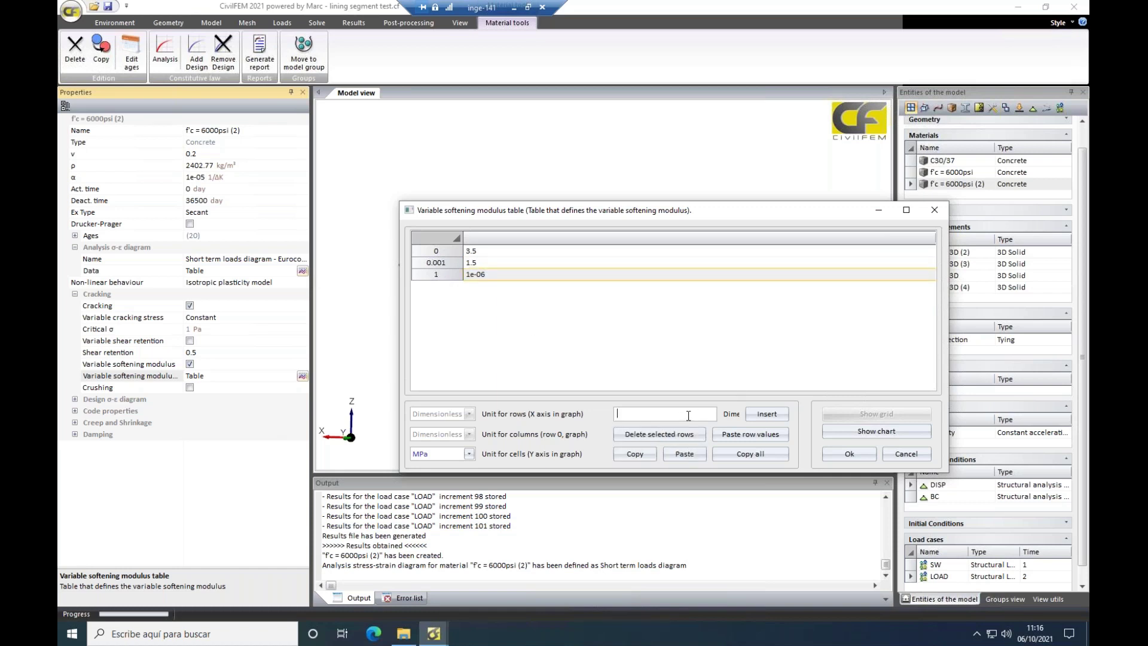
type("0.005")
left_click(753, 417)
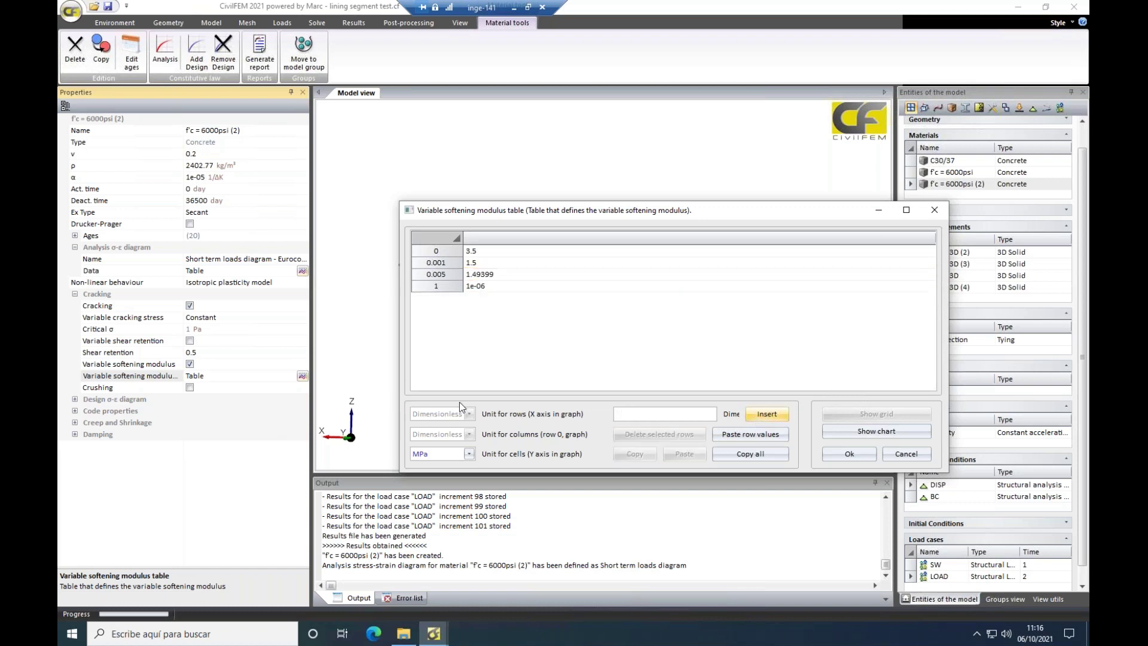
double_click(518, 274)
double_click(521, 274)
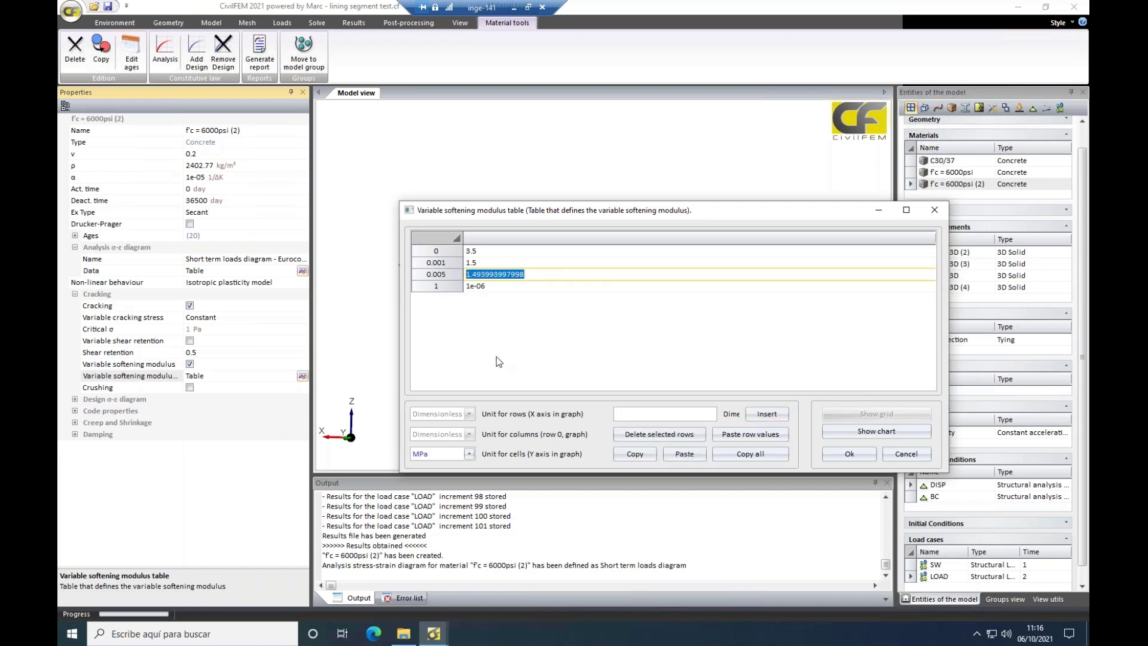
type("4")
key("Return")
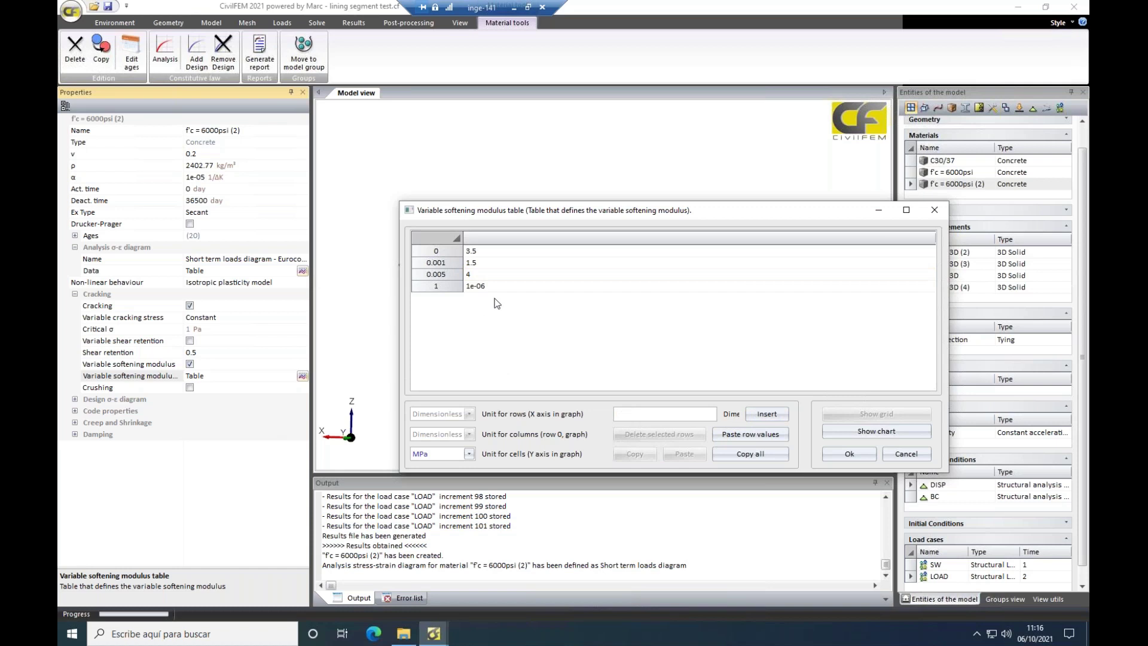
- Delete the row at 1 from the variable softening modulus table and check the curve on the chart
left_click(844, 433)
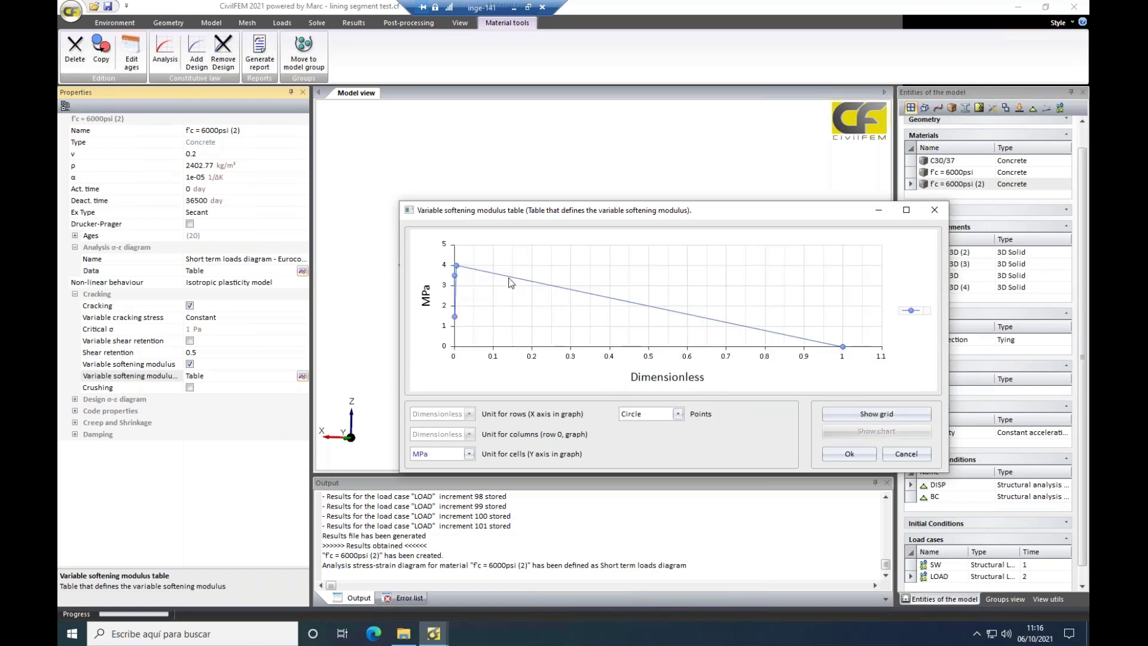
left_click(892, 415)
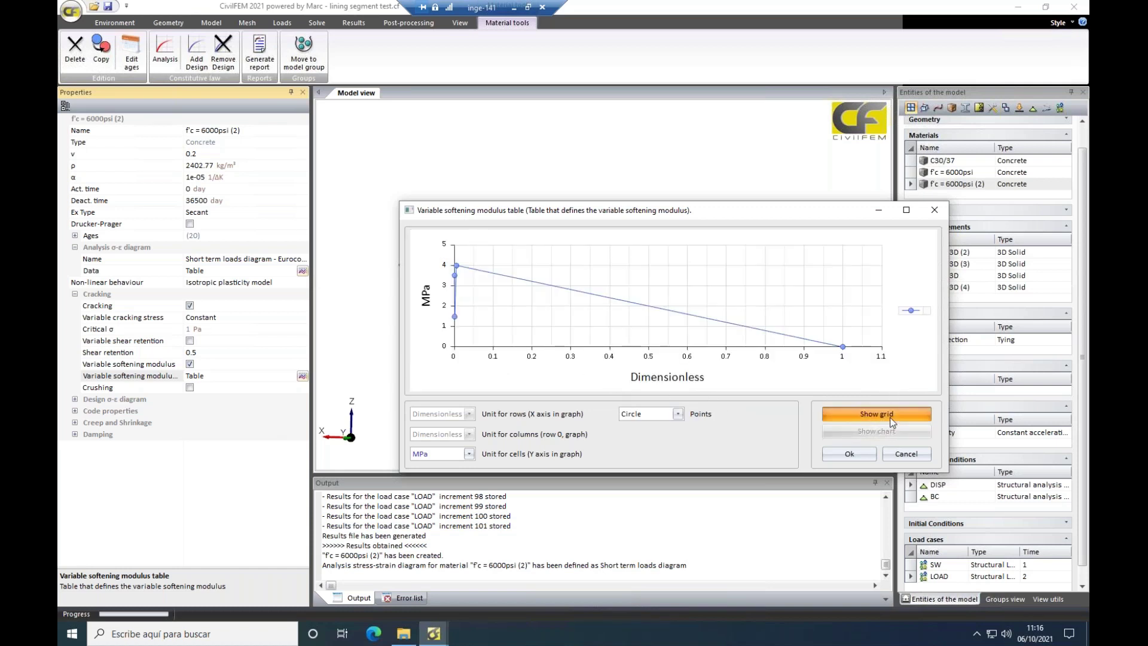
left_click(436, 286)
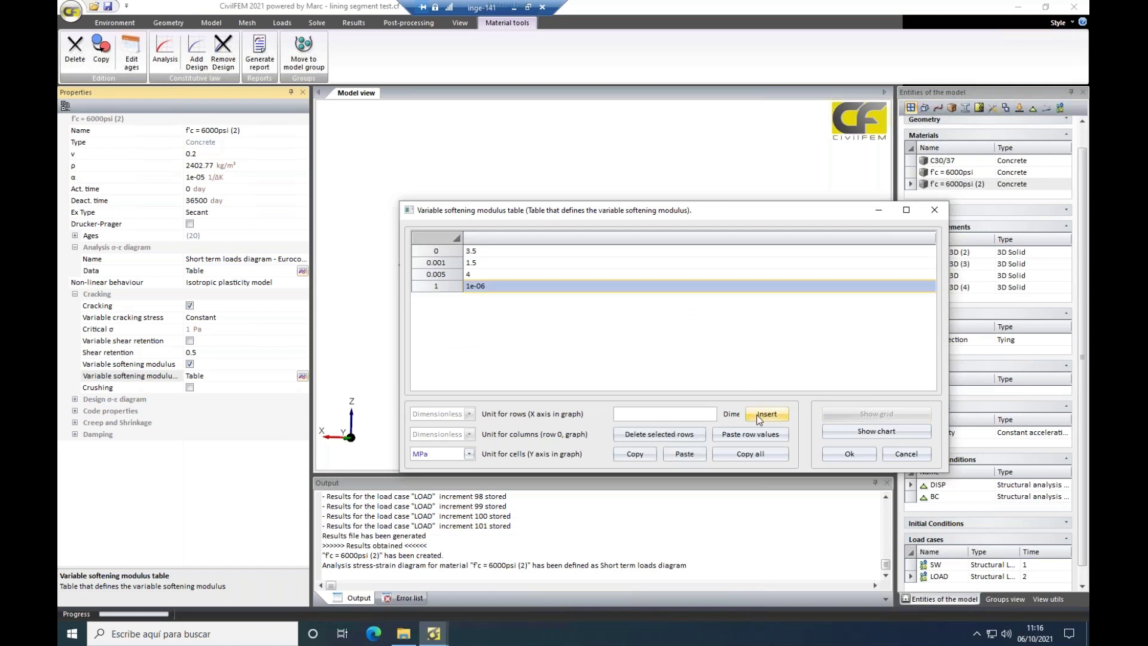
left_click(699, 434)
left_click(880, 432)
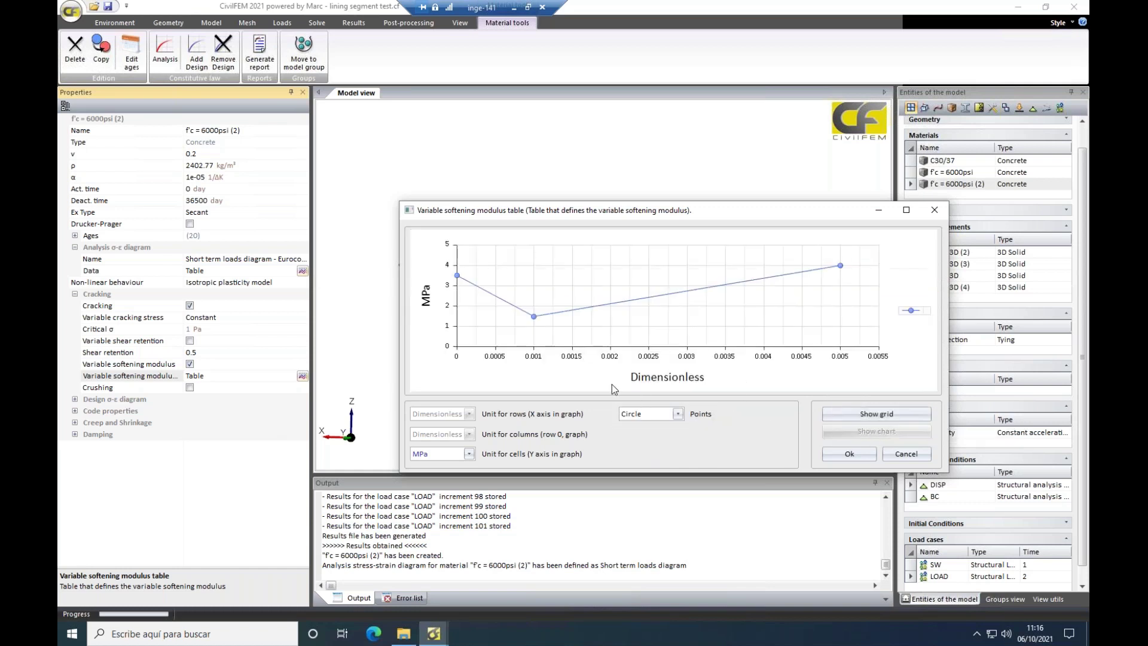
left_click(859, 415)
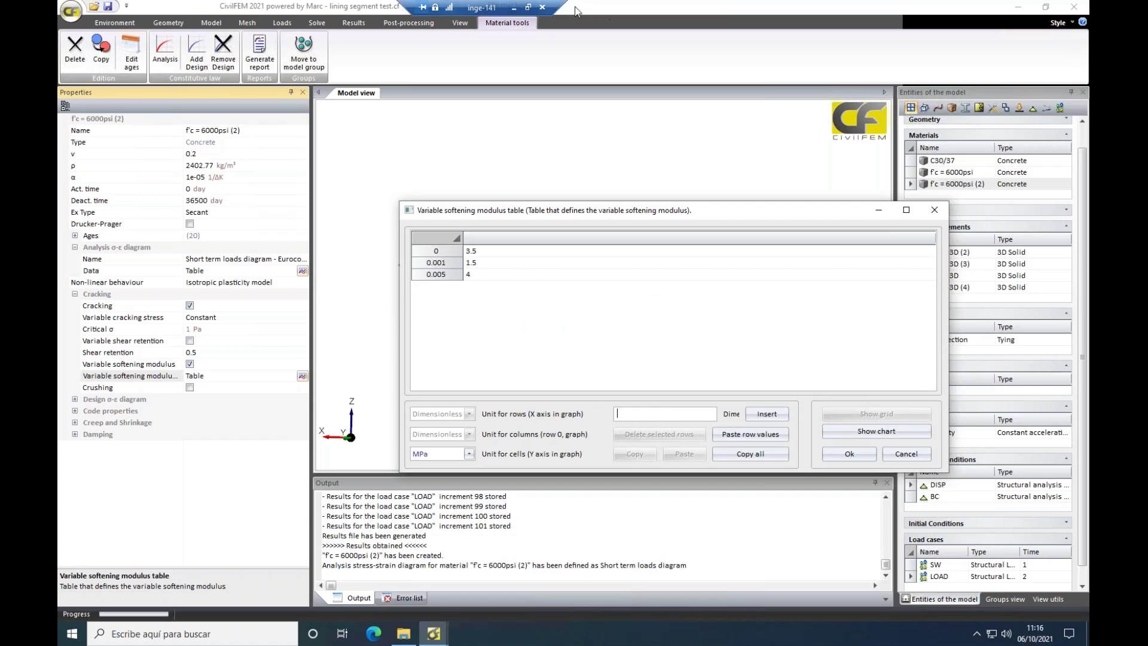
- Switch to the PowerPoint presentation, view the model correlations slide and return to the CivilFEM softening modulus table
left_click(514, 8)
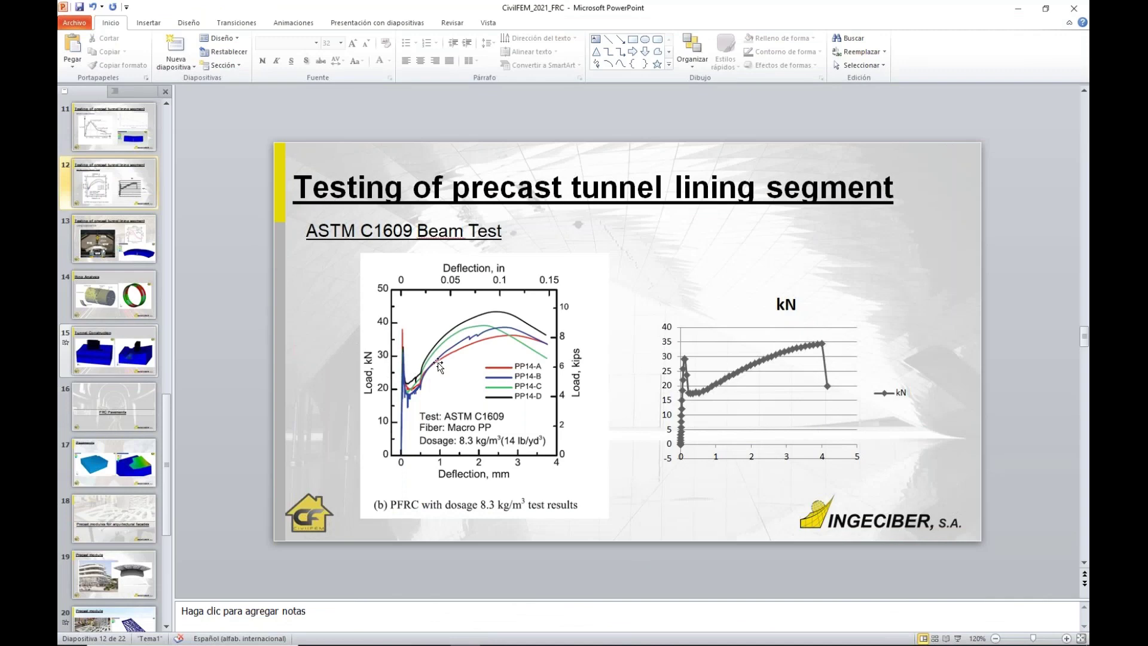
scroll(509, 371, "up", 2)
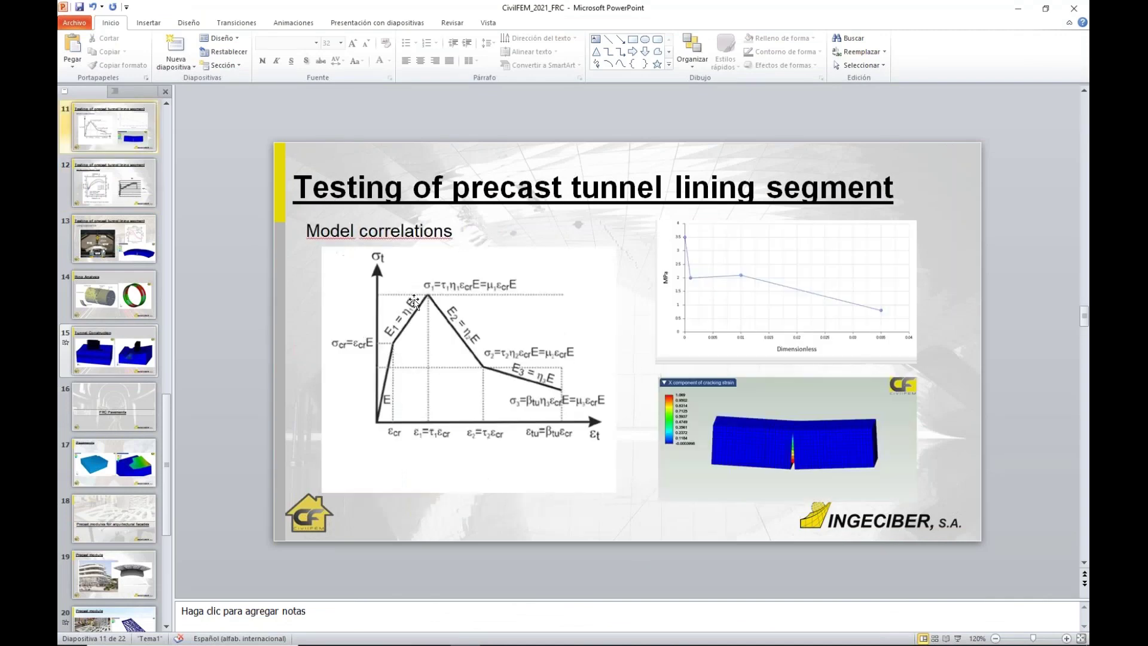
mouse_move(460, 641)
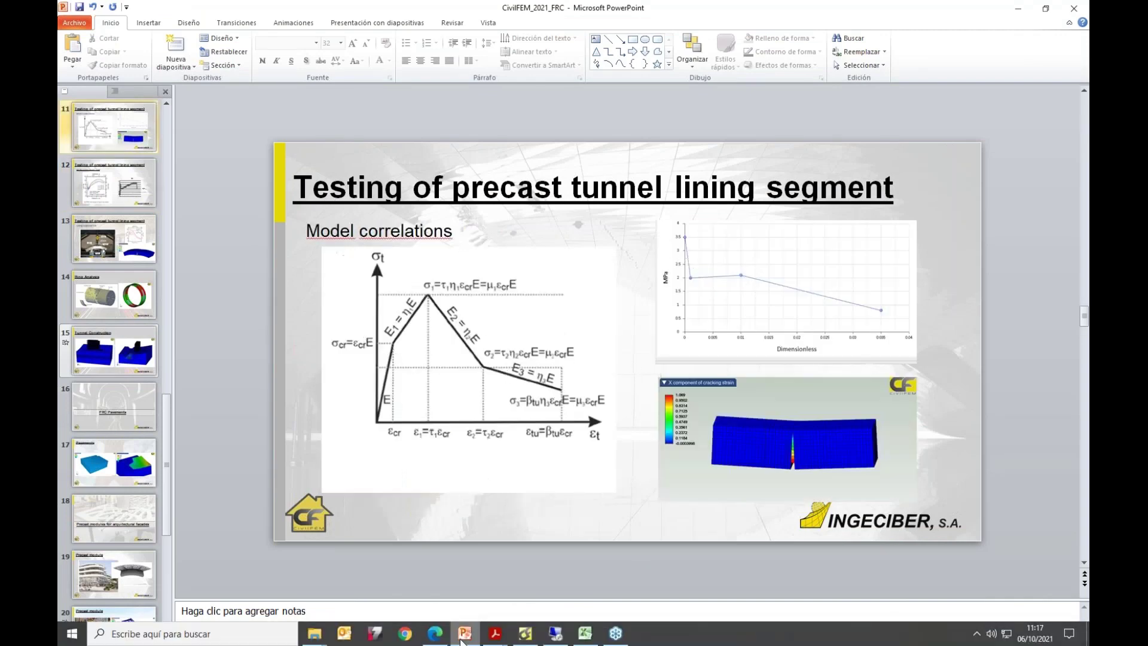
left_click(559, 633)
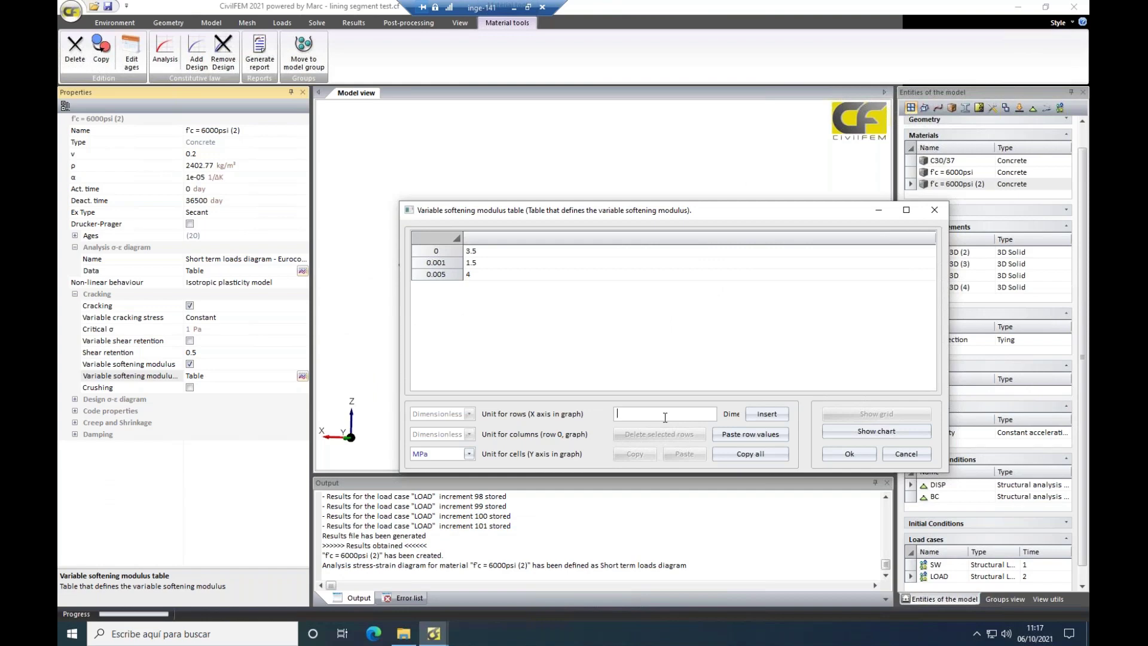
- Insert a row at 0.01 in the variable softening modulus table and set its value to 4 MPa
type("0.01")
left_click(777, 415)
left_click(483, 285)
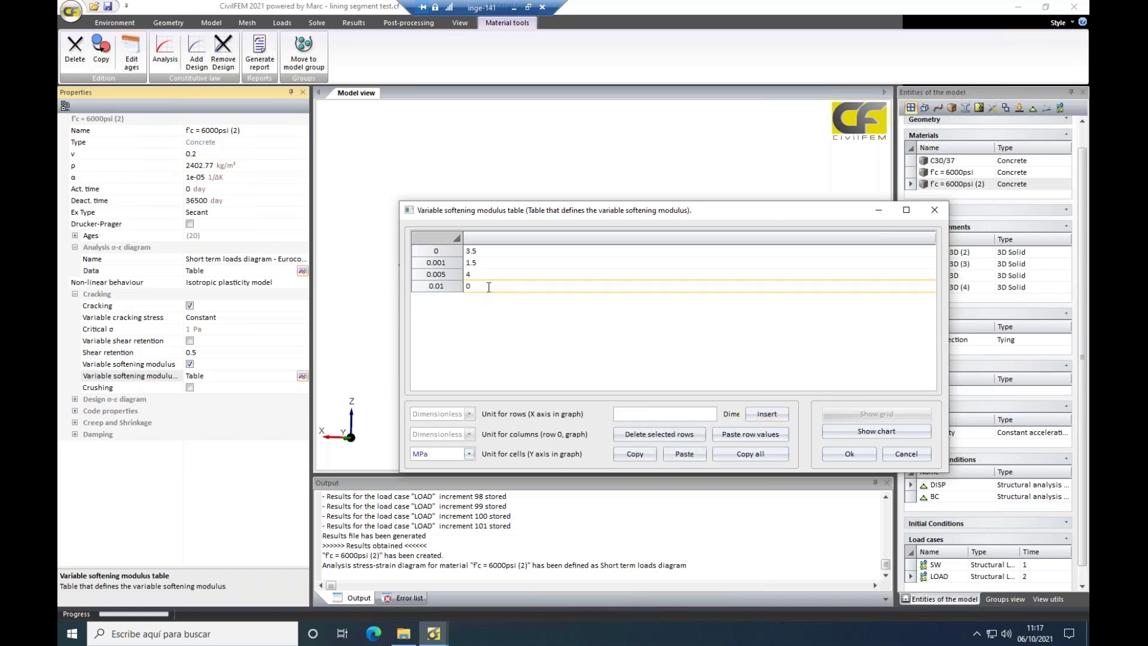
key("BackSpace")
type("4")
- Insert a row at 0.035 in the variable softening modulus table and set its value to 1 MPa
left_click(663, 417)
type("0.035")
left_click(766, 414)
left_click(489, 297)
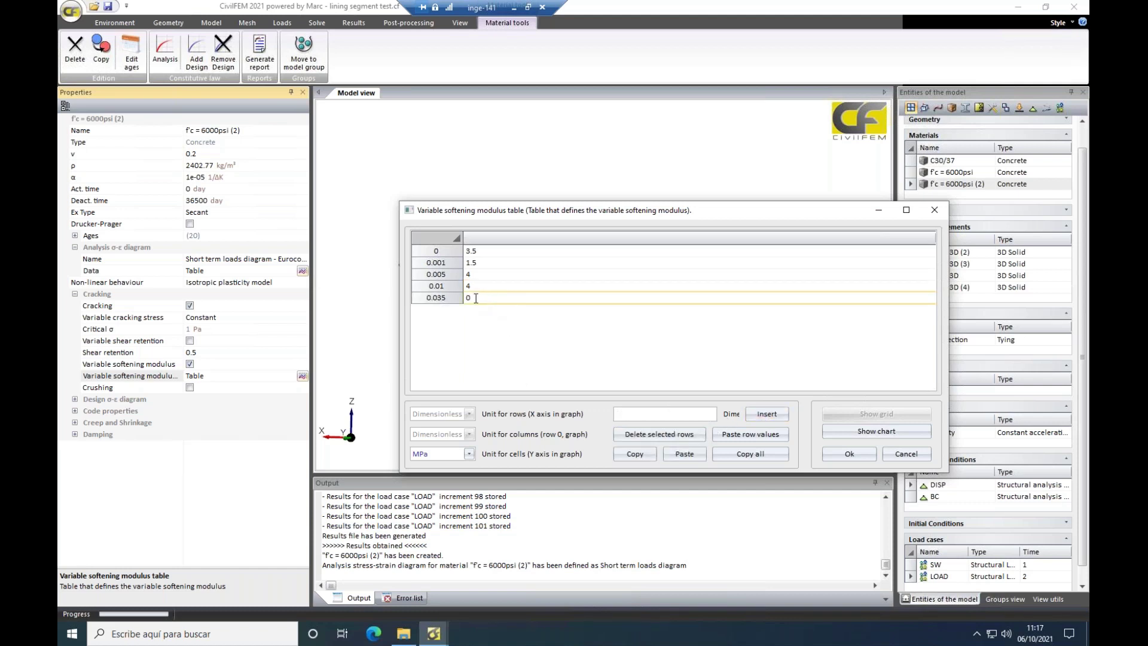
key("BackSpace")
type("1")
- Display the chart of the variable softening modulus and discard the changes to the table
left_click(876, 431)
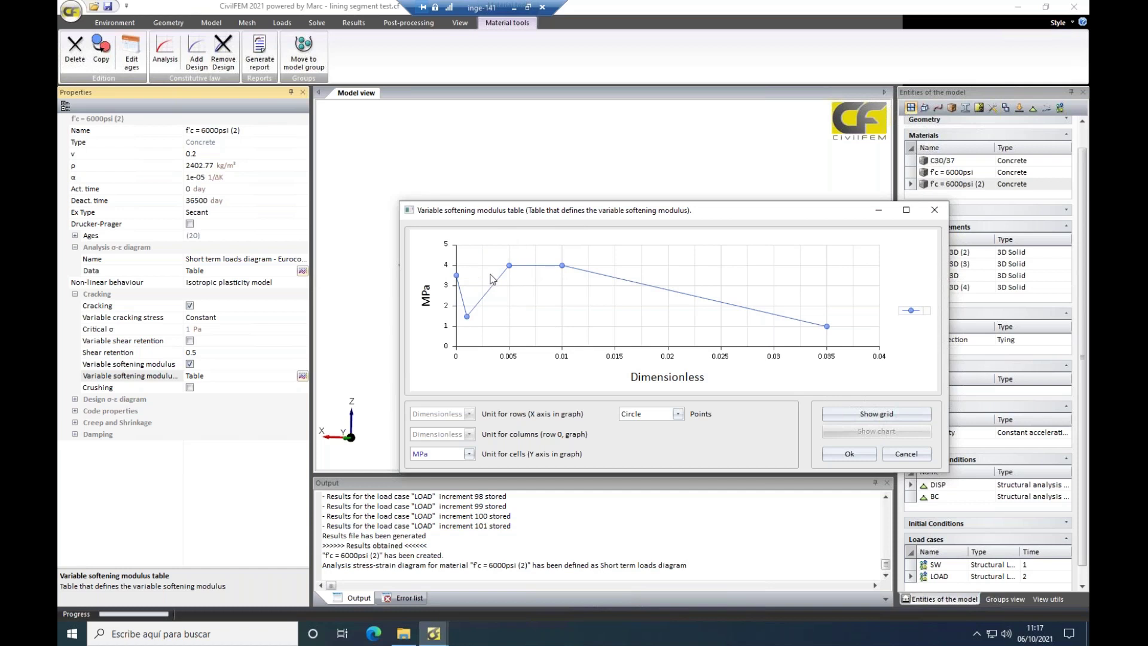
left_click(906, 454)
left_click(656, 373)
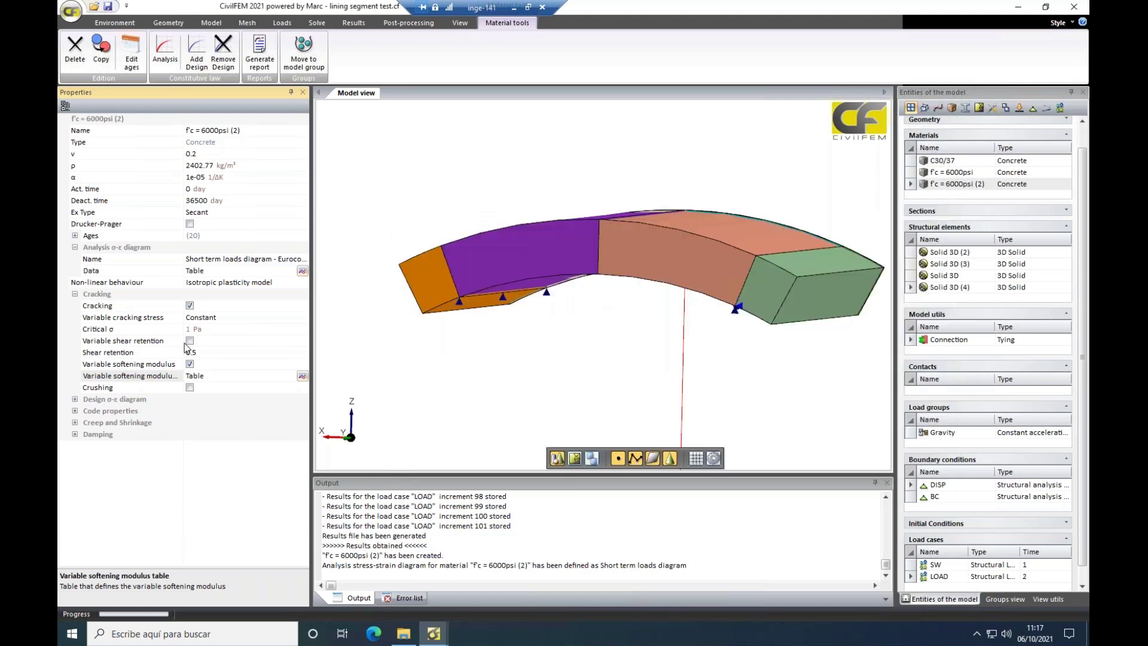
- Enable variable shear retention for the f'c = 6000psi (2) concrete and open its shear retention function table
middle_click_drag(556, 309, 593, 294)
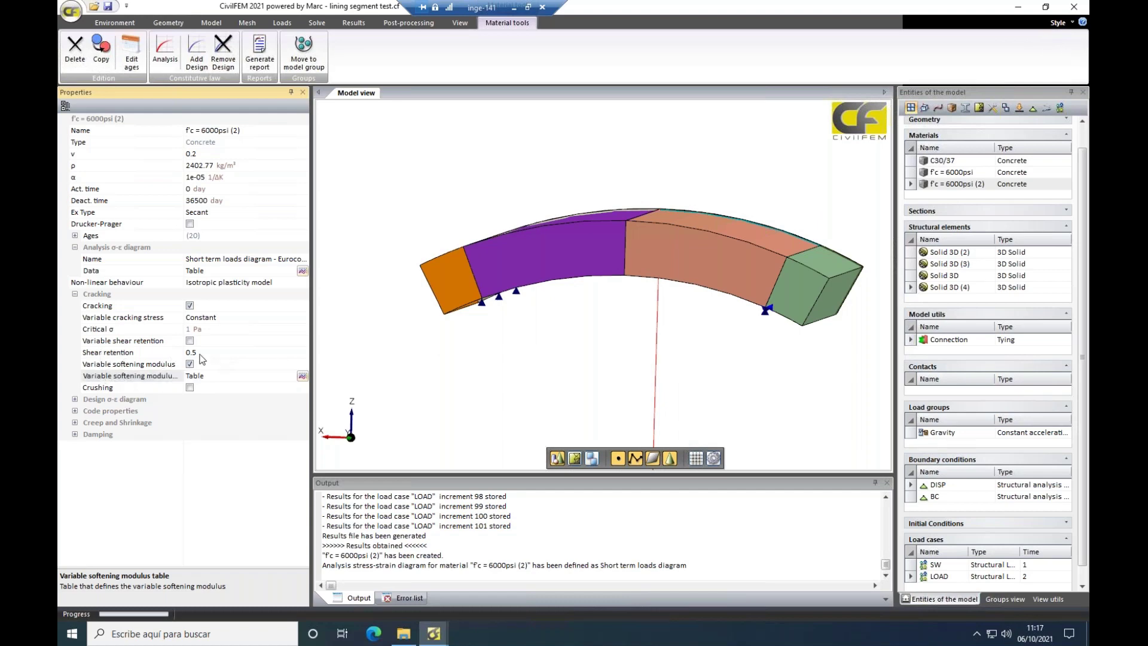
left_click(189, 341)
left_click(302, 353)
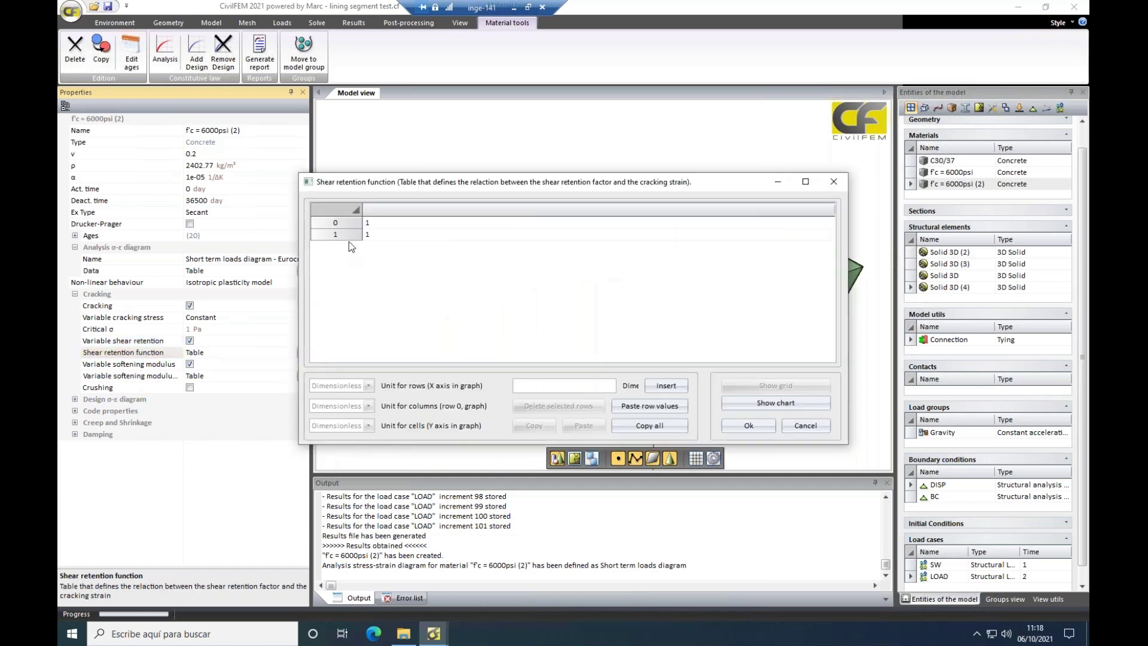
- Insert a row at 0.001 in the shear retention function table and set its value to 0
left_click(348, 221)
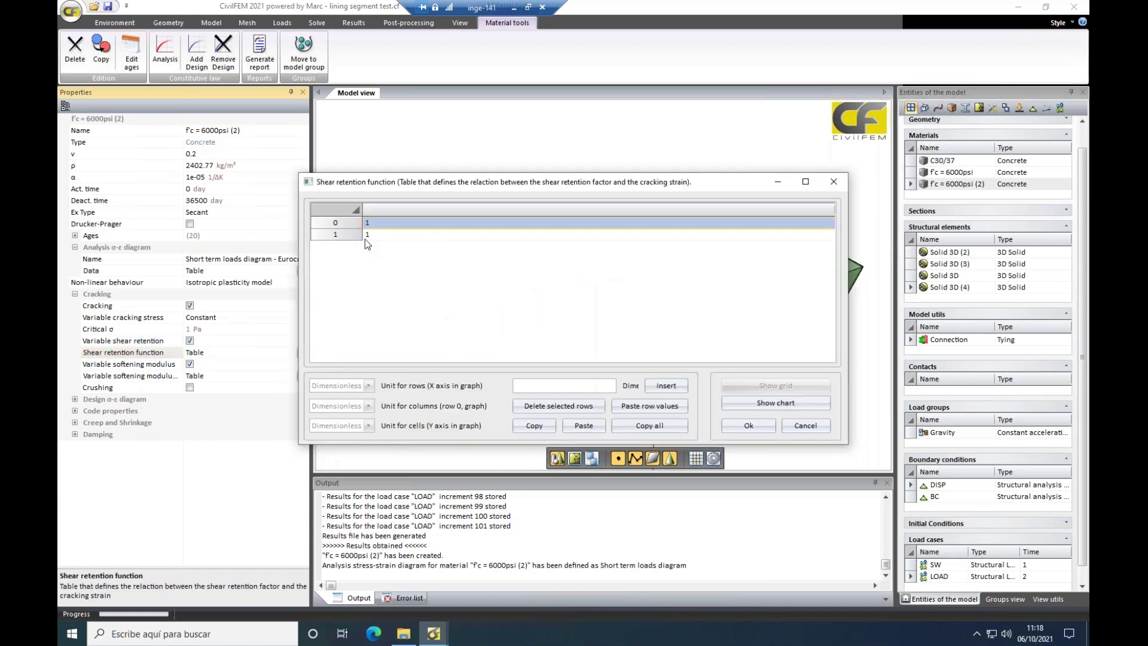
left_click(365, 239)
left_click(550, 384)
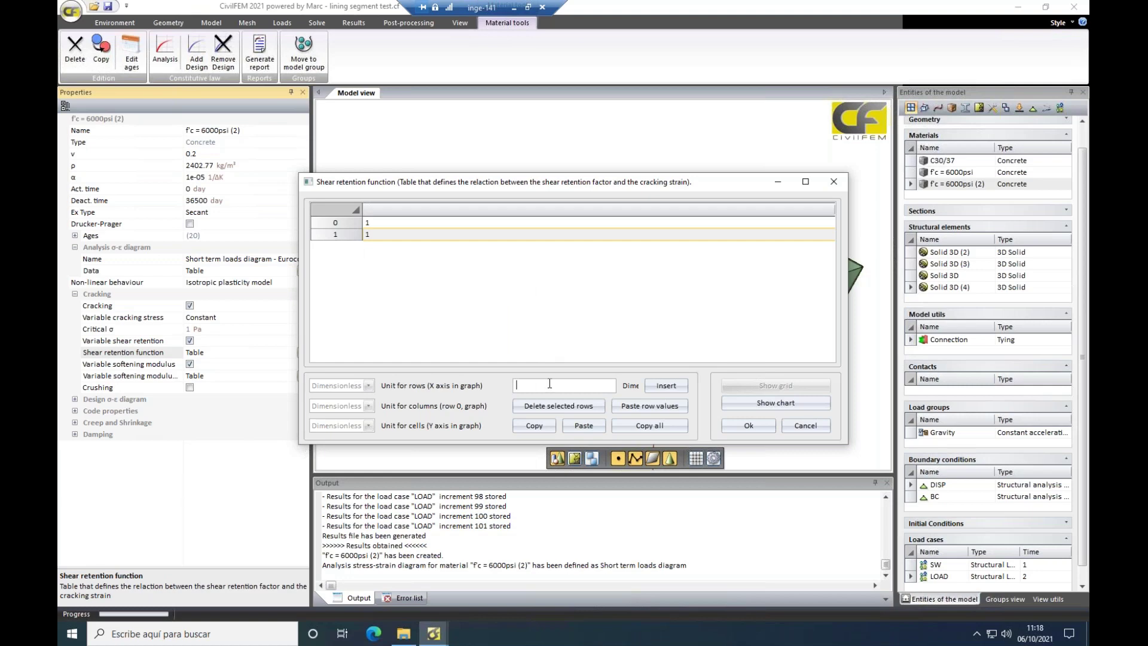
type("0.001")
left_click(662, 387)
left_click(385, 235)
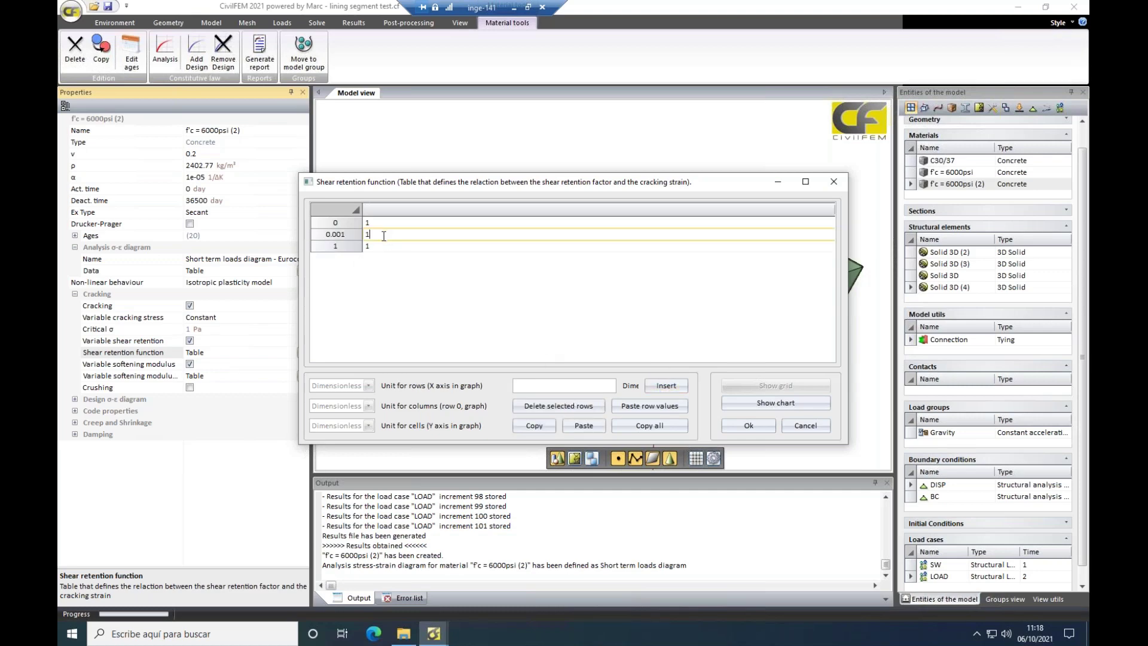
key("BackSpace")
type("0")
- Set the value of row 1 in the shear retention function table to 0 and check the chart
left_click(388, 247)
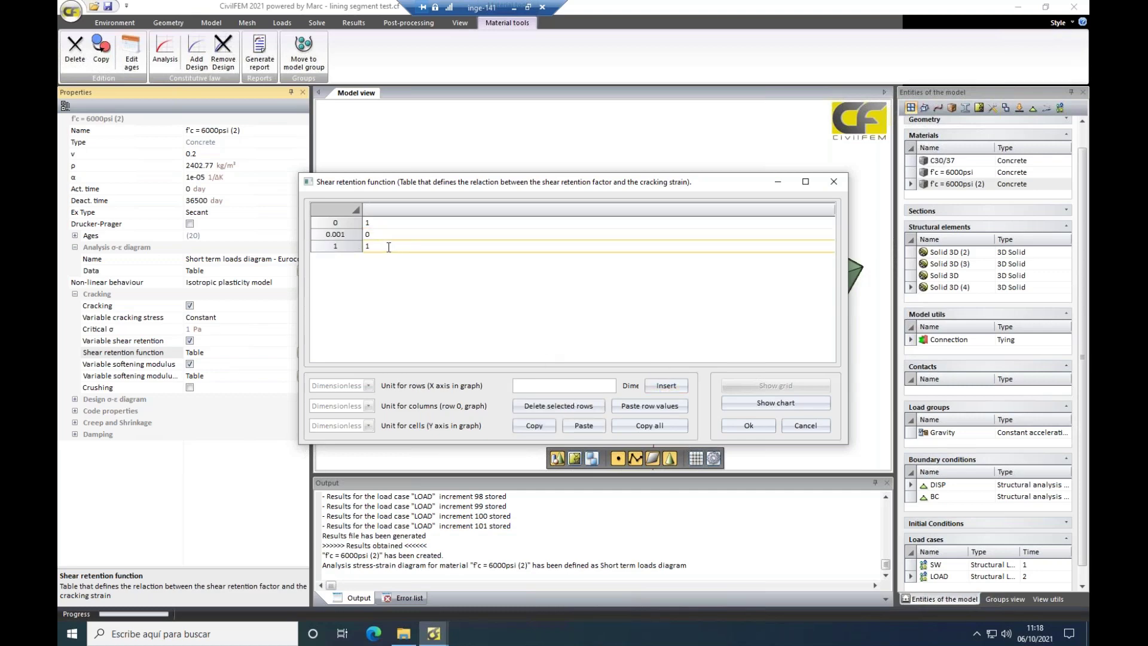
key("BackSpace")
type("0")
left_click(764, 405)
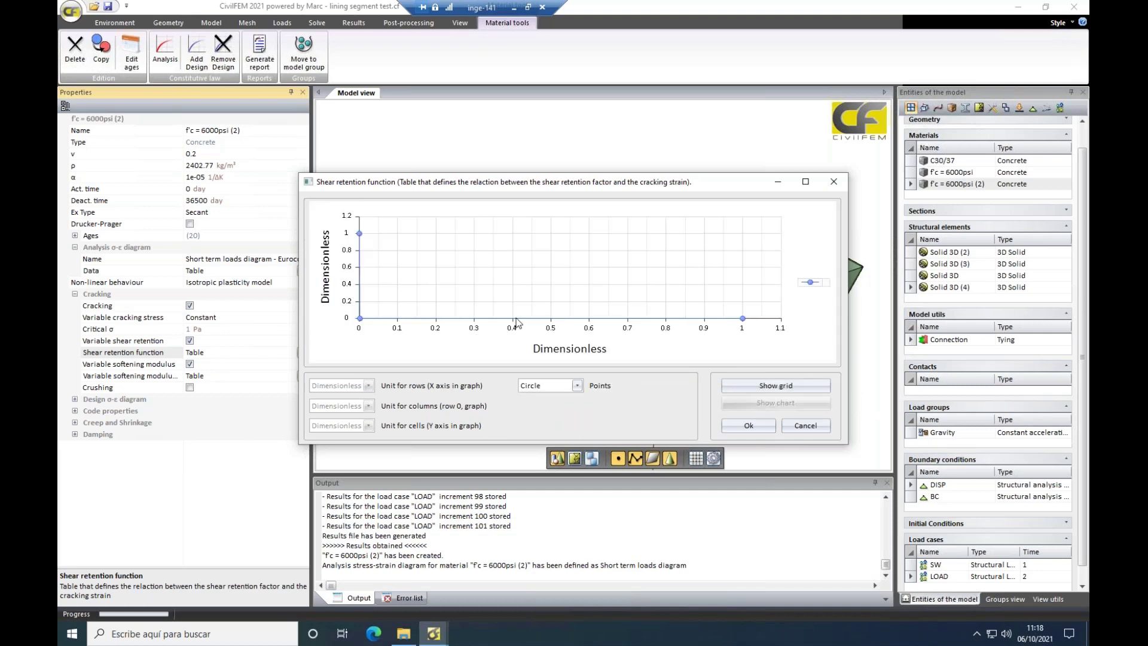
left_click(756, 388)
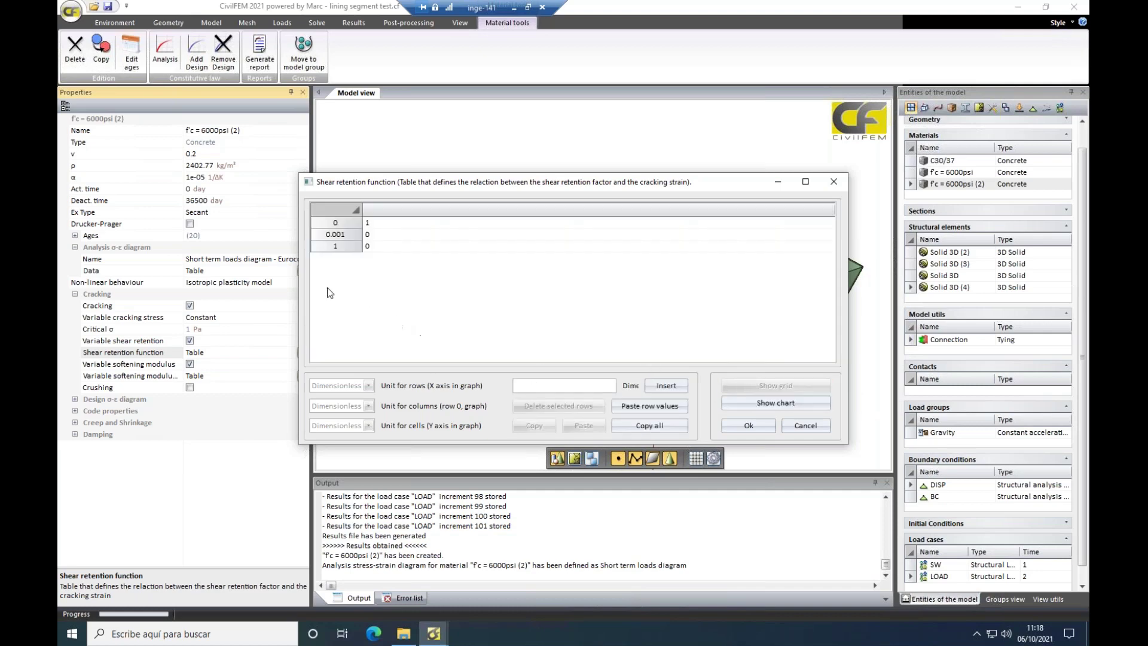
- Delete the row at 1 from the shear retention function table and display the curve
left_click(335, 246)
left_click(558, 406)
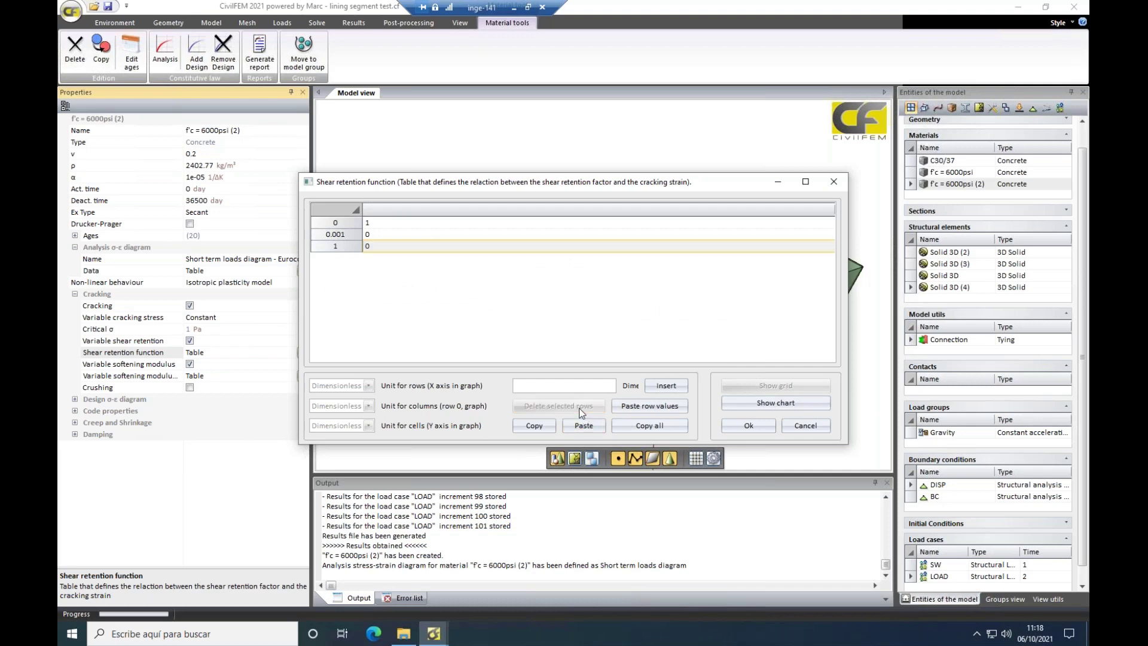
left_click(776, 405)
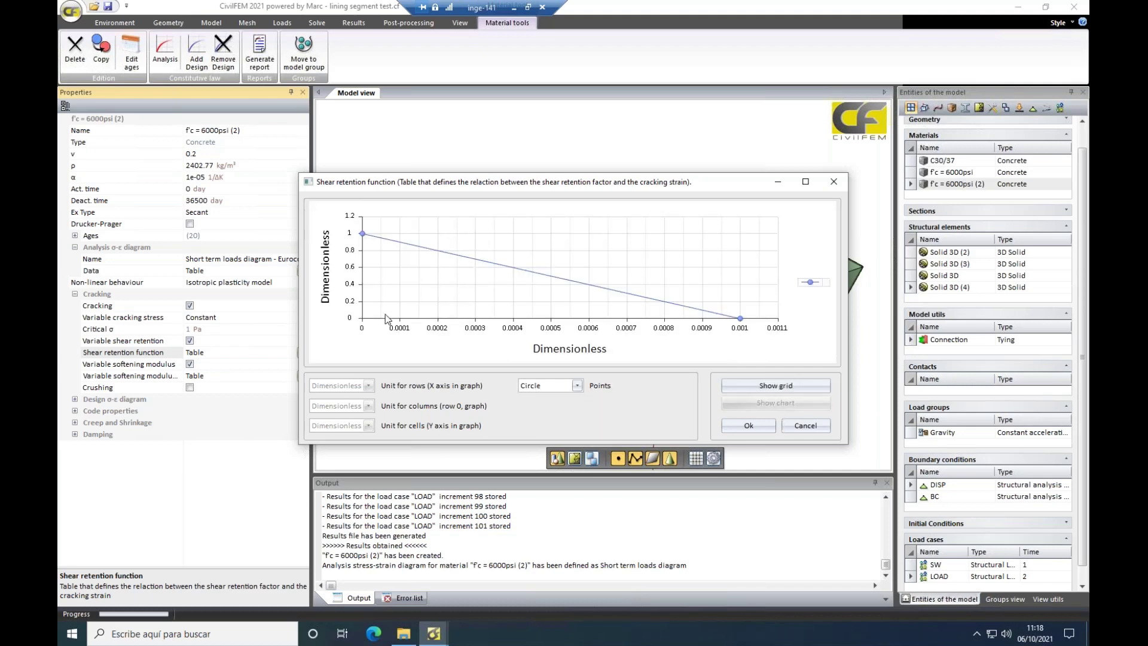
- Close the shear retention function table, discarding its changes
mouse_move(748, 332)
left_click(835, 182)
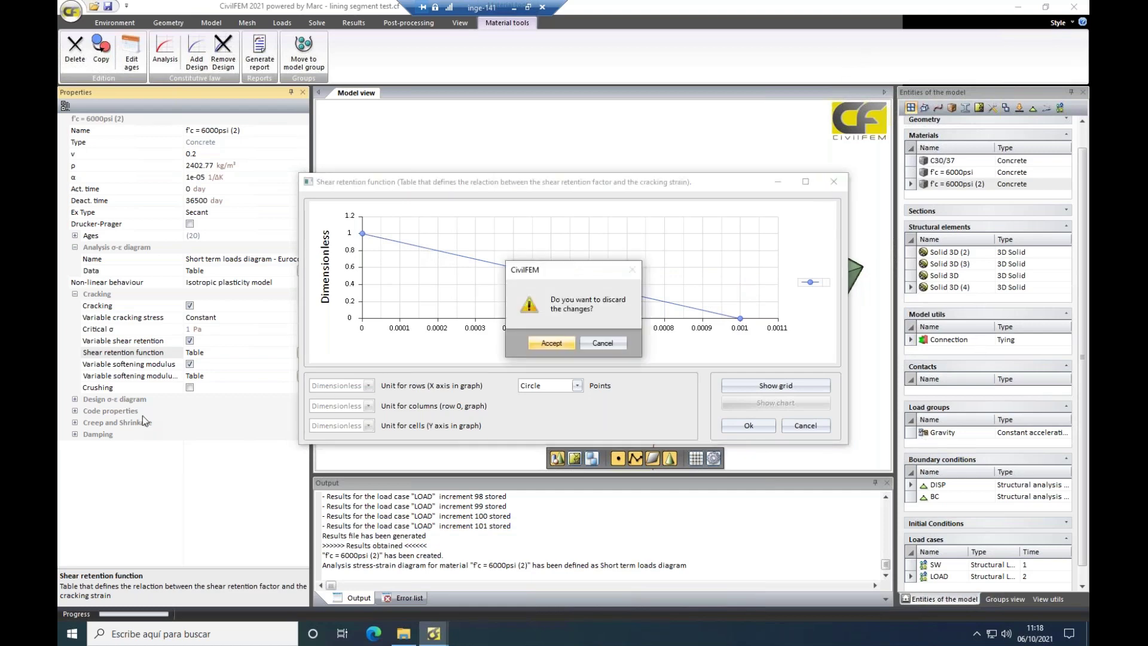
left_click(551, 343)
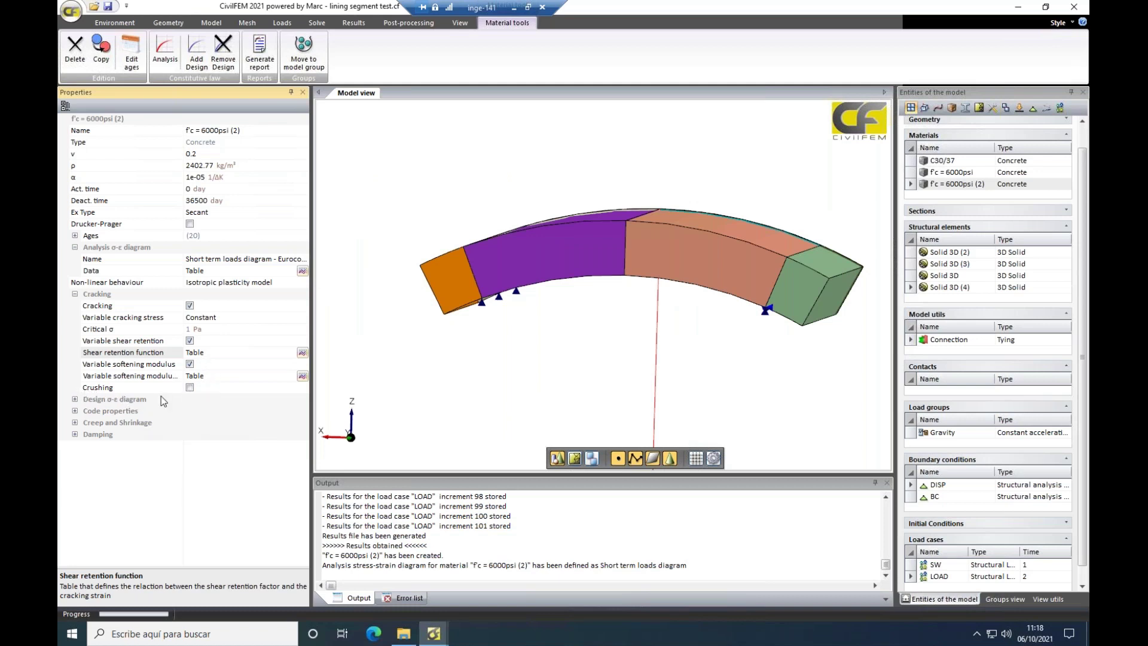
- Enable crushing for the concrete material and set the crushing strain to 0.0035
left_click(190, 388)
left_click(209, 399)
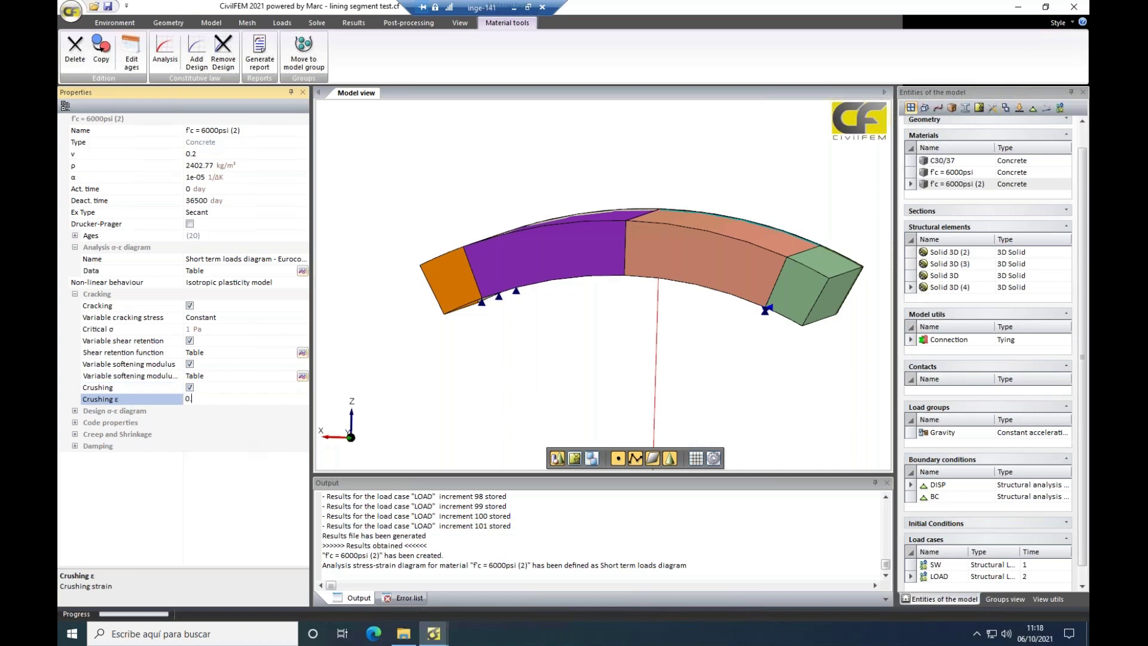
type(".0035")
left_click(263, 425)
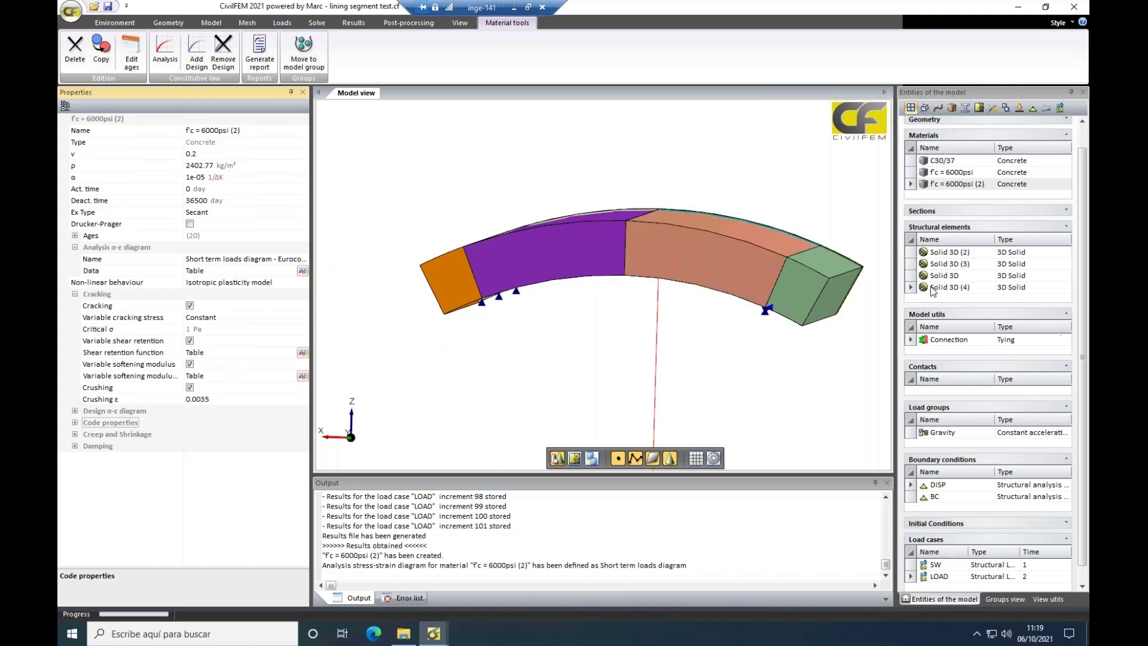
- Show the segment's mesh and plot the X component of cracking strain for LOAD_101.rcf, returning to the PowerPoint presentation at the end
left_click(574, 459)
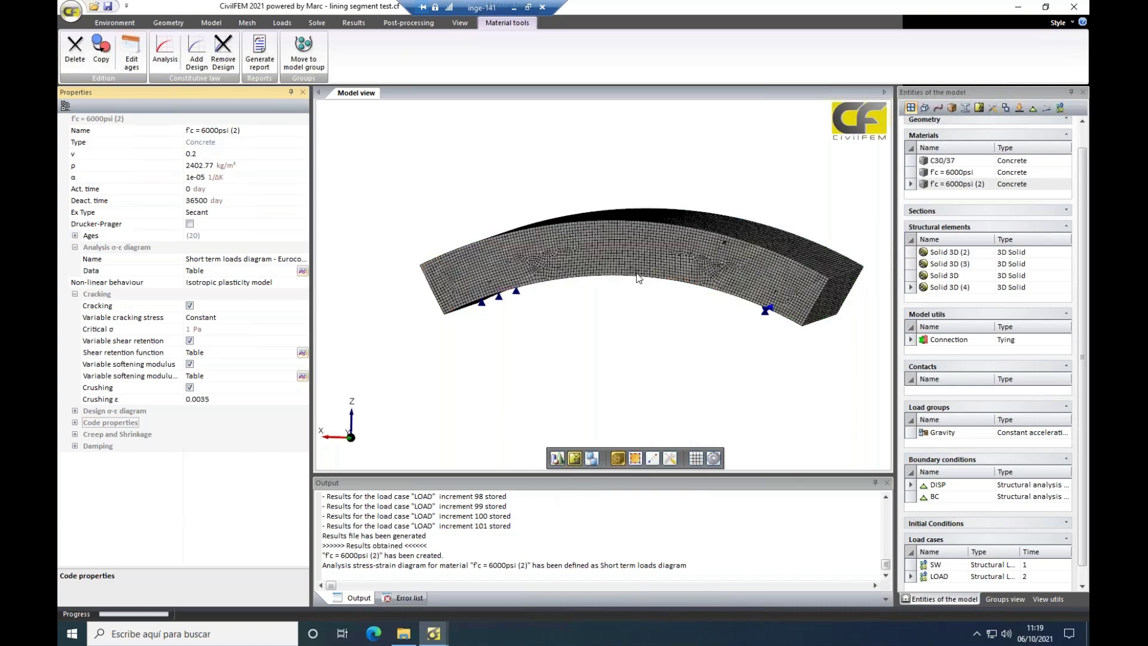
mouse_move(712, 348)
middle_mouse_down()
mouse_move(701, 373)
mouse_move(706, 350)
middle_mouse_up()
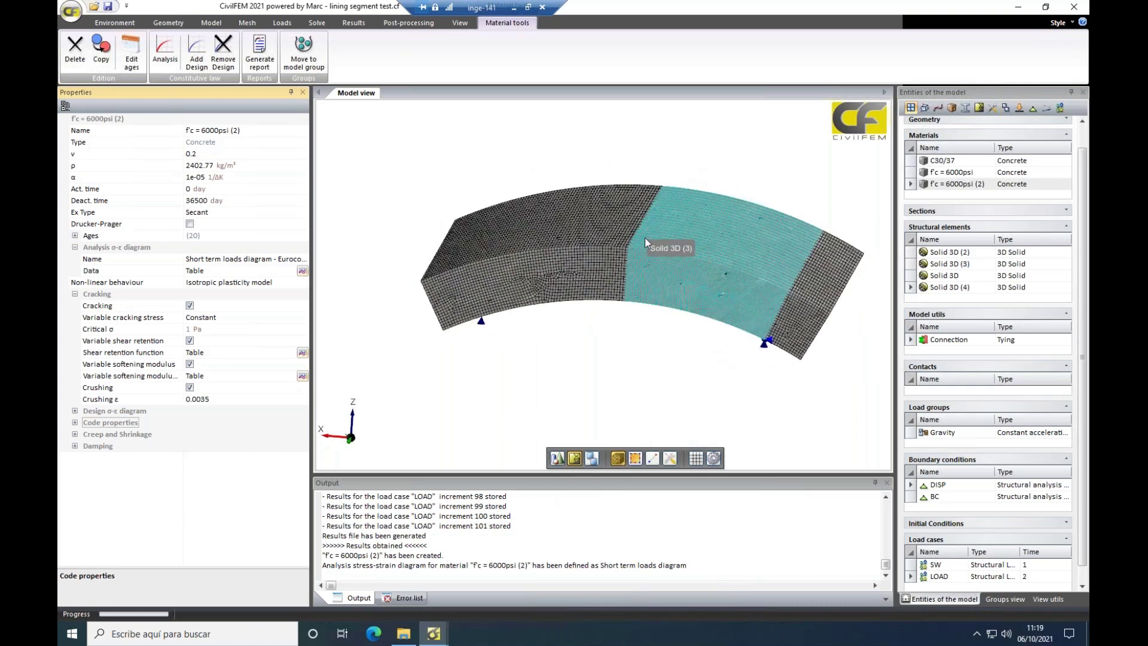
left_click(354, 23)
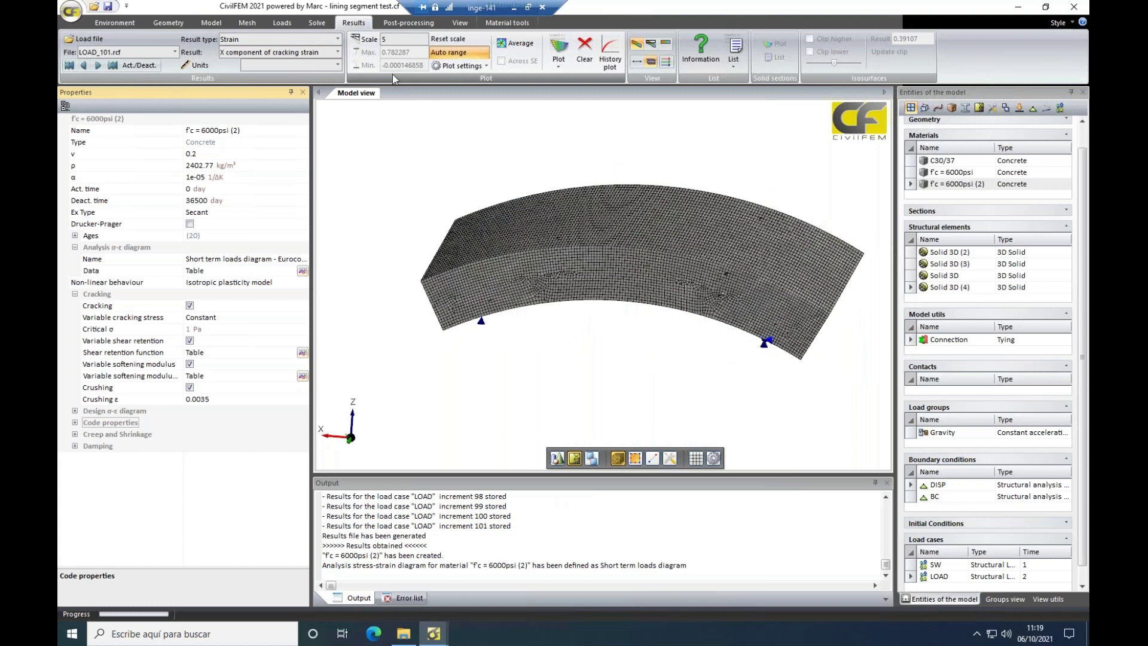
left_click(560, 48)
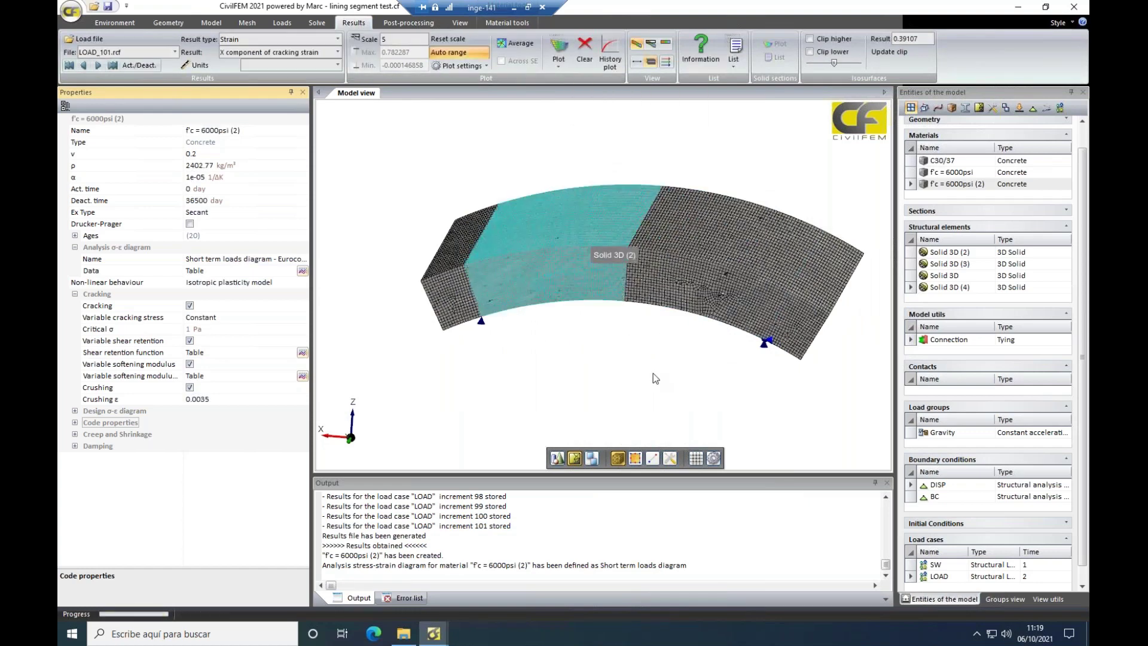
mouse_move(641, 382)
middle_mouse_down()
mouse_move(640, 332)
mouse_move(638, 374)
mouse_move(623, 368)
middle_mouse_up()
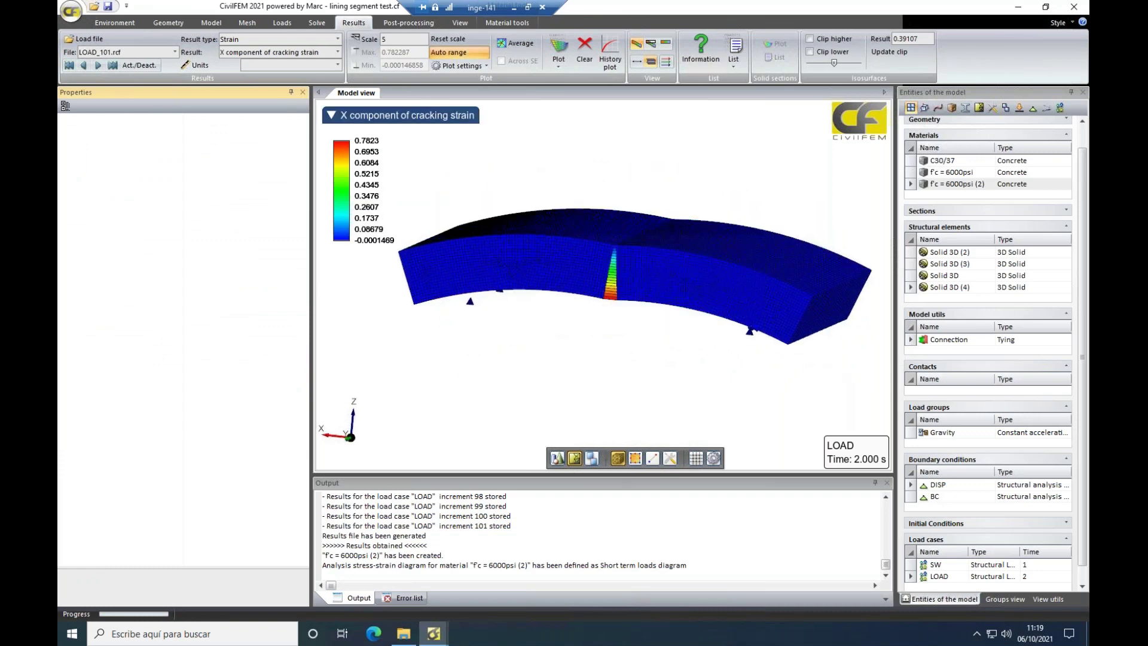
left_click(514, 8)
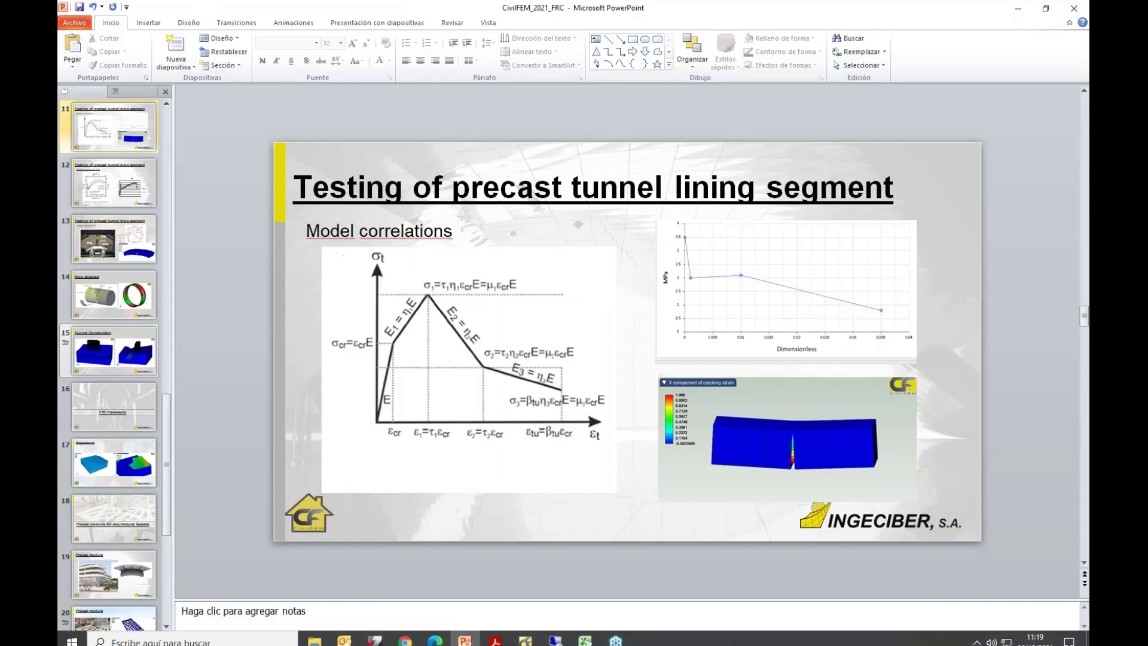
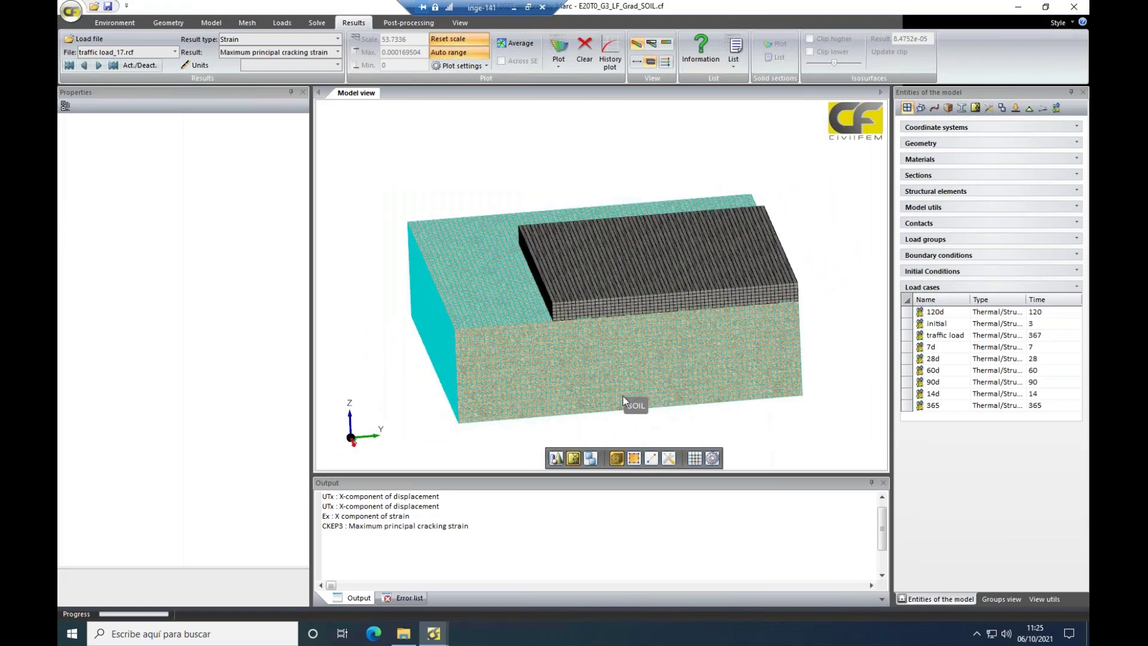
- Sort the pavement model's load cases by time and display the properties of the 14d load case
scroll(623, 396, "up", 5)
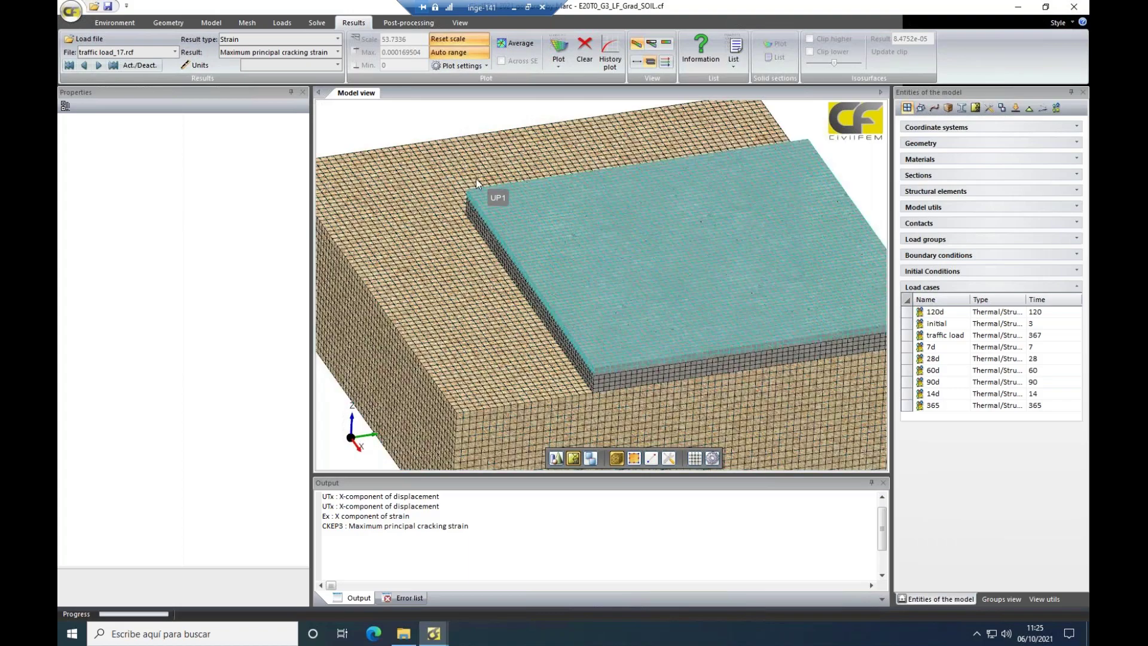
scroll(622, 364, "down", 4)
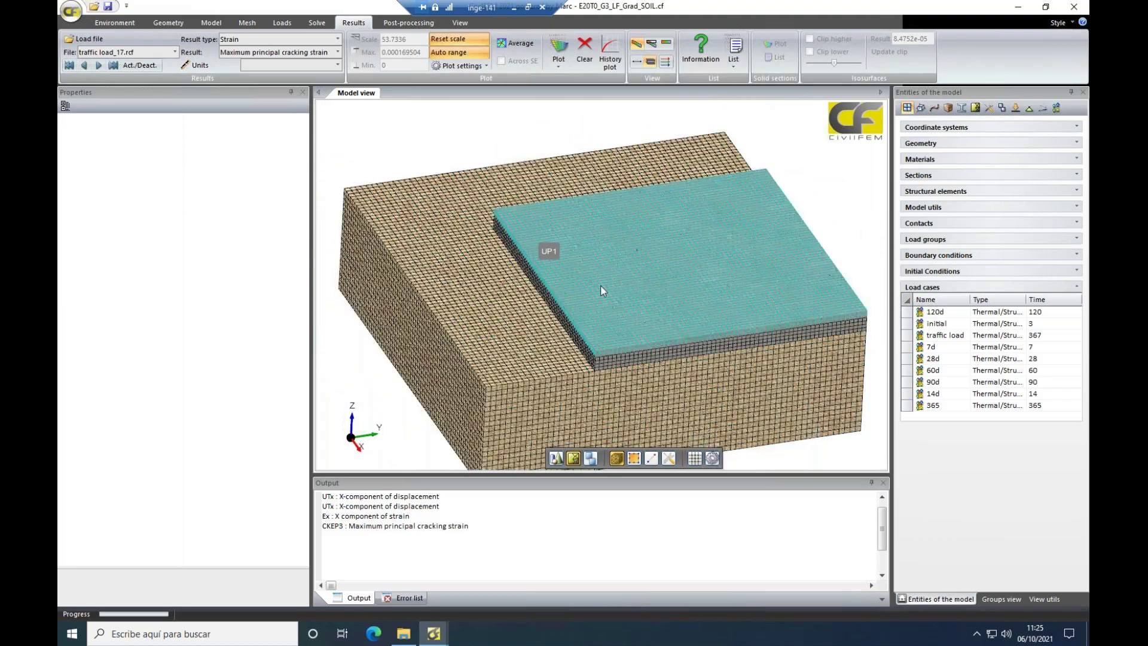
left_click(1042, 302)
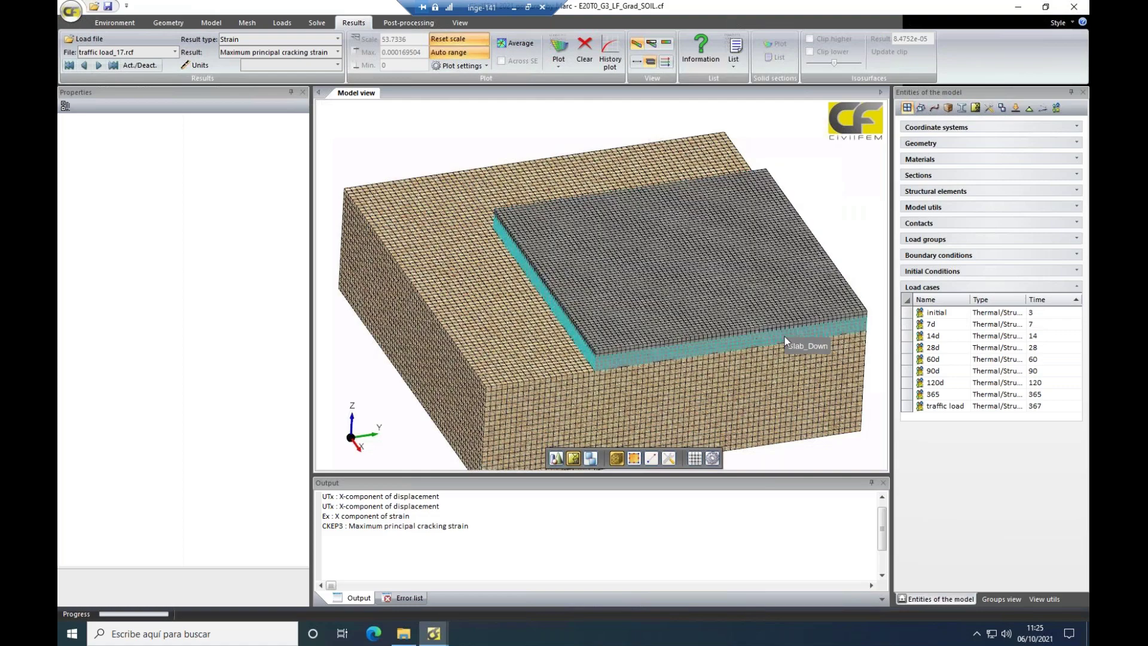
left_click(908, 326)
left_click(910, 337)
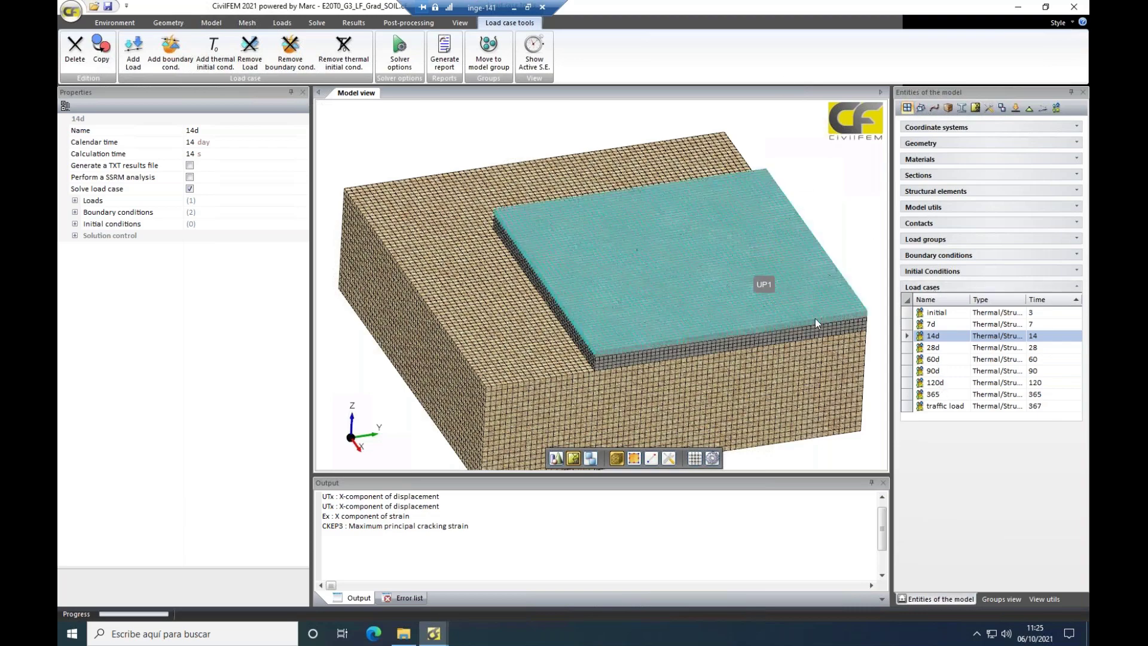
- Examine the meshed pavement slab layers and the underlying soil block from several angles and distances
middle_click_drag(831, 335, 824, 328)
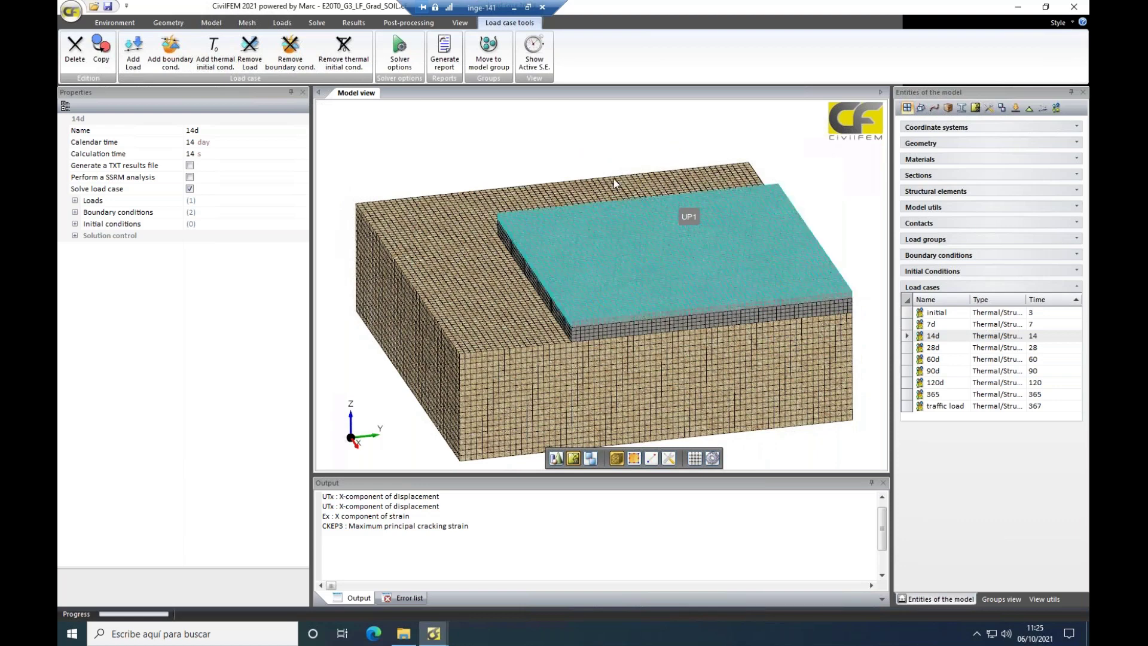
middle_click_drag(600, 365, 636, 361)
scroll(614, 359, "up", 3)
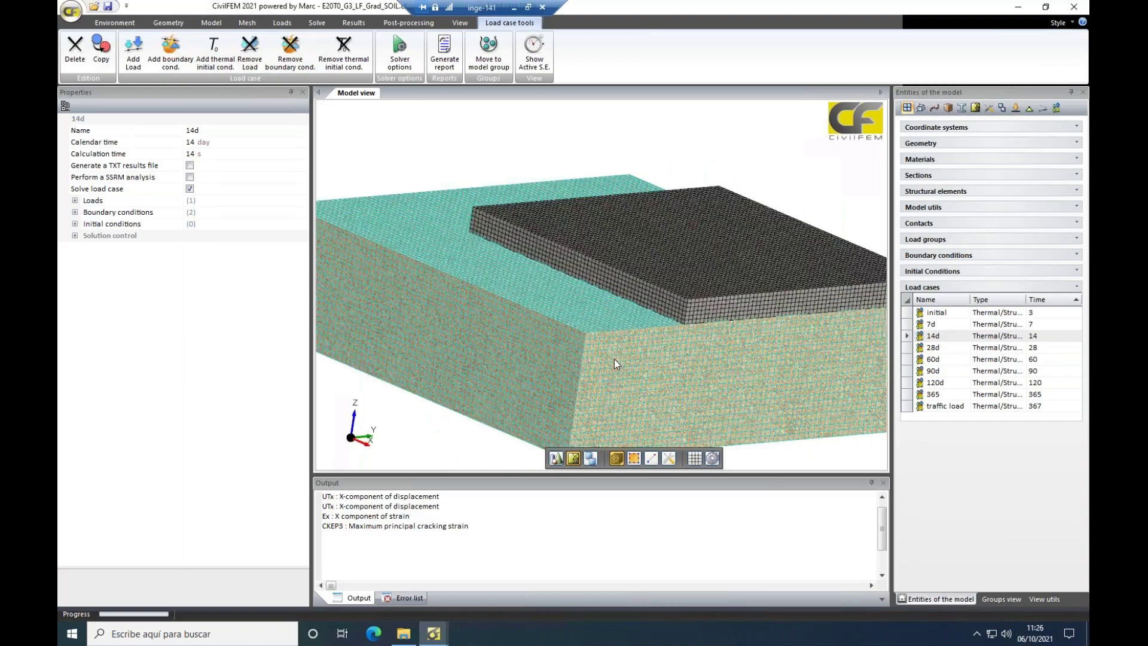
middle_click_drag(547, 314, 700, 357)
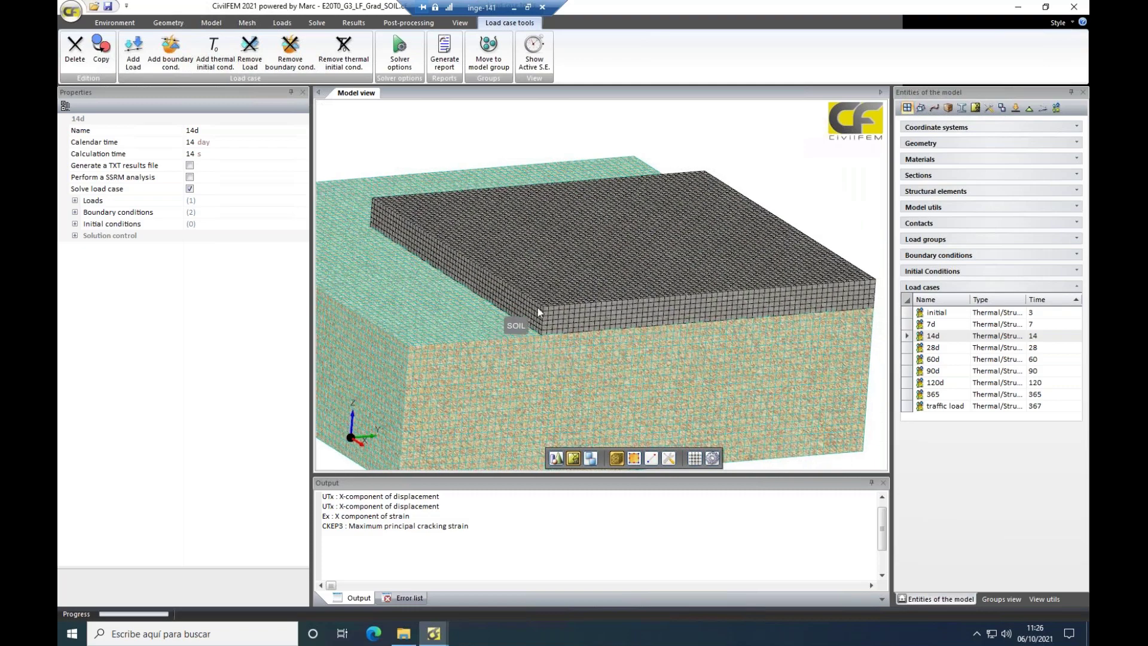
scroll(553, 299, "up", 4)
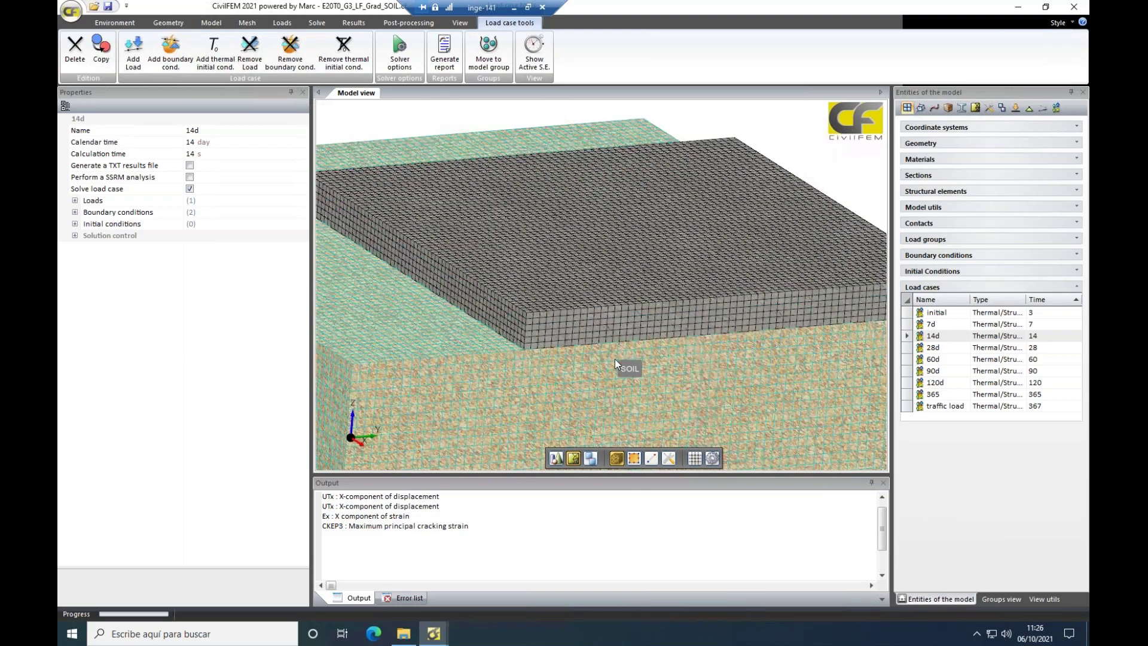
scroll(615, 358, "up", 1)
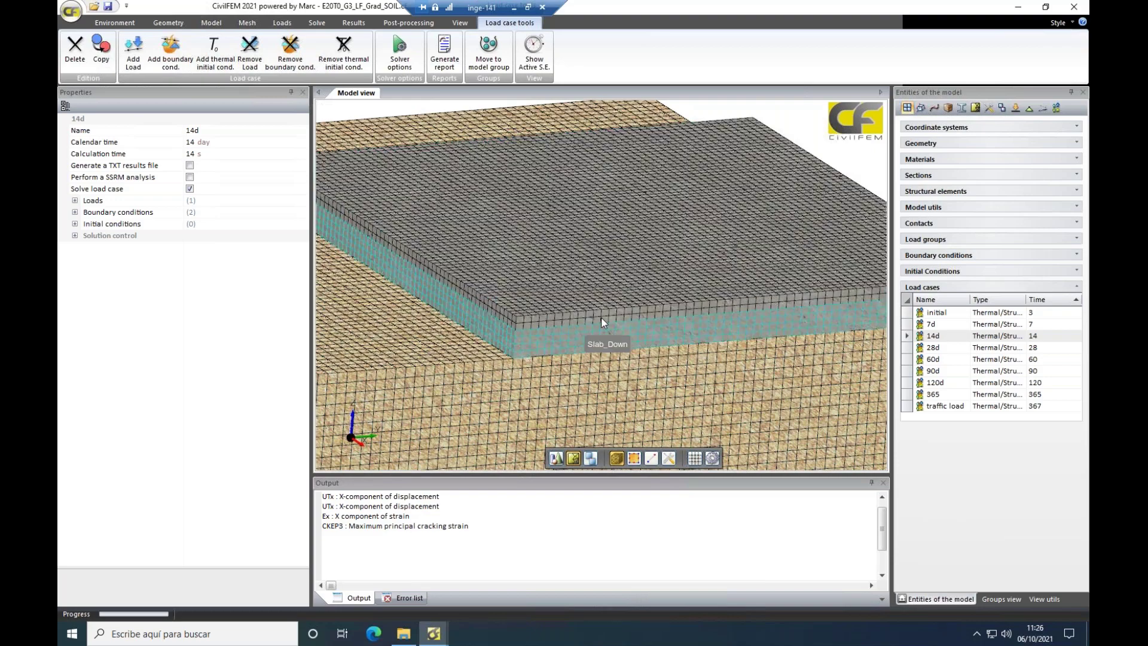
scroll(655, 380, "down", 3)
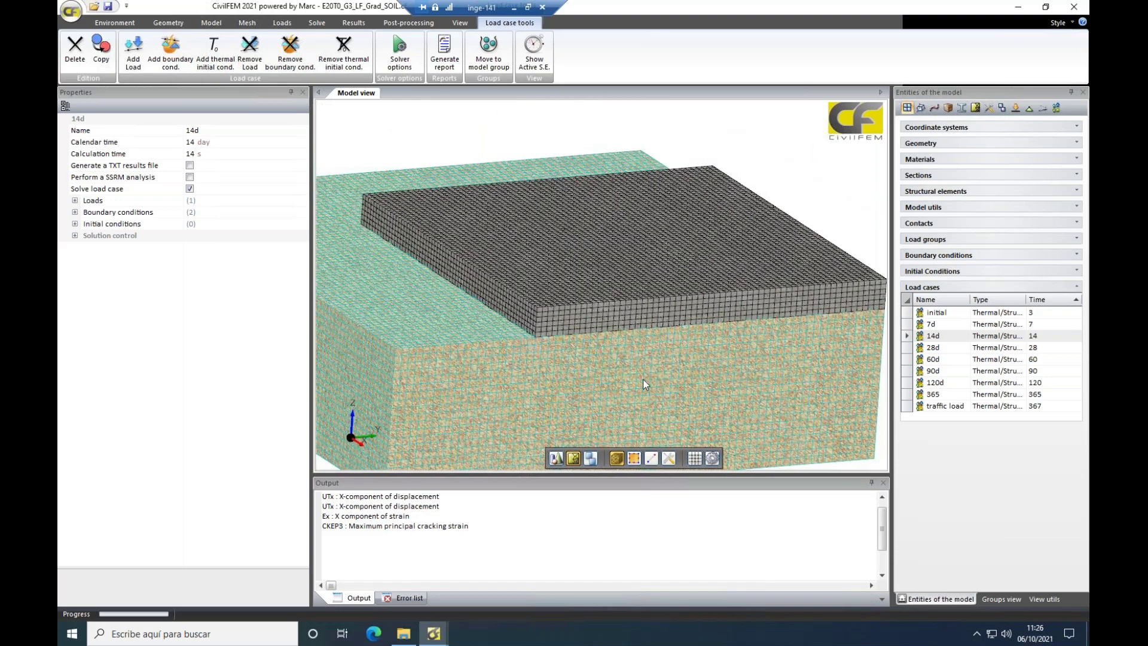
scroll(643, 379, "down", 2)
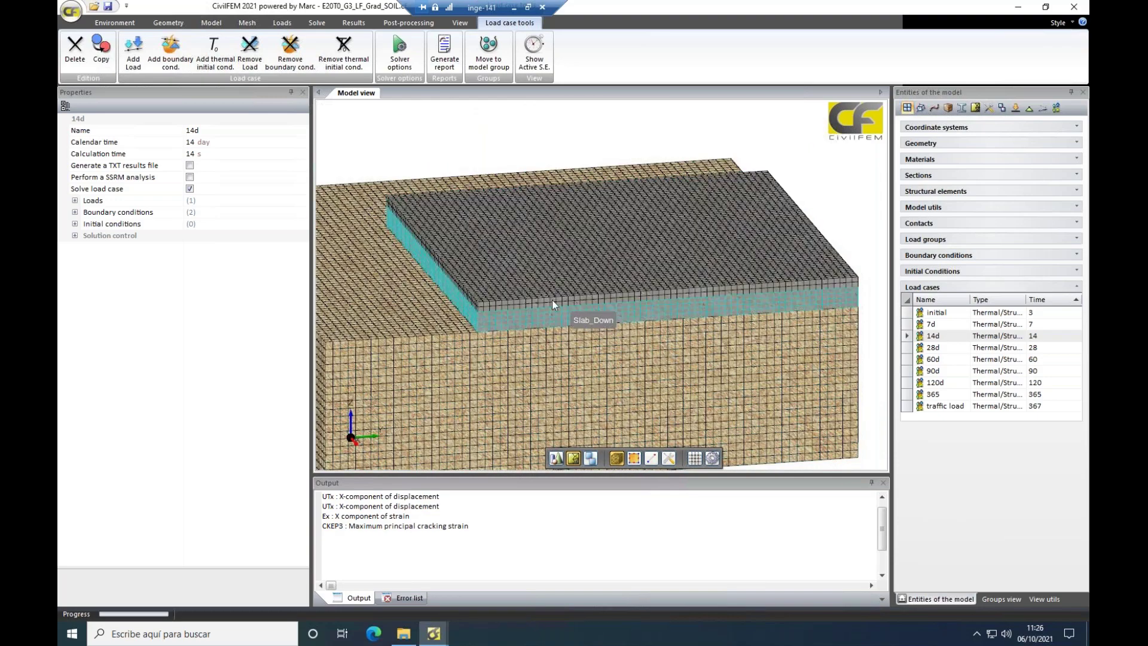
middle_click_drag(536, 322, 569, 238)
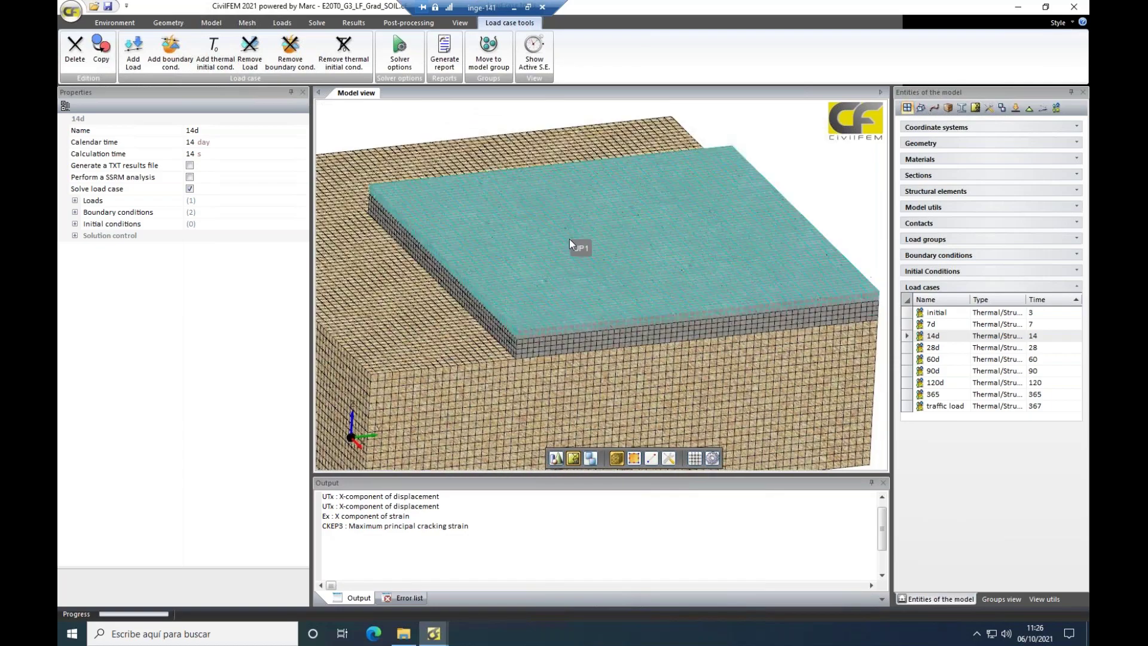
- Show the traffic load case's properties and plot the traffic load group on the mesh, inspecting the loaded patches on the slab
left_click(937, 408)
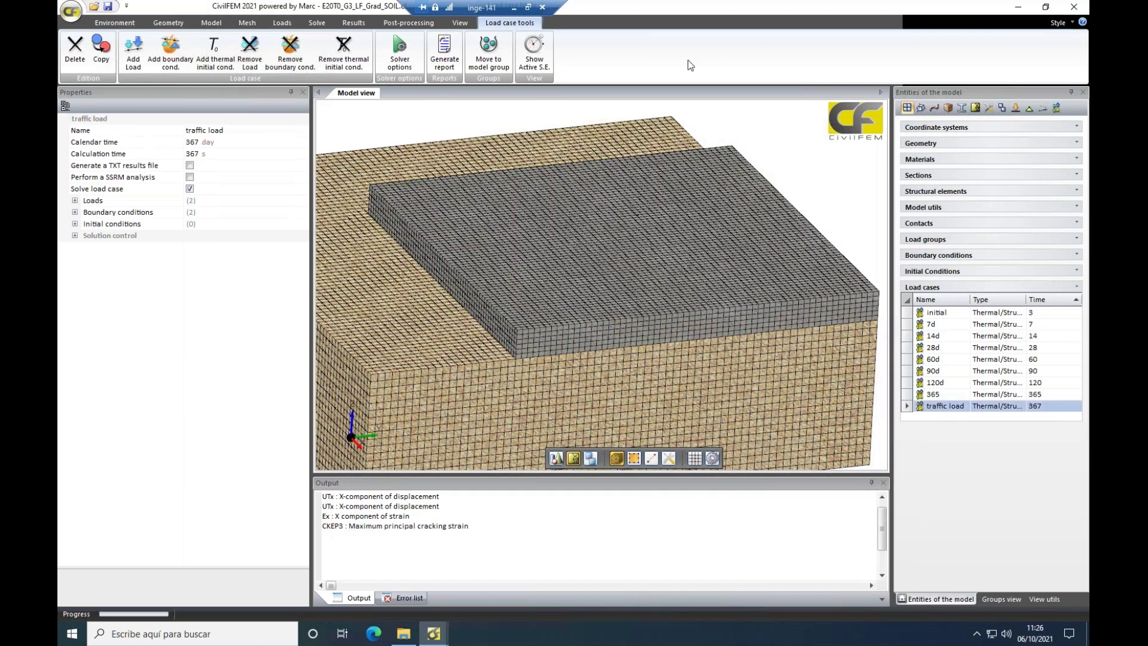
left_click(281, 23)
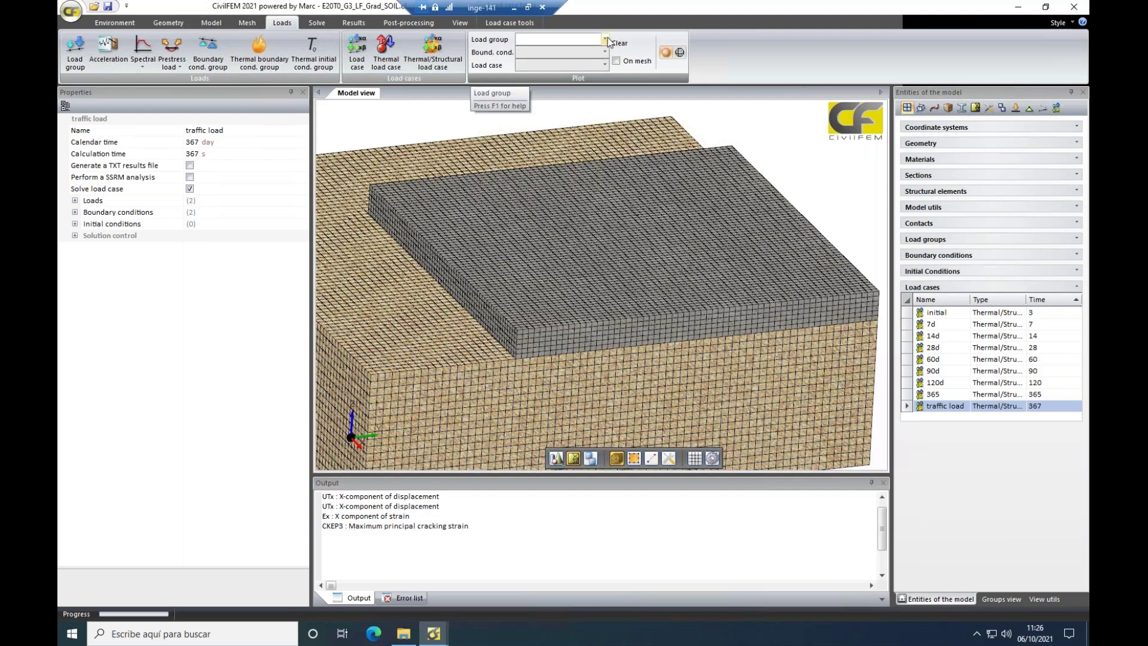
left_click(606, 39)
left_click(583, 73)
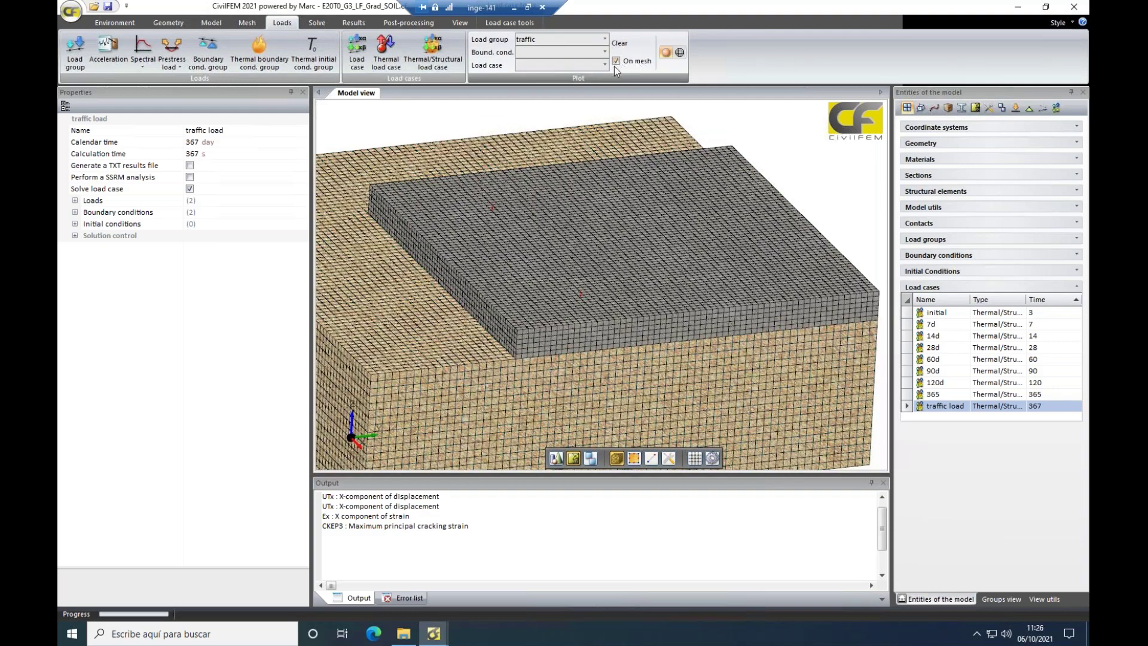
scroll(579, 344, "up", 5)
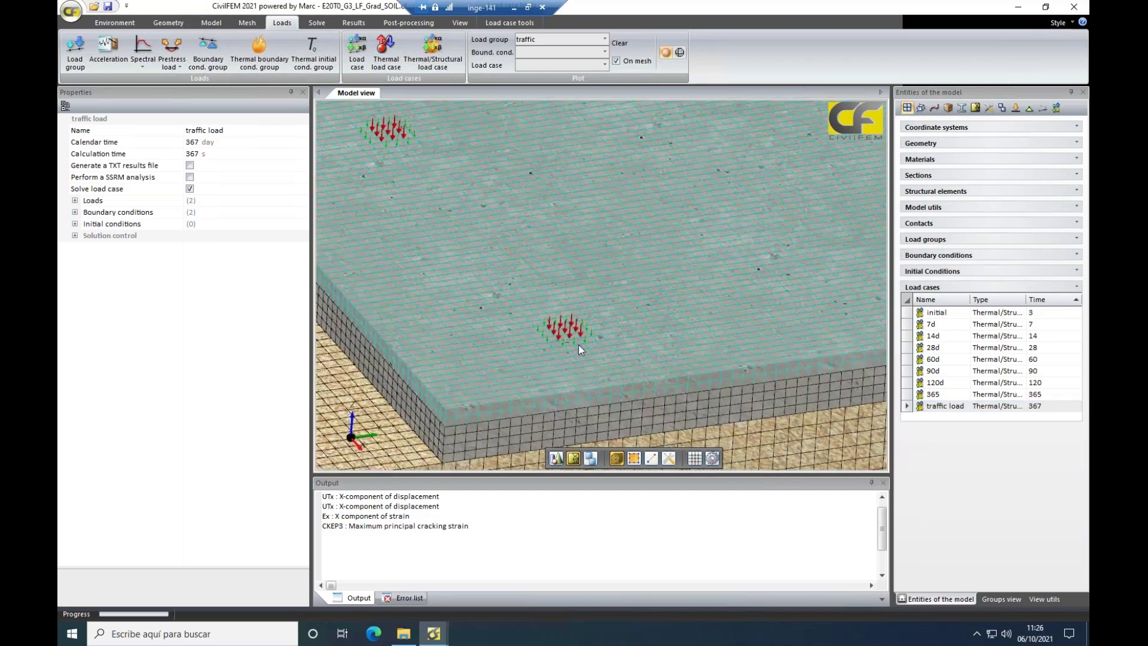
scroll(579, 345, "down", 3)
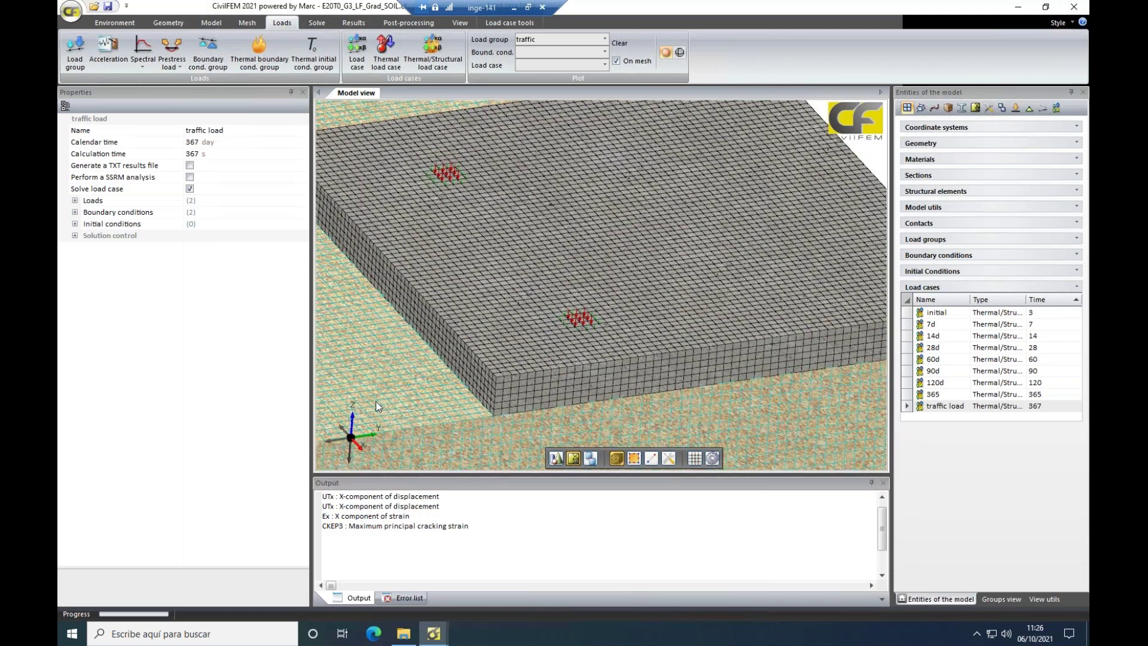
middle_click_drag(376, 402, 386, 419)
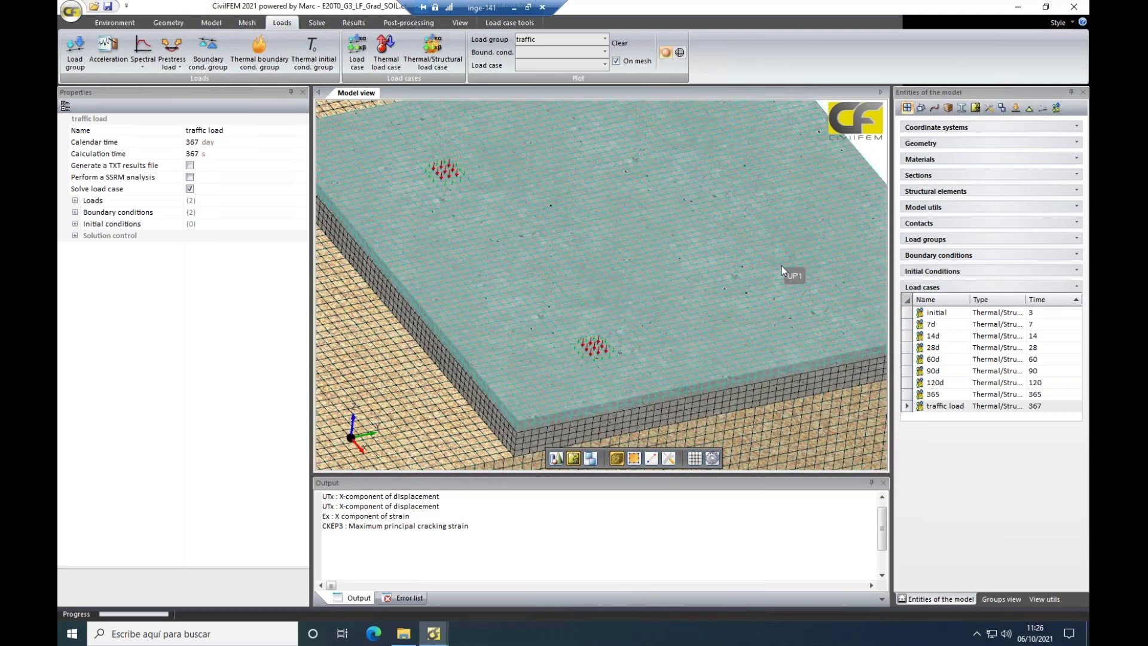
scroll(455, 269, "down", 1)
scroll(456, 269, "down", 2)
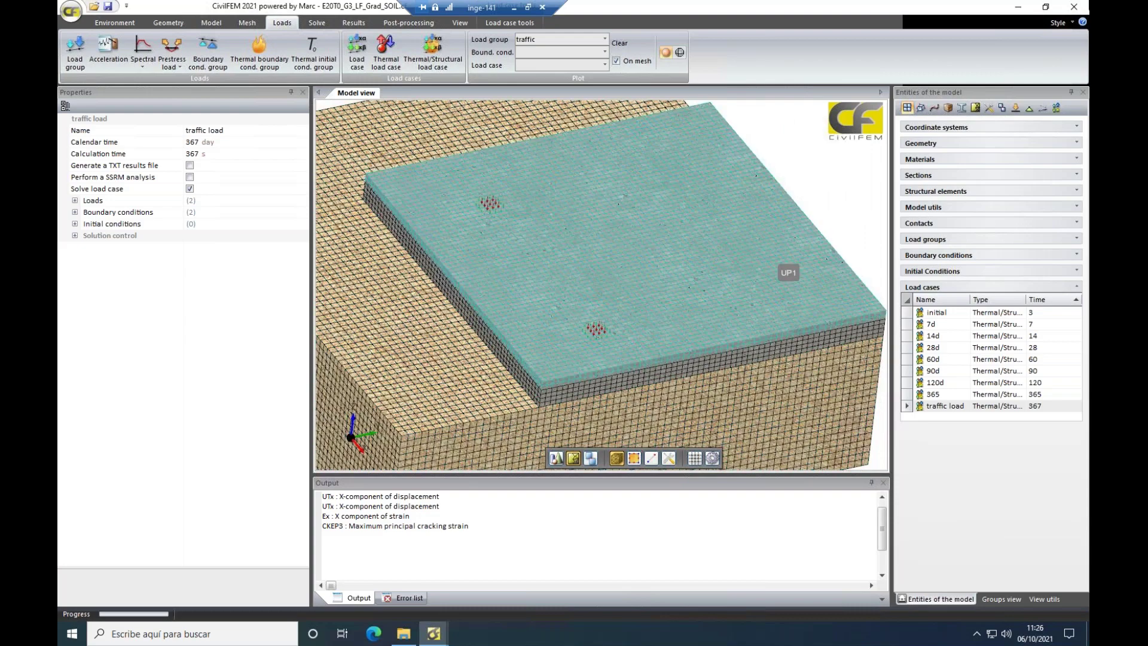
- Review the cracking properties and softening modulus curve of the C30/37 concrete, closing the table without keeping changes
left_click(969, 159)
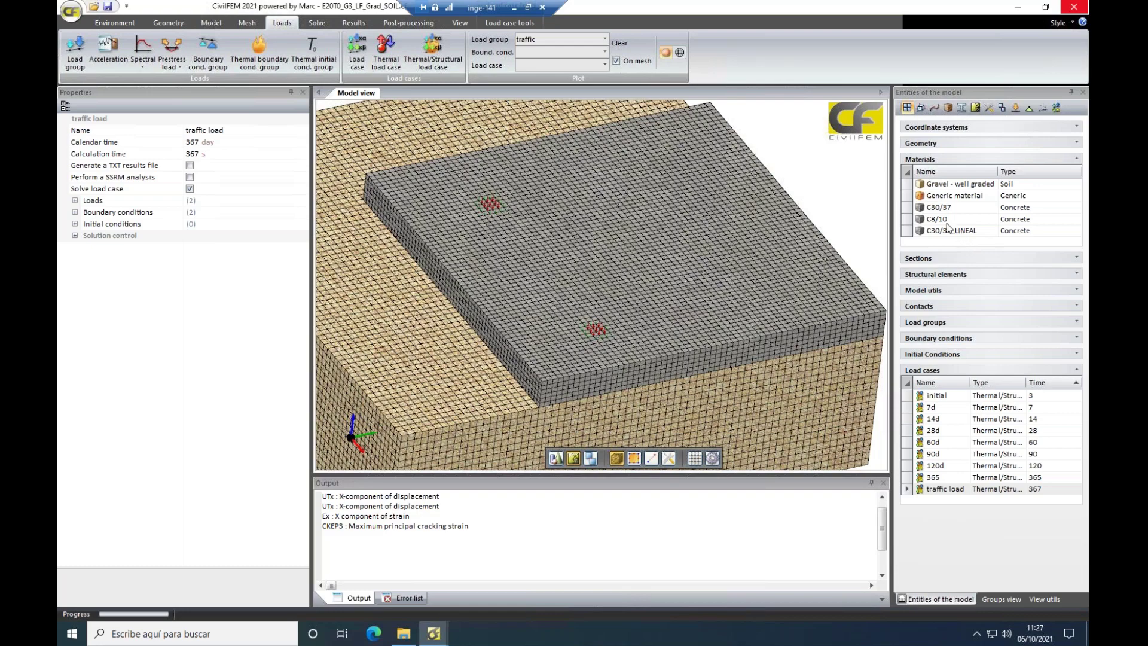
left_click(910, 208)
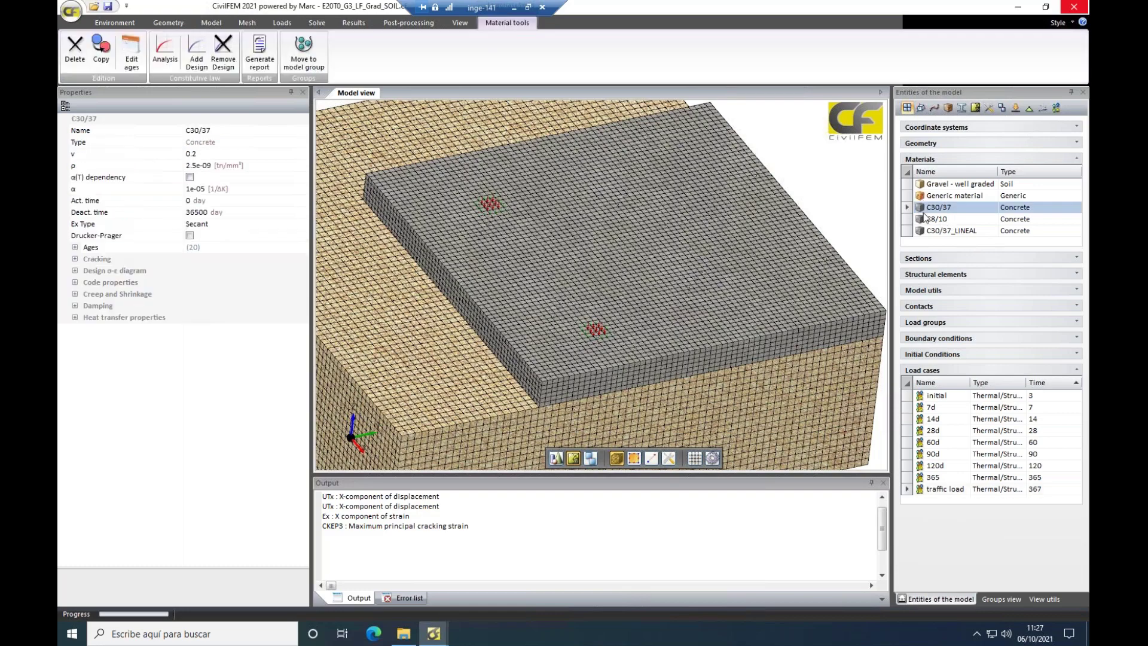
left_click(74, 259)
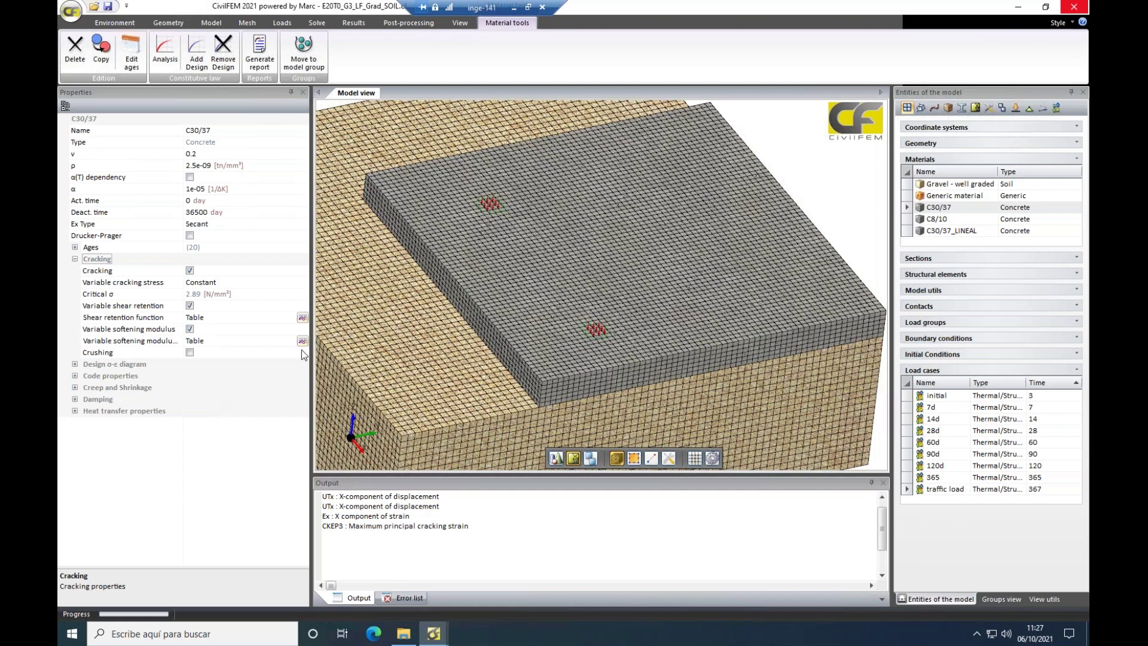
left_click(302, 341)
left_click(777, 403)
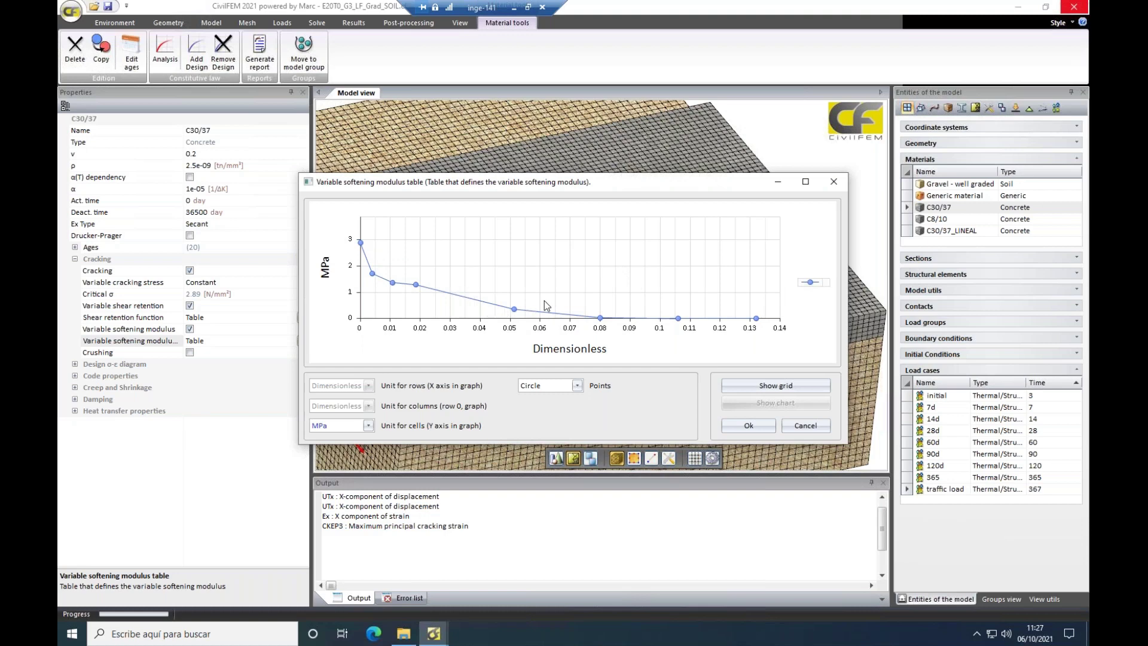
left_click(833, 181)
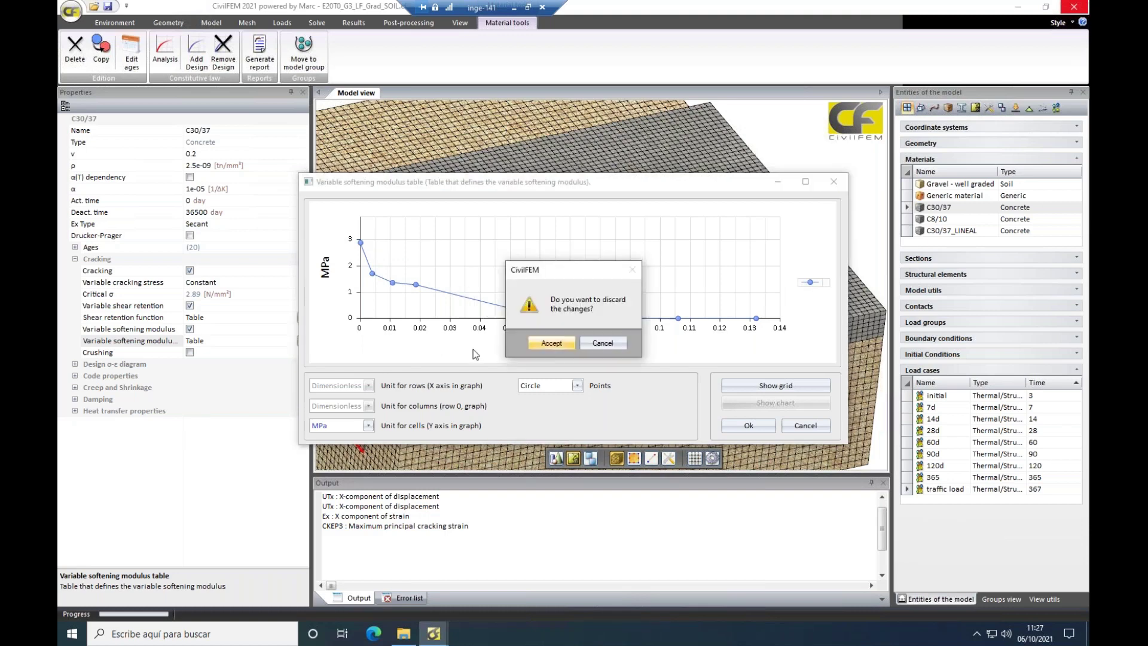
left_click(551, 343)
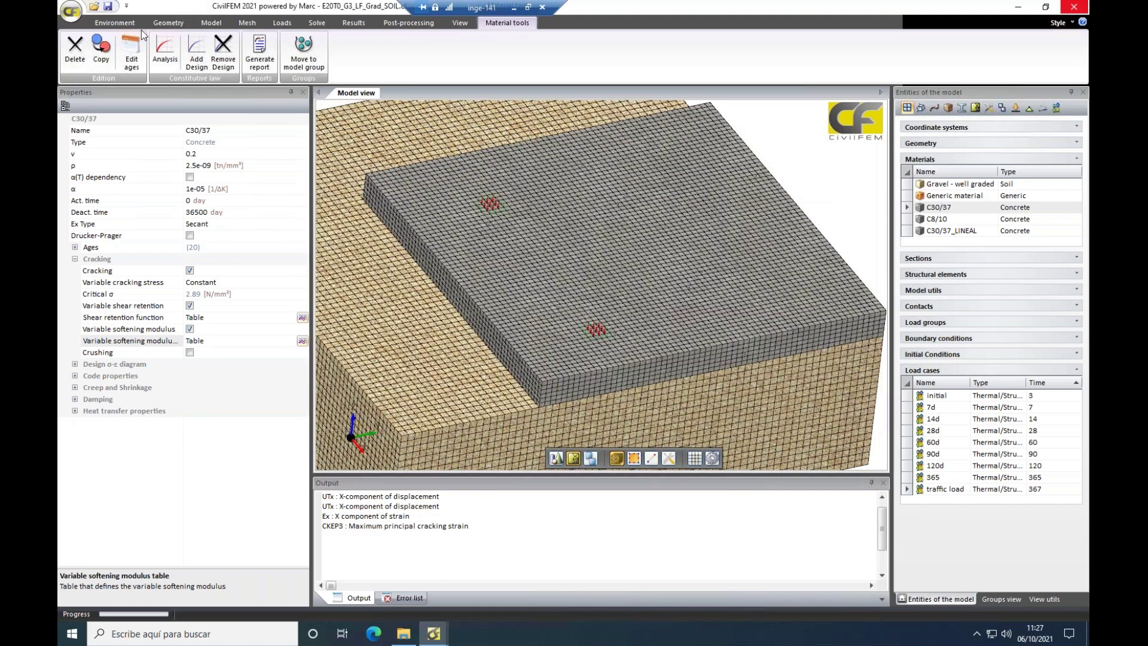
- Plot the Z component of displacement for the initial_1.rcf results file and view the model from the side
middle_click_drag(593, 410, 568, 361)
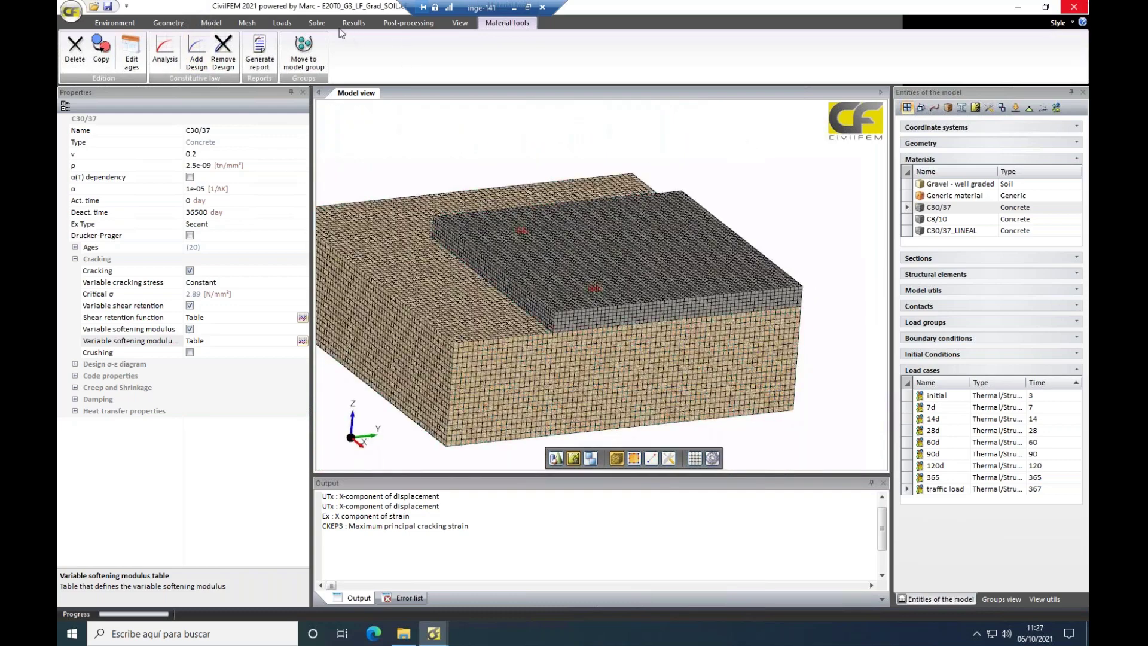
left_click(354, 24)
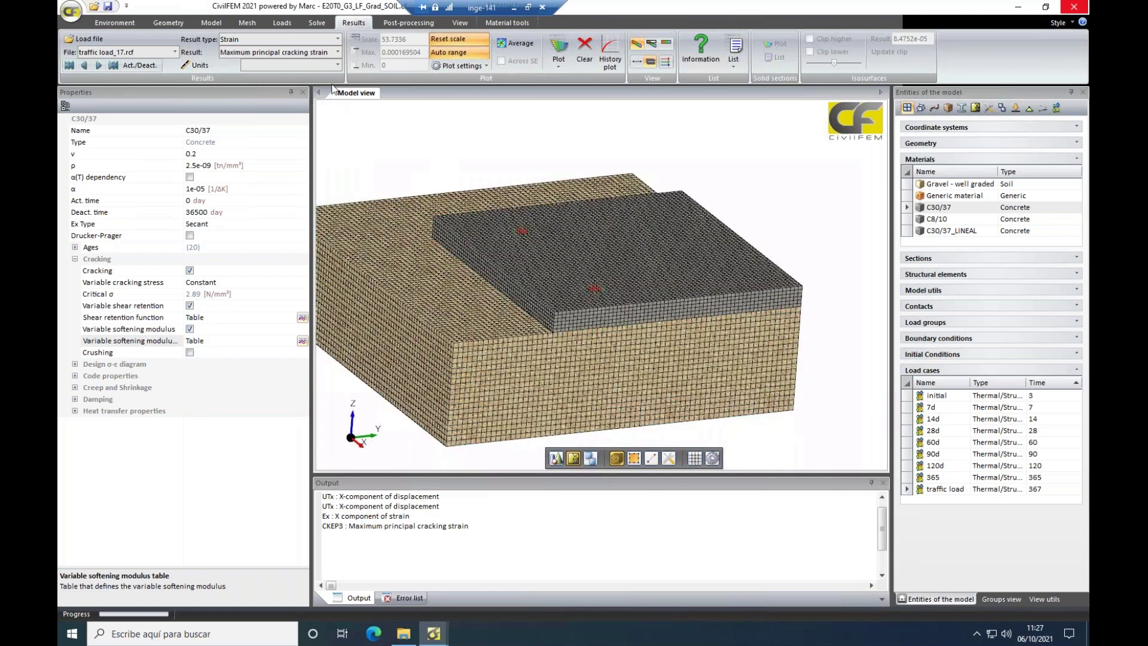
left_click(337, 39)
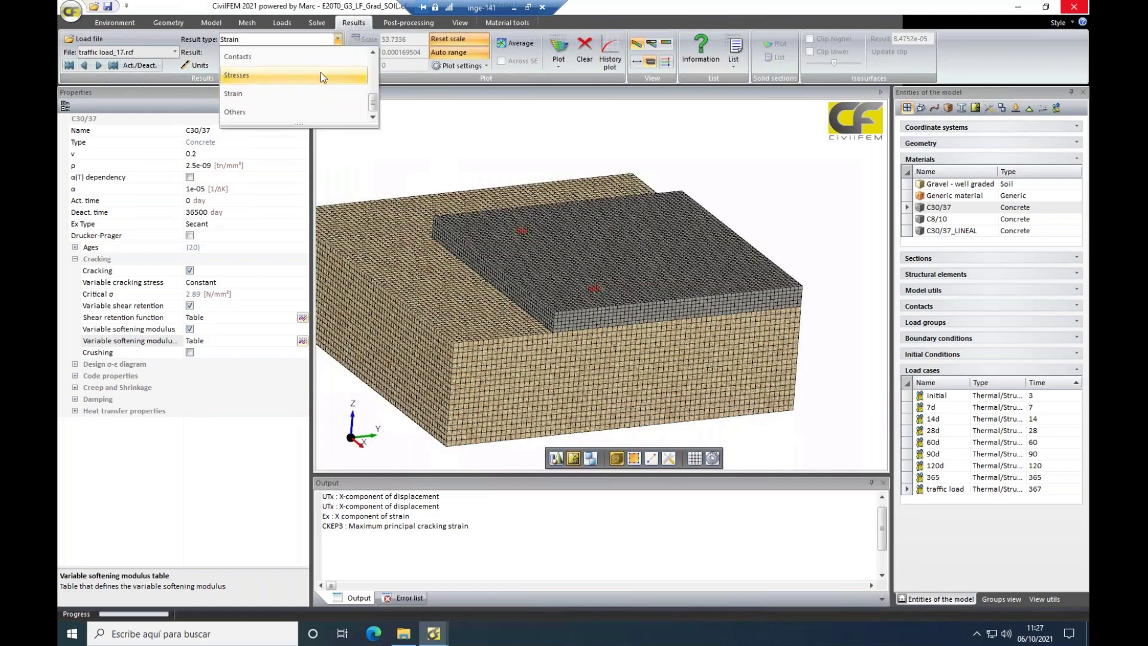
left_click(296, 57)
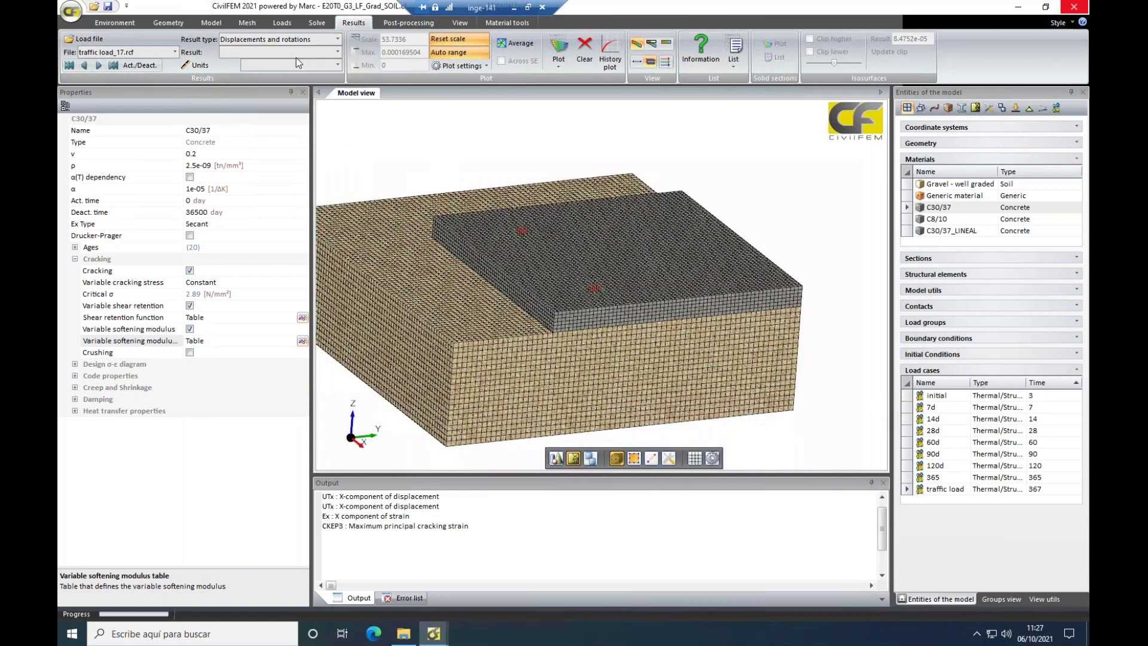
left_click(338, 53)
left_click(320, 106)
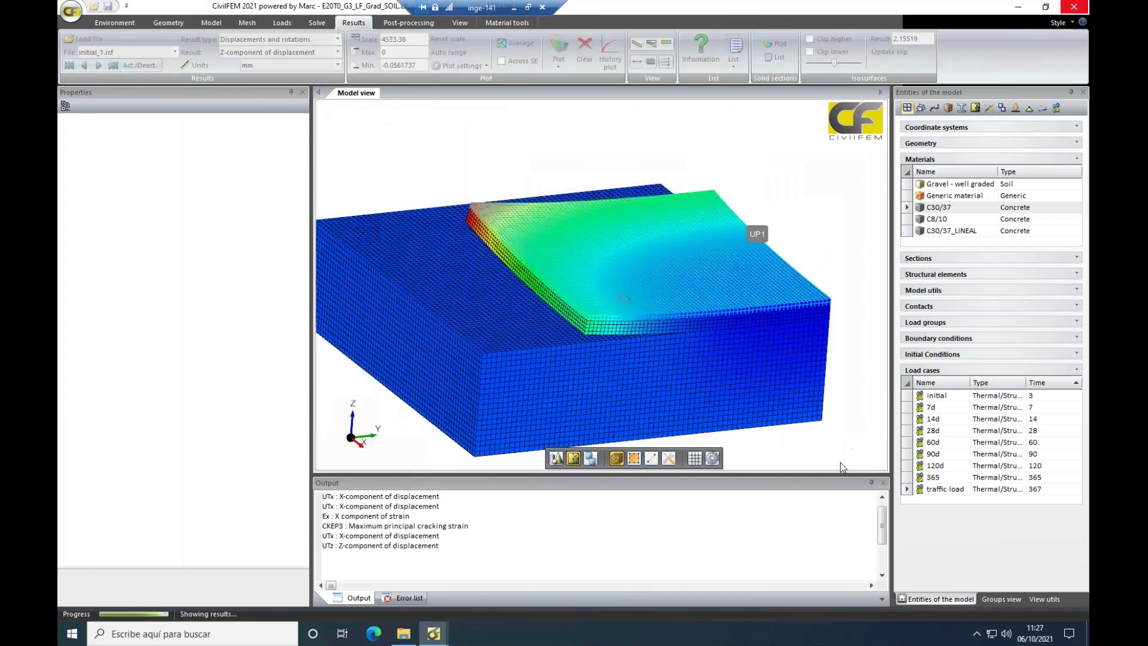
middle_click_drag(752, 450, 722, 429)
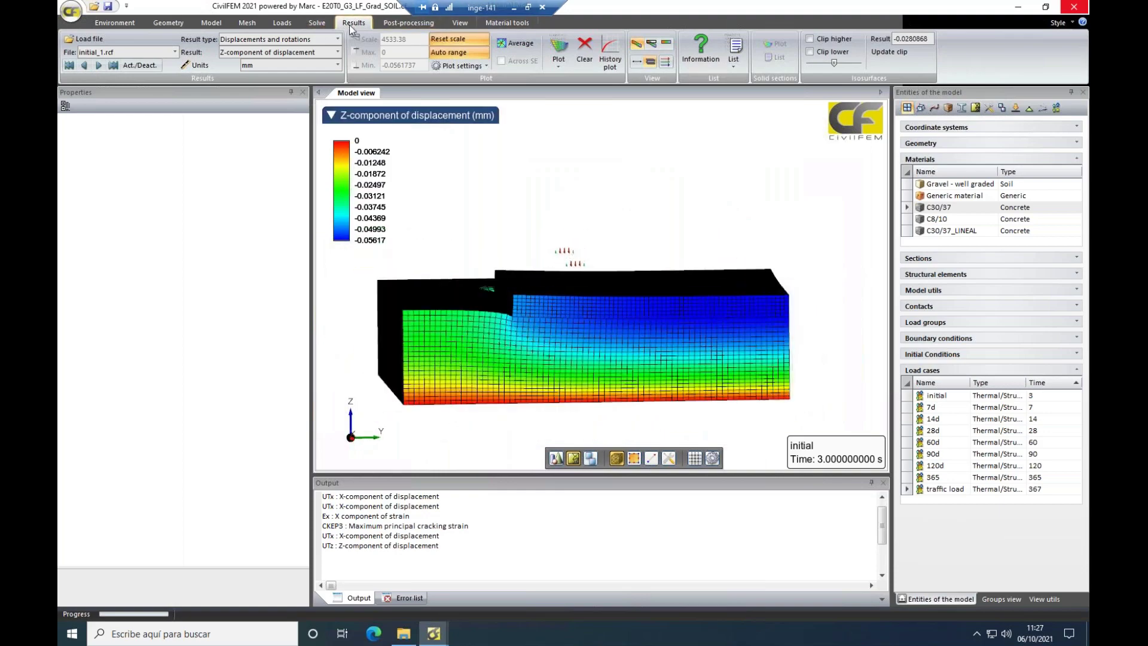
- Clear the traffic load symbols from the displacement plot and inspect the deformed slab and soil in an angled view
left_click(282, 22)
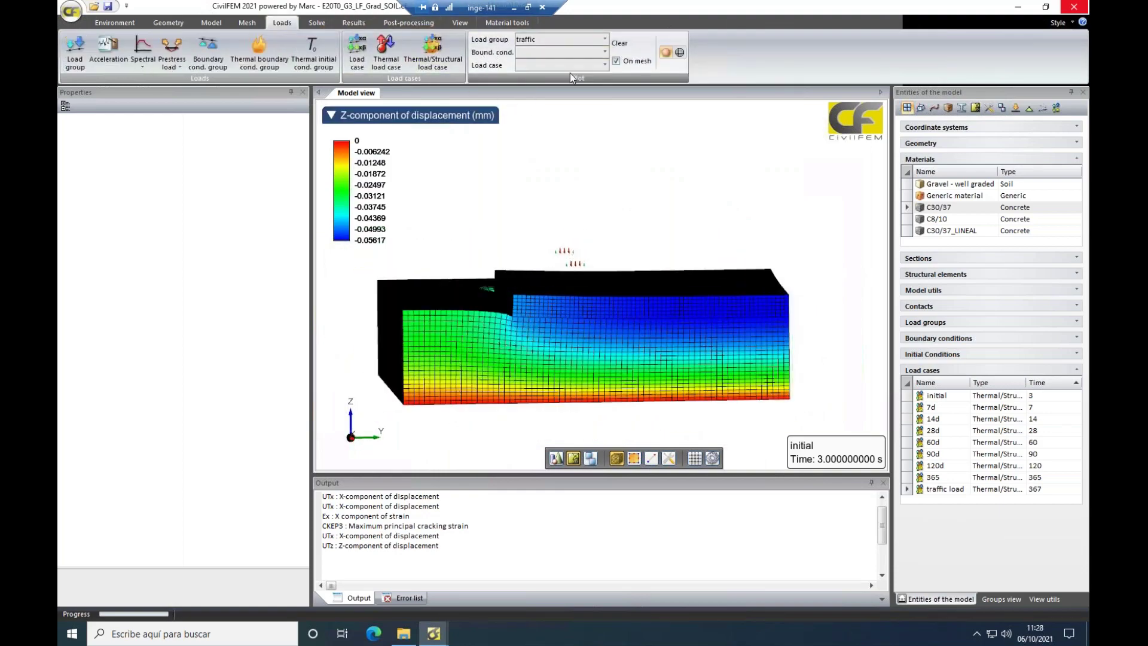
left_click(627, 50)
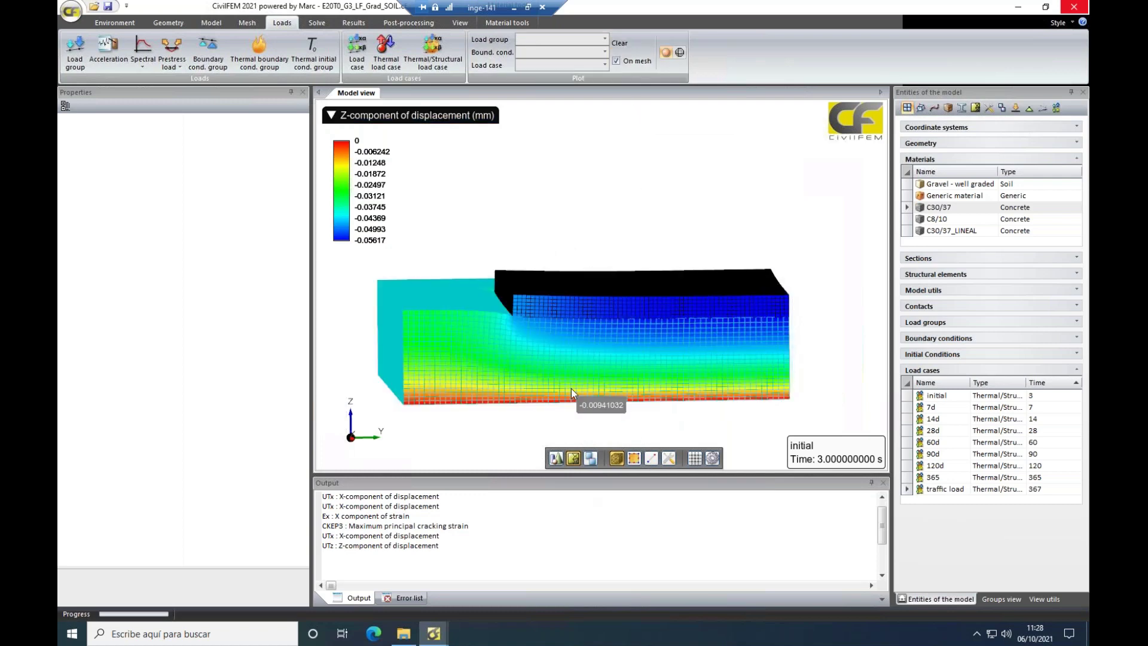
mouse_move(569, 379)
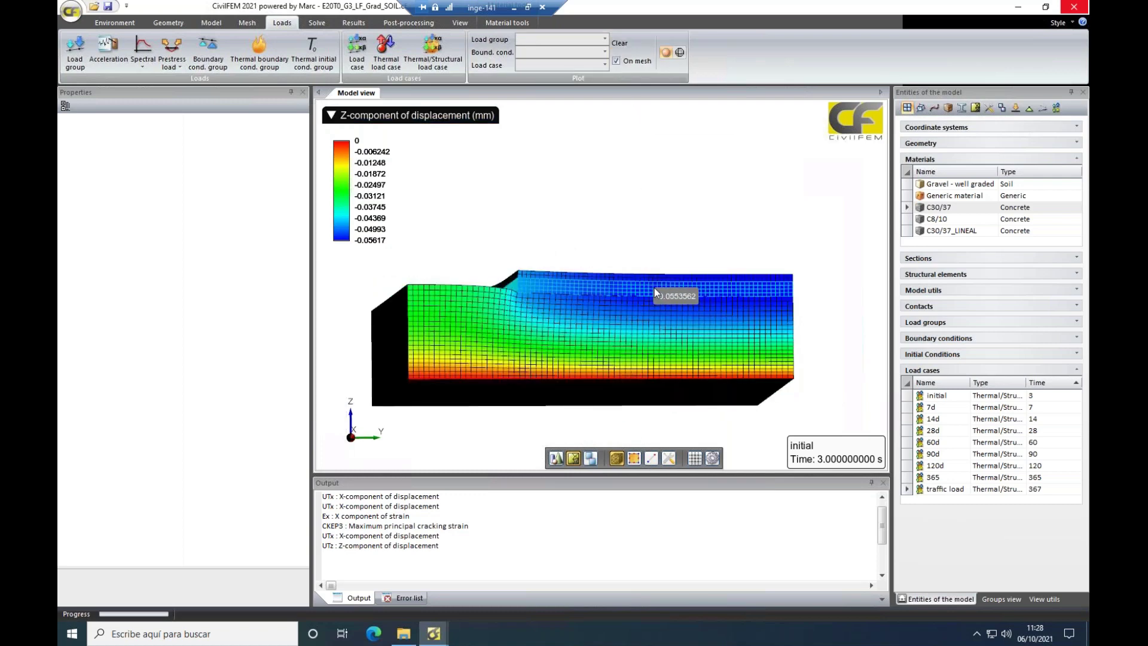
middle_click_drag(656, 305, 501, 304)
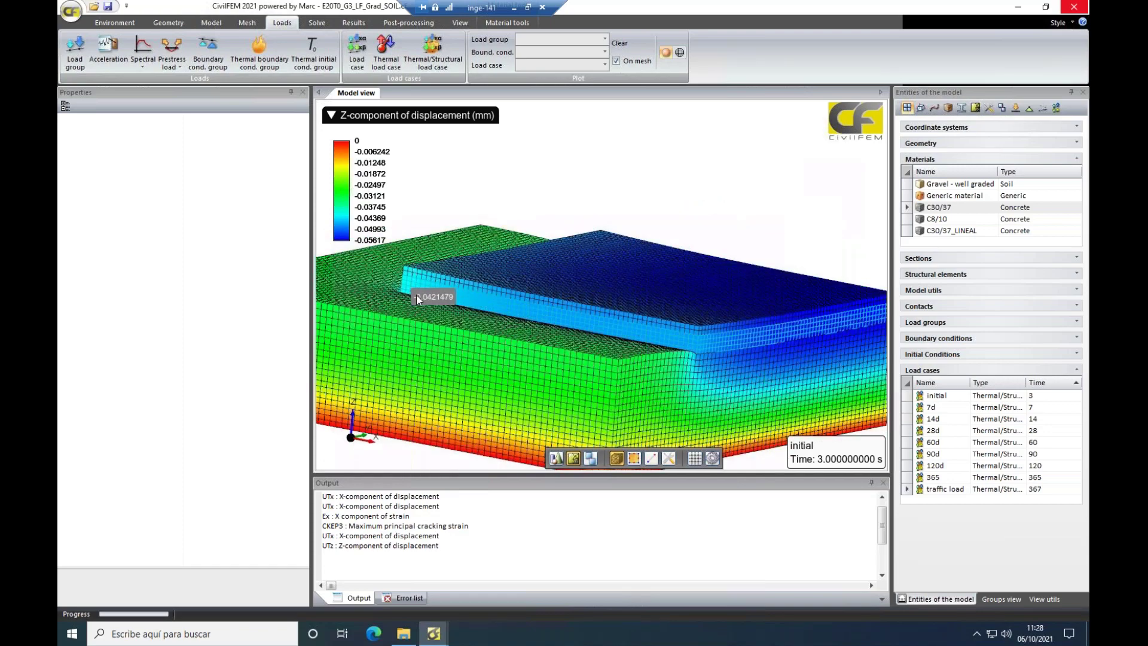
- Advance the Z displacement plot to the 7d_2.rcf results and examine the deformed slab's corner over the soil
middle_click_drag(416, 296, 400, 302)
scroll(436, 329, "down", 2)
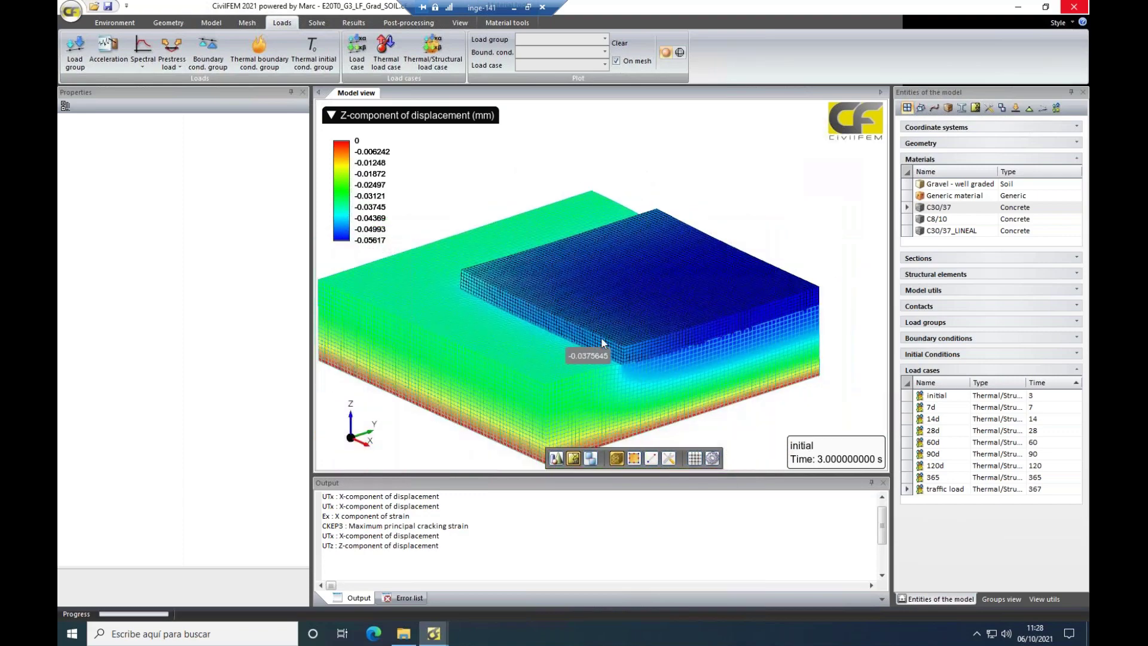
scroll(616, 352, "down", 1)
middle_click_drag(632, 366, 631, 347)
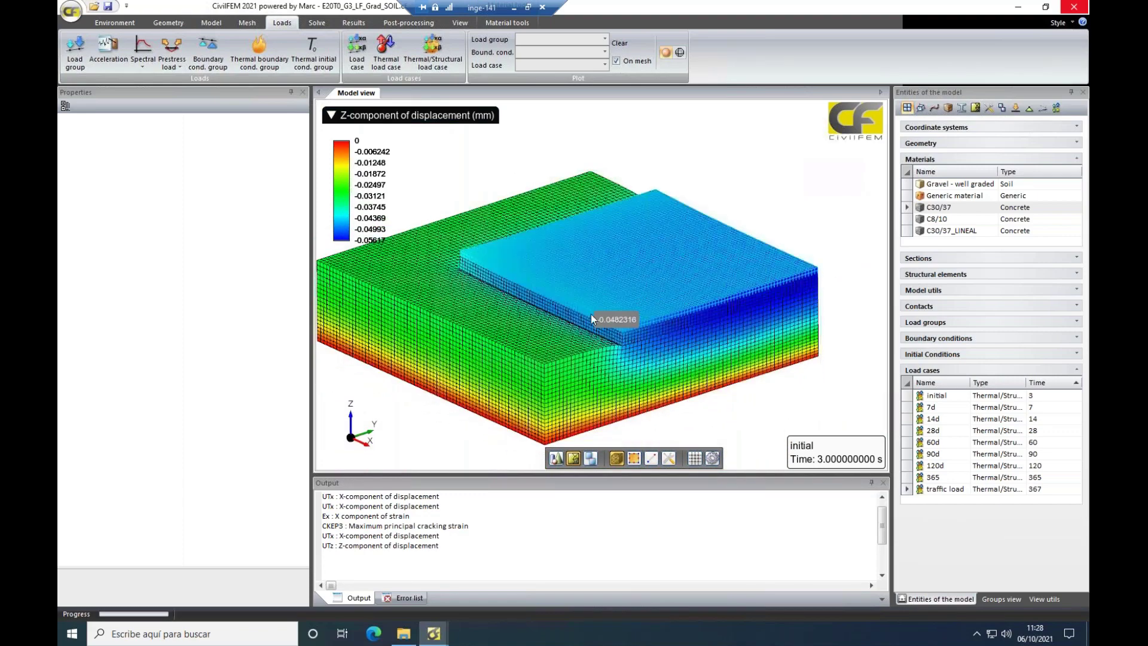
left_click(353, 22)
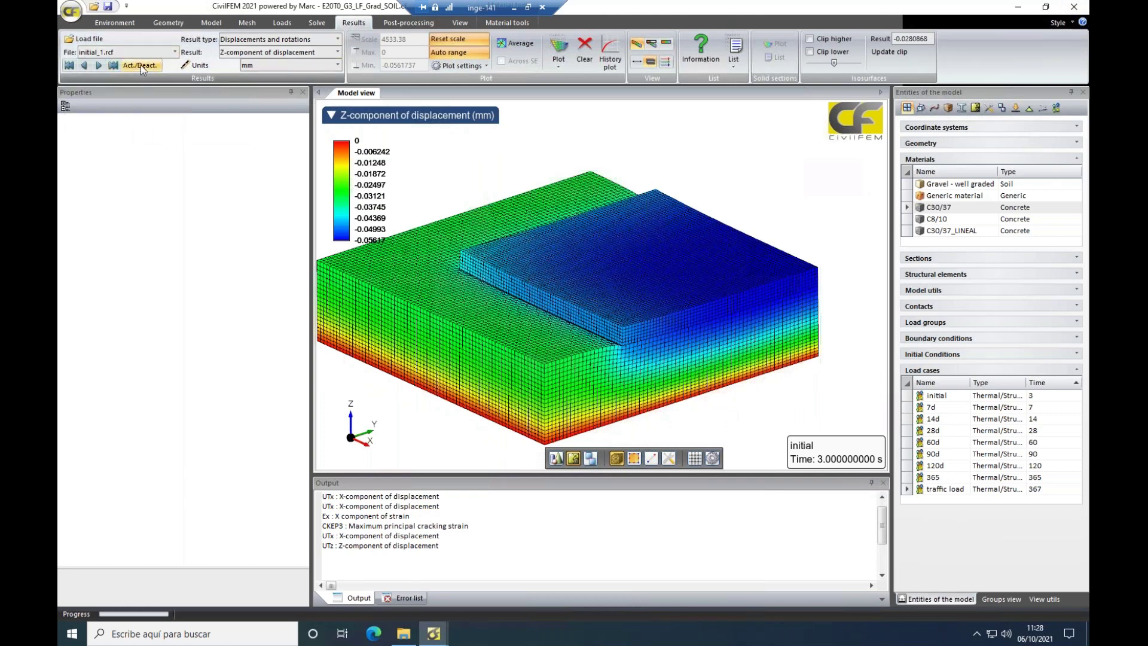
left_click(98, 66)
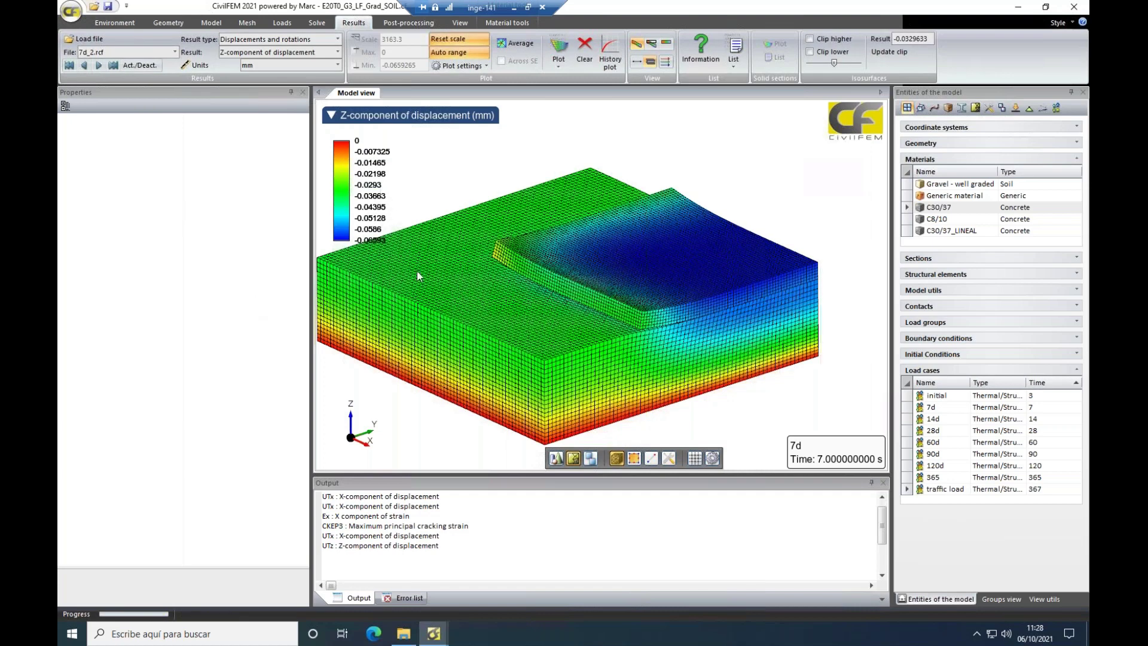
middle_click_drag(433, 347, 529, 343)
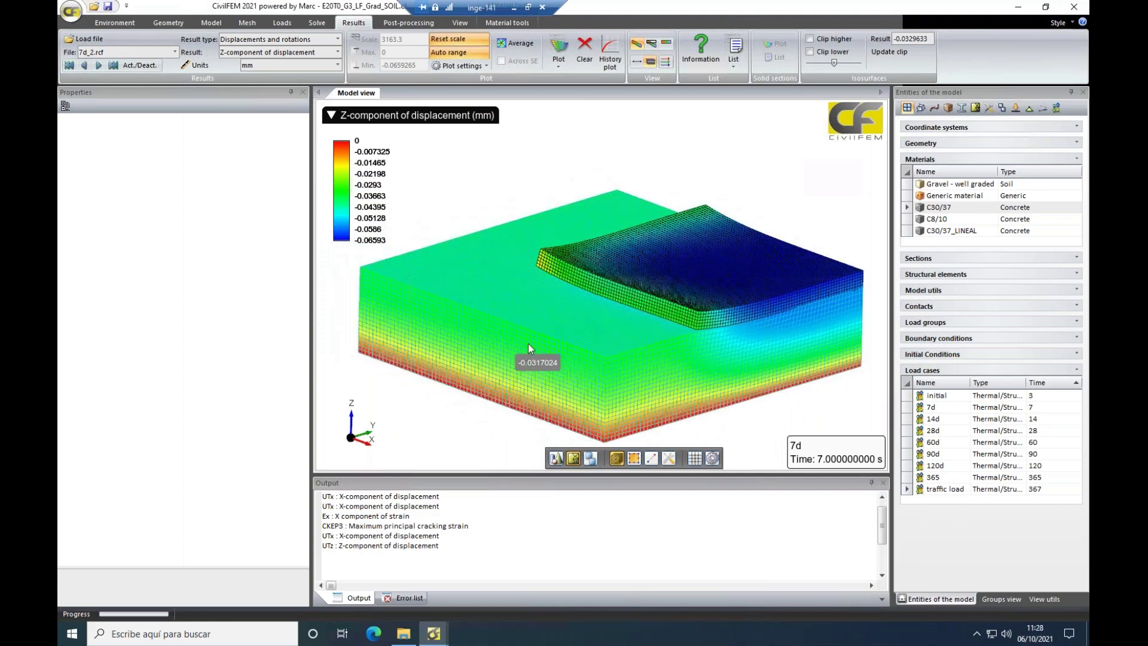
scroll(565, 330, "up", 5)
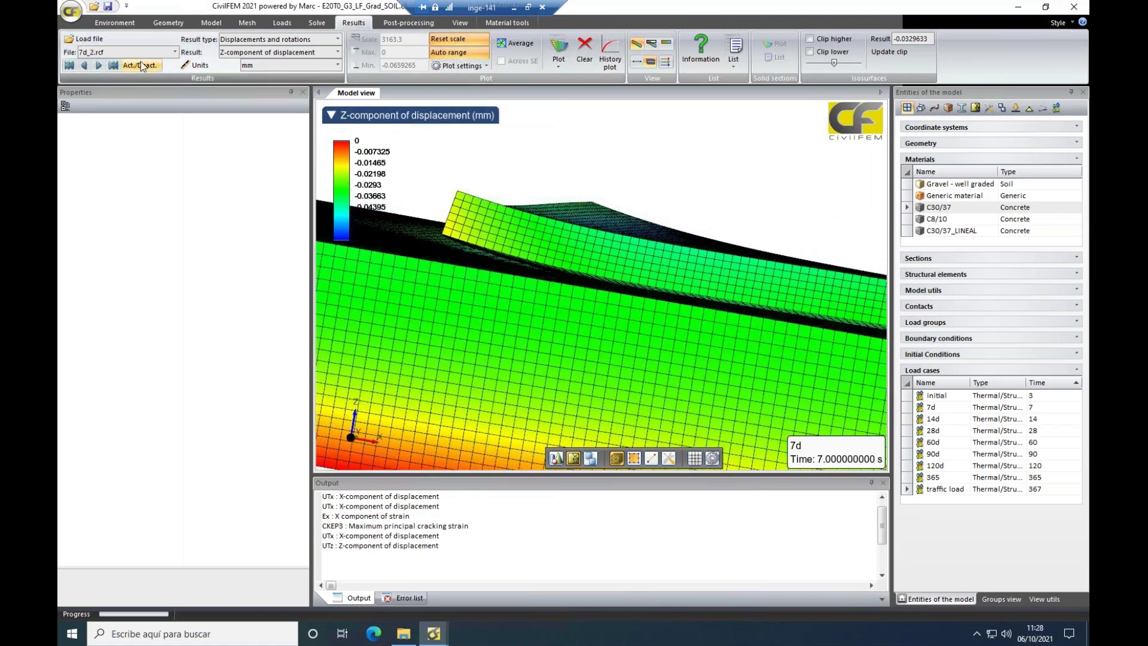
- Load the 365_8.rcf results and examine the slab's corner and top surface in the Z displacement plot
left_click(174, 53)
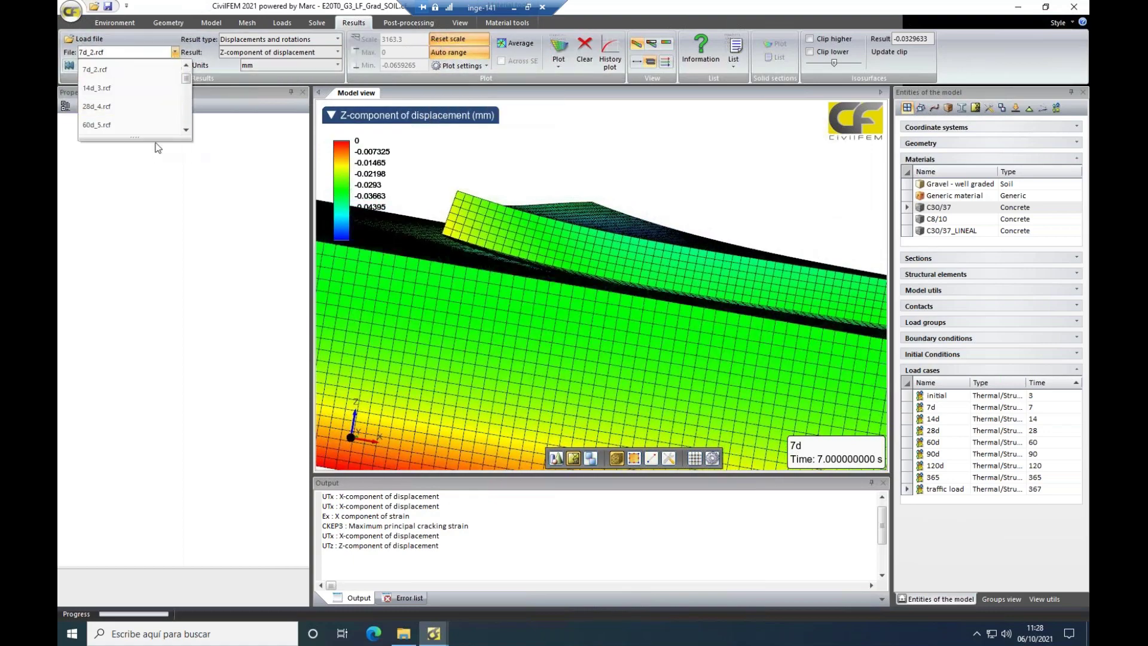
left_click(131, 106)
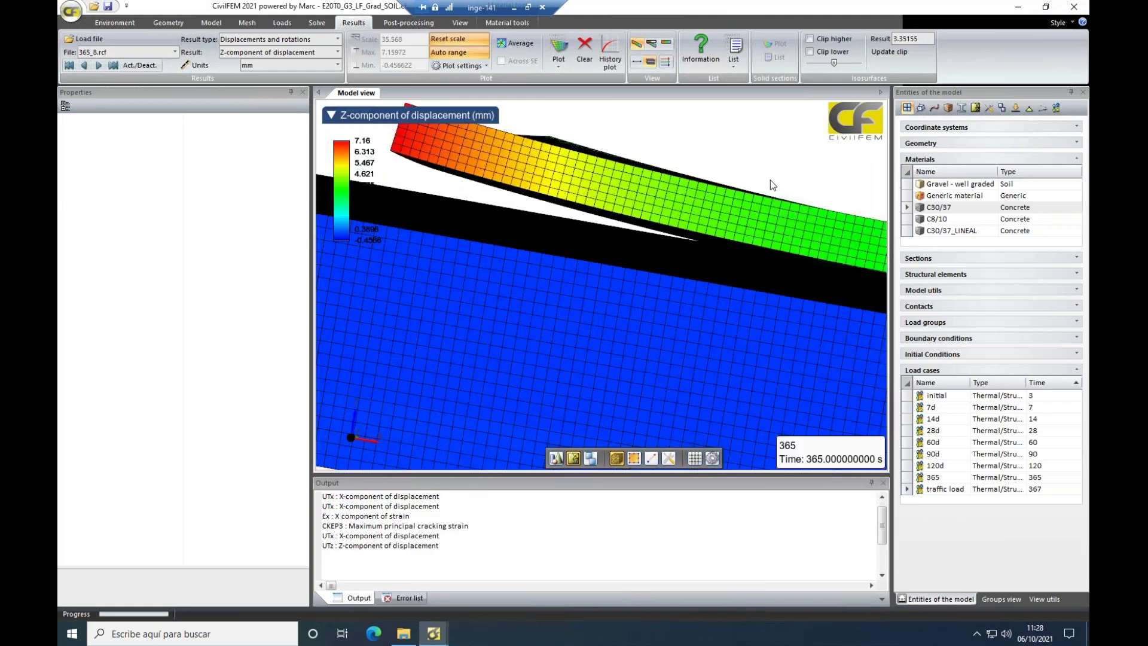
scroll(762, 200, "up", 2)
left_click_drag(760, 202, 541, 335)
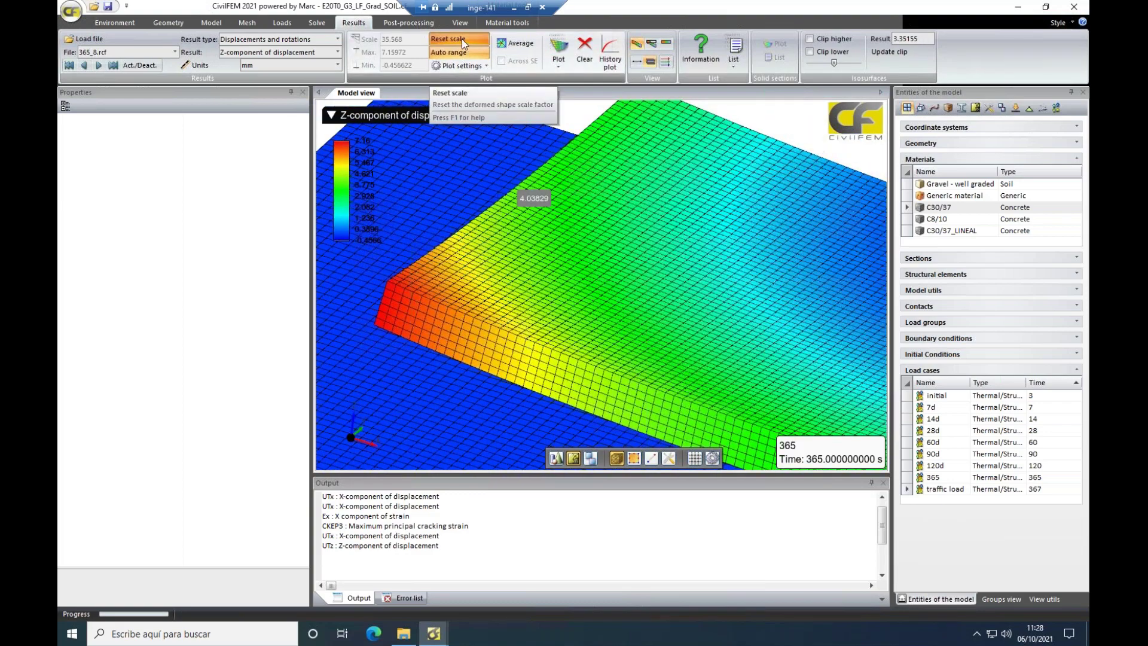
- Turn off the automatic scale reset and auto range, and return the displacement plot to the initial_1.rcf results
left_click(461, 38)
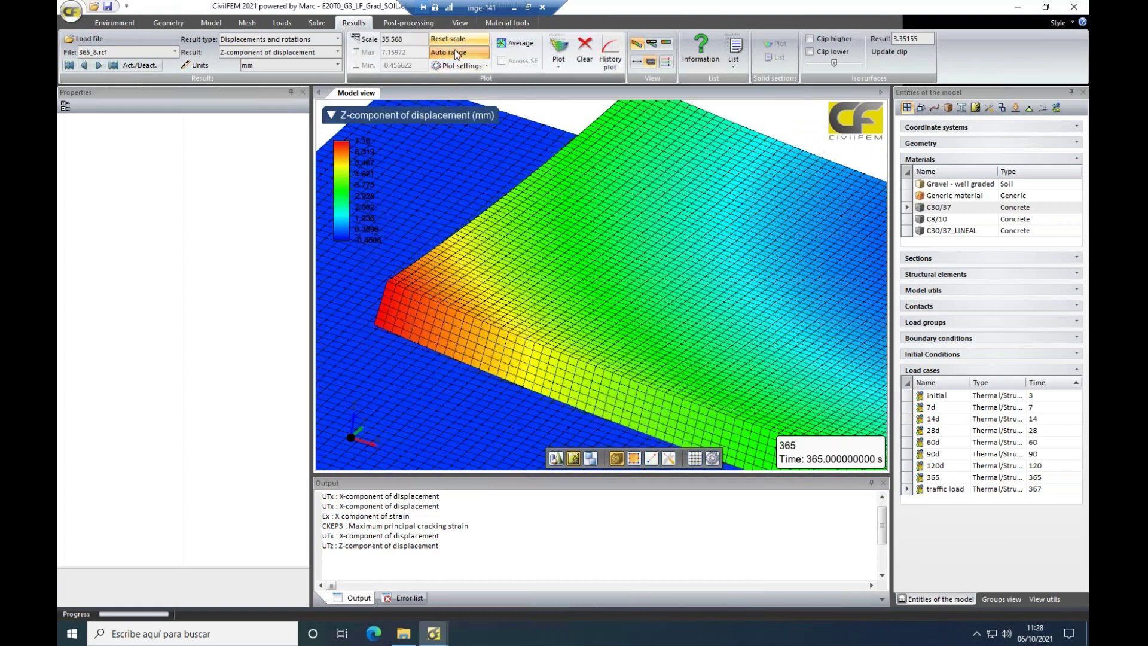
left_click(454, 66)
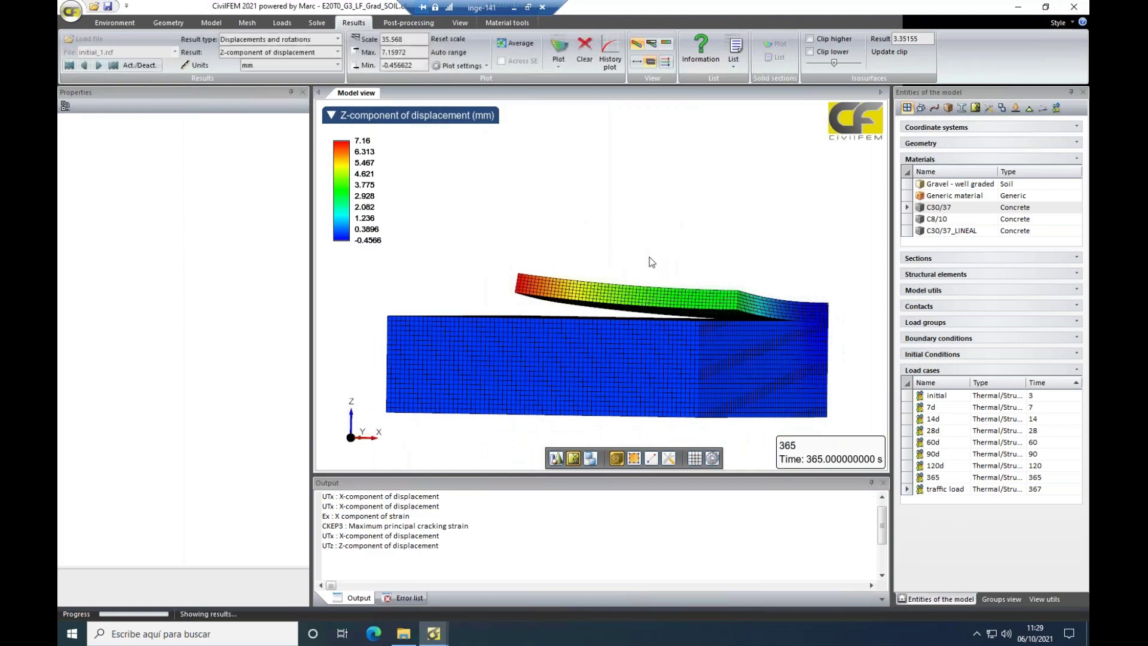
middle_click_drag(704, 237, 669, 275)
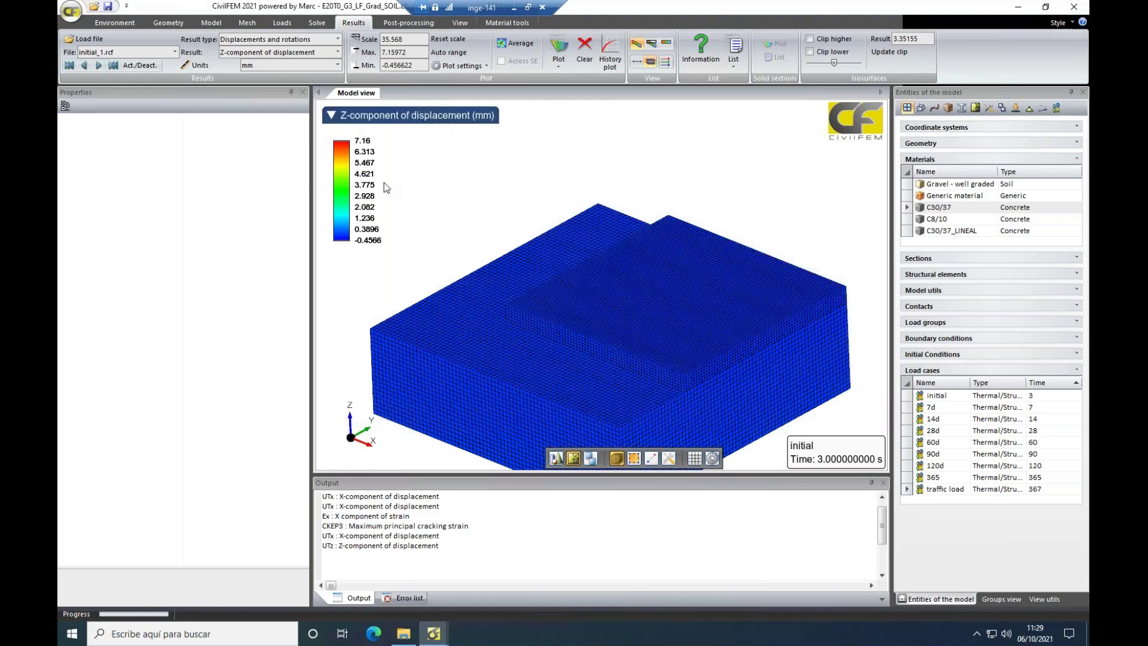
scroll(480, 214, "up", 1)
scroll(474, 207, "up", 1)
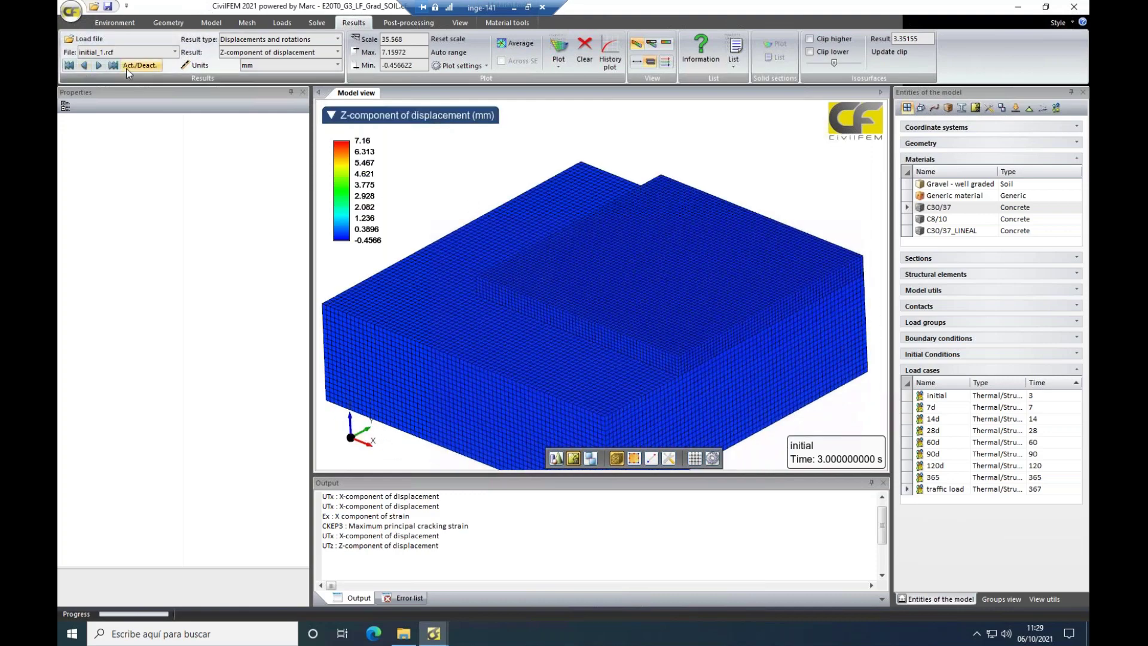
- Step the displacement plot through the 7d_2.rcf and 14d_3.rcf results, examining the slab's corner
left_click(97, 65)
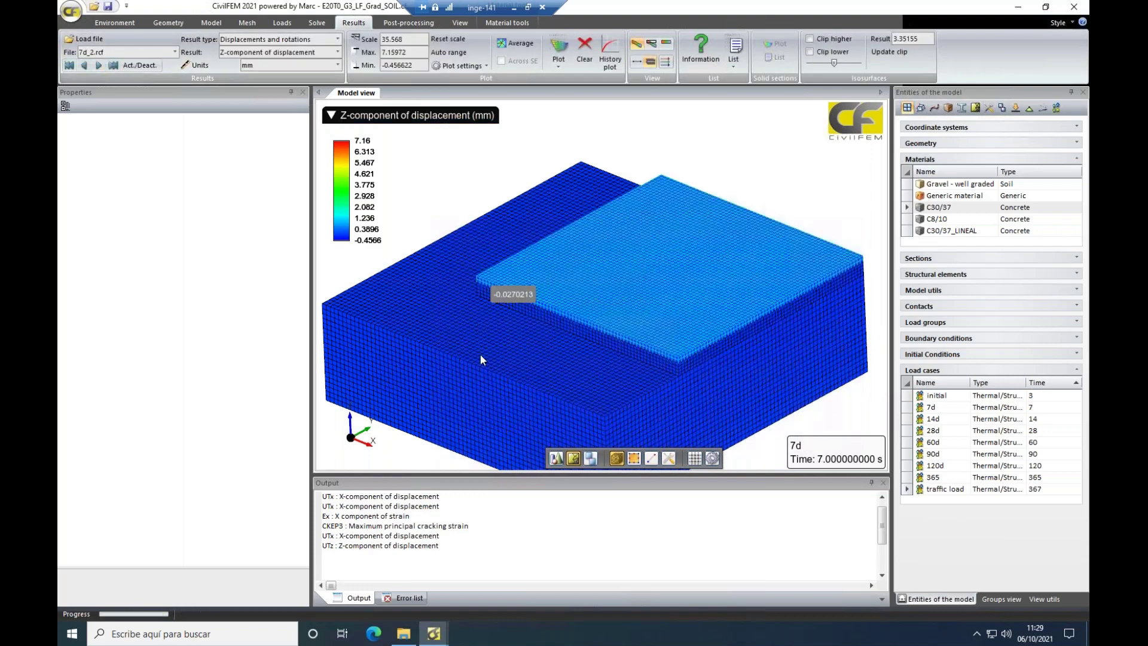
scroll(543, 353, "up", 3)
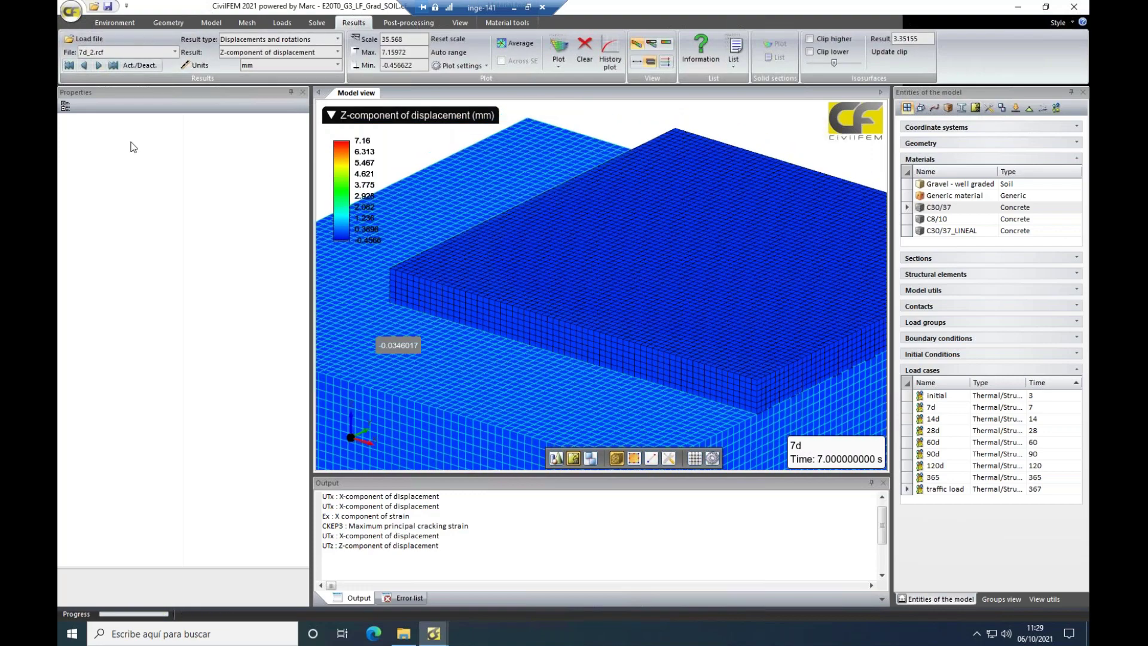
left_click(98, 65)
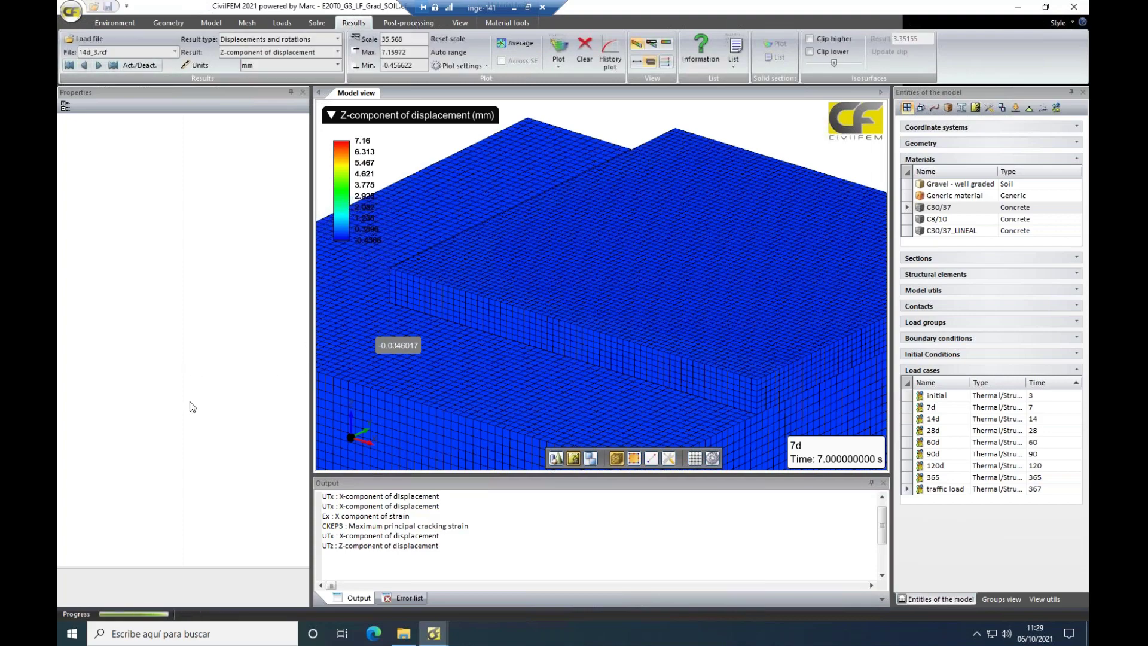
middle_click_drag(499, 397, 576, 372)
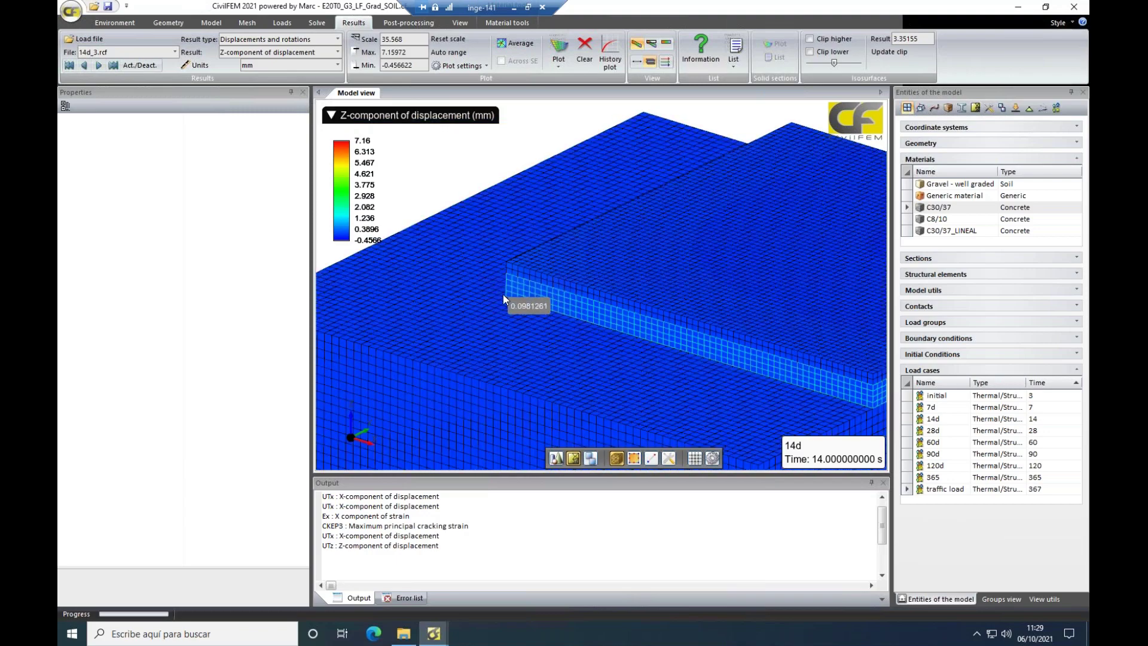
- Step through the 28d_4.rcf and 60d_5.rcf results and examine the slab's corner uplift from side and angled views
left_click(99, 64)
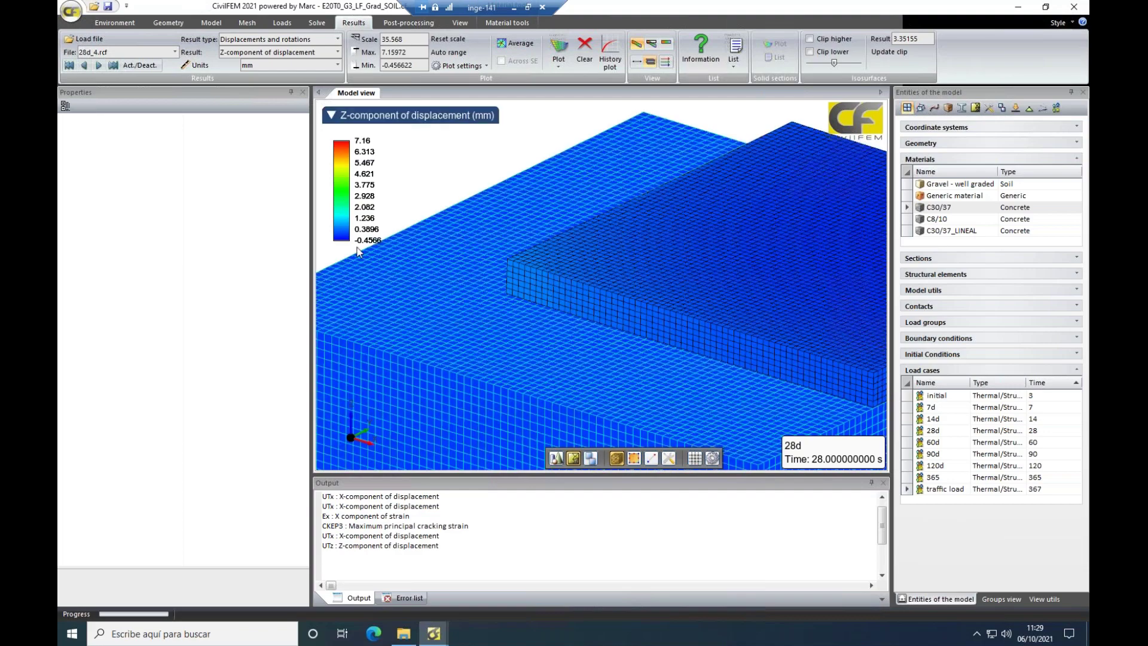
left_click(98, 66)
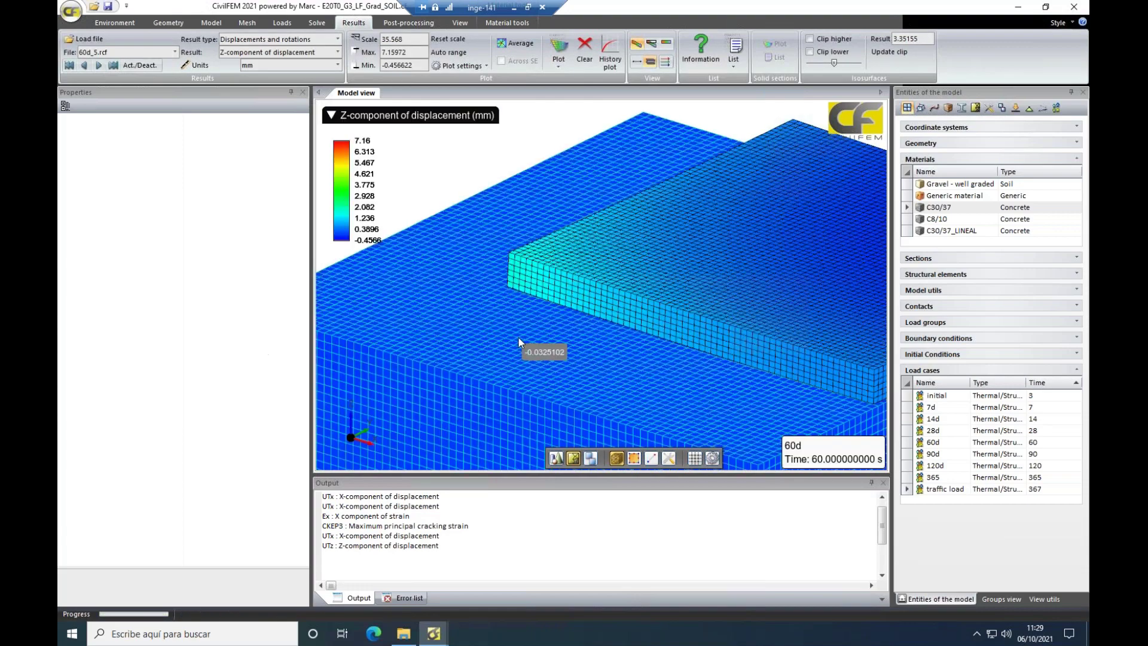
middle_click_drag(516, 329, 458, 306)
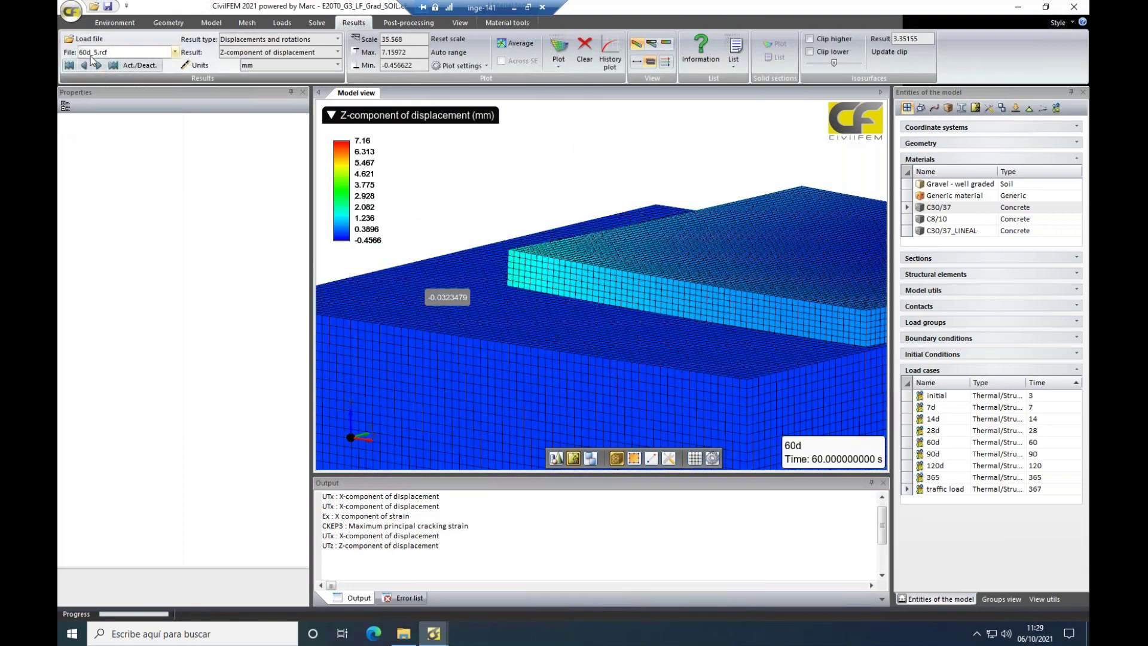
mouse_move(402, 259)
middle_mouse_down()
mouse_move(544, 296)
mouse_move(535, 290)
middle_mouse_up()
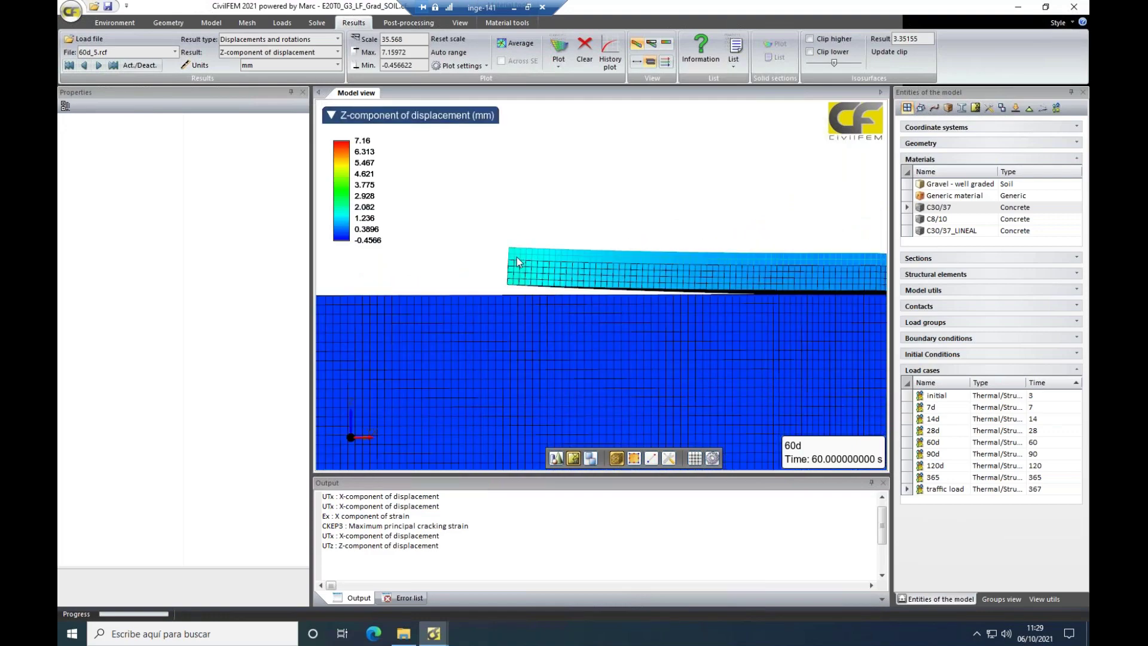
mouse_move(529, 298)
middle_mouse_down()
mouse_move(556, 281)
mouse_move(567, 290)
mouse_move(509, 253)
middle_mouse_up()
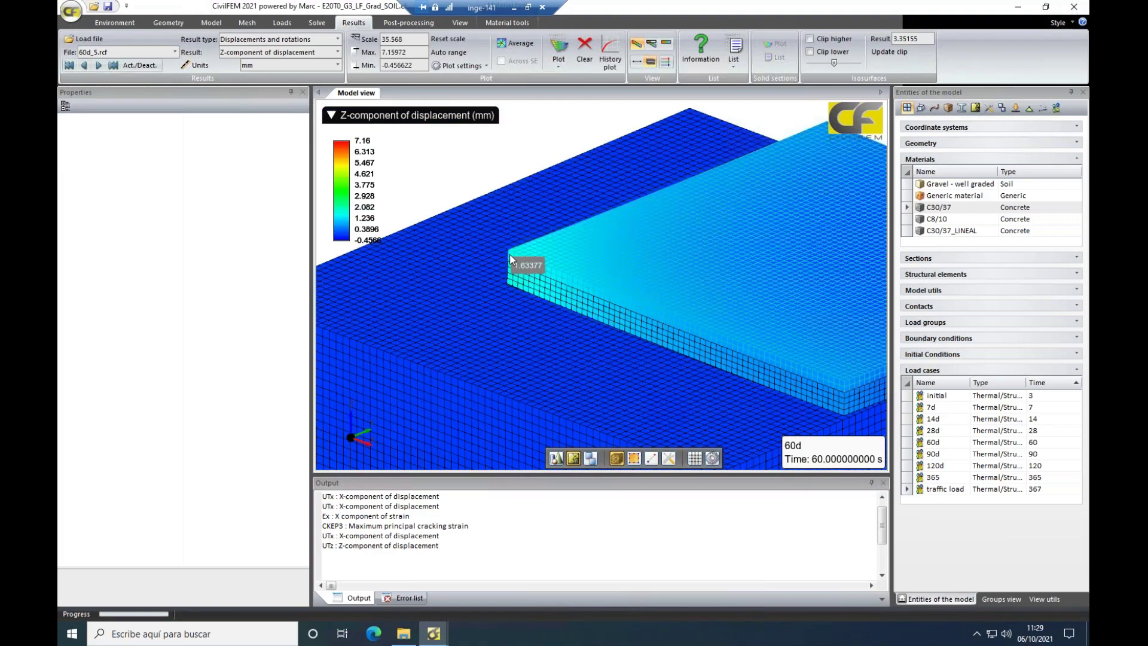
- Plot the Z displacement for 90d_6.rcf and 365_8.rcf in turn, comparing the slab's curling above the soil
left_click(98, 65)
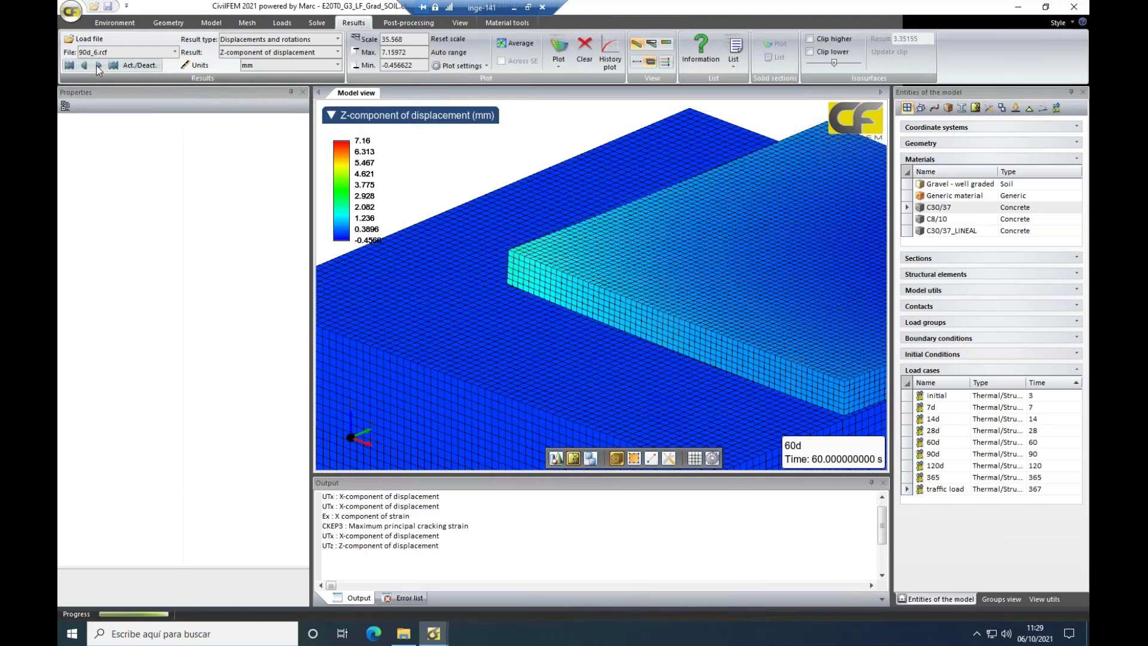
left_click_drag(585, 314, 576, 284)
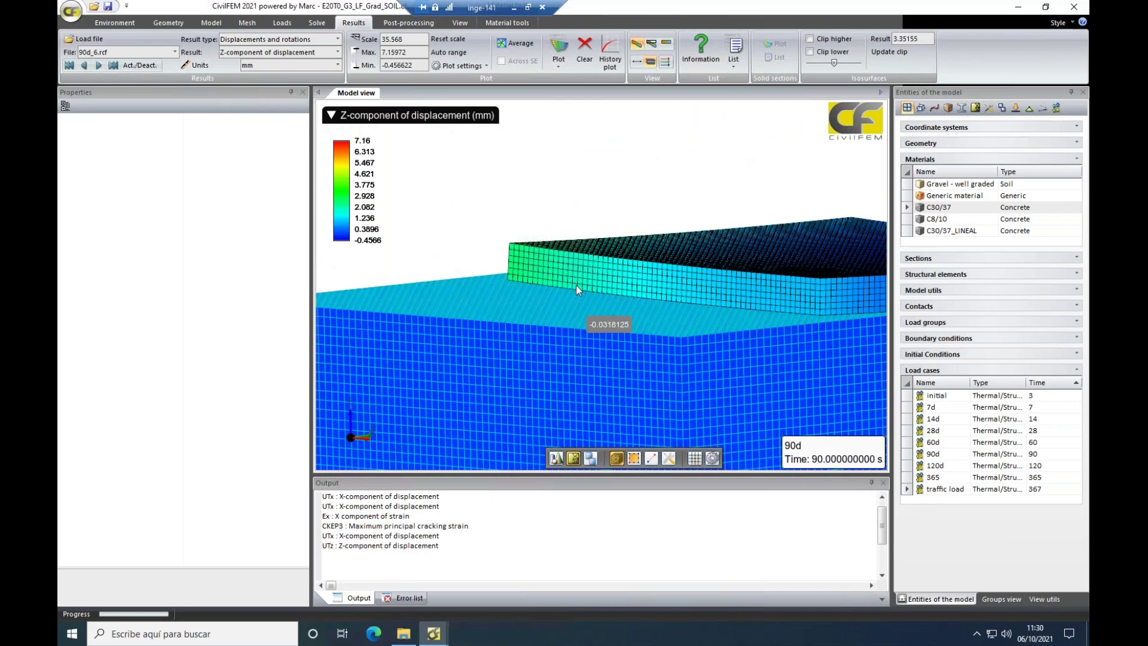
left_click(174, 52)
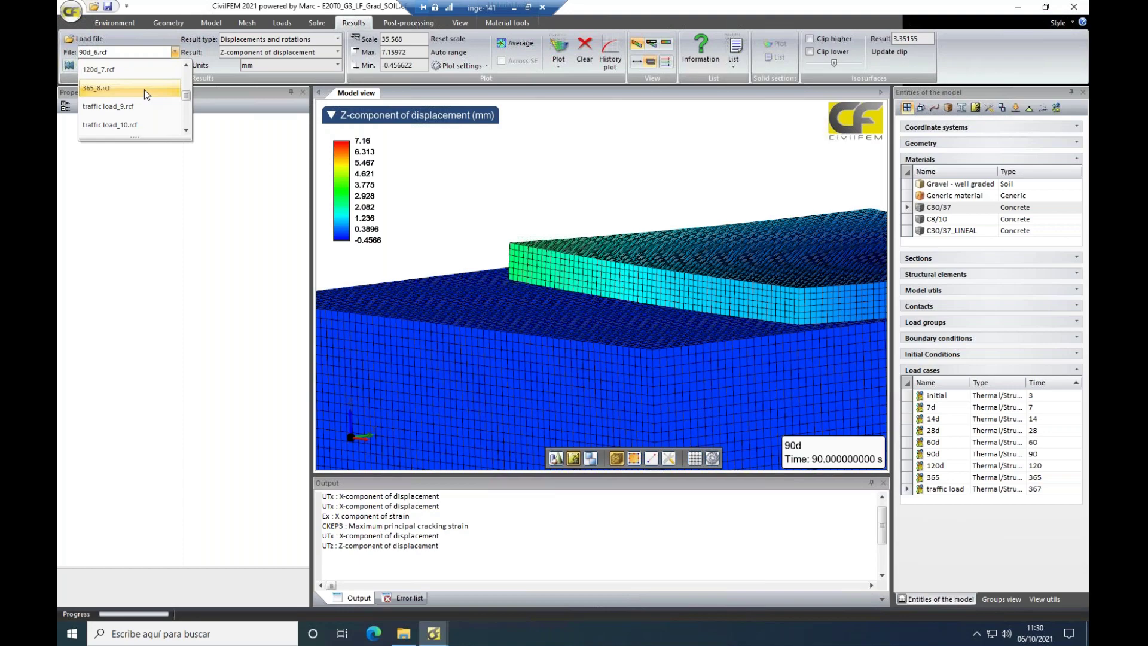
left_click(145, 88)
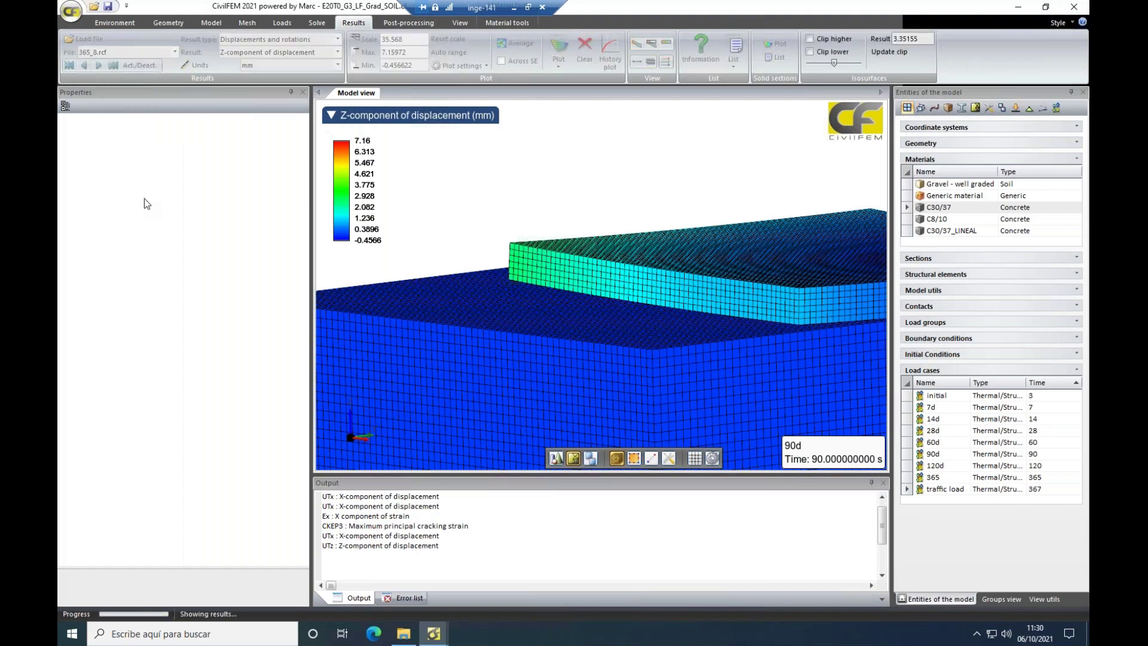
scroll(598, 373, "down", 5)
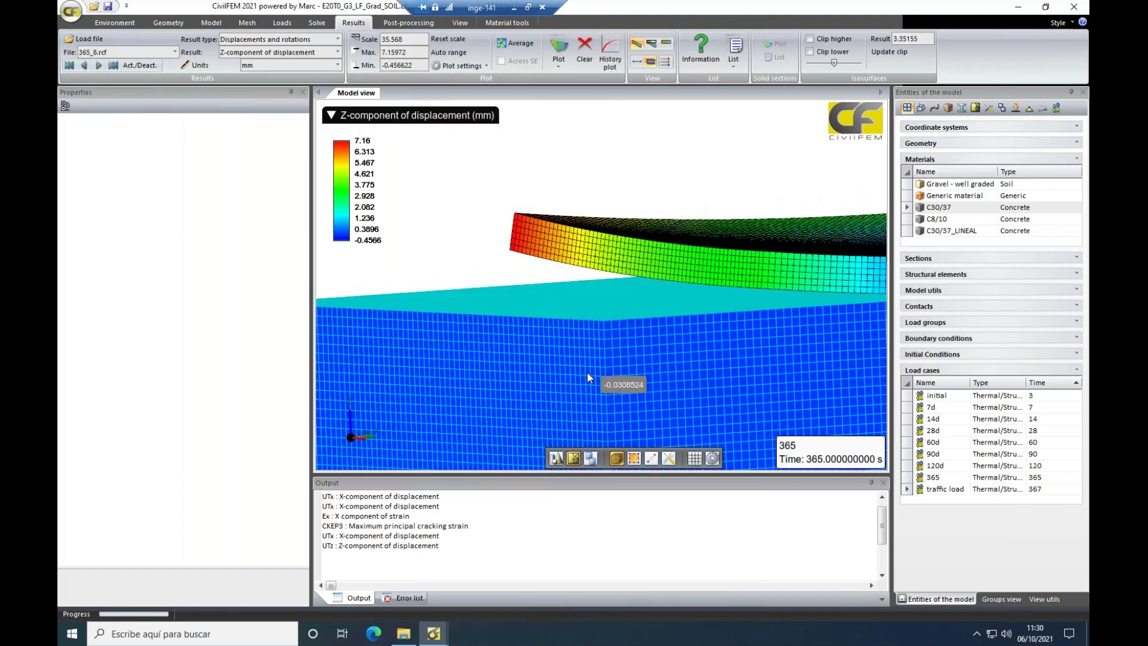
middle_click_drag(595, 367, 640, 287)
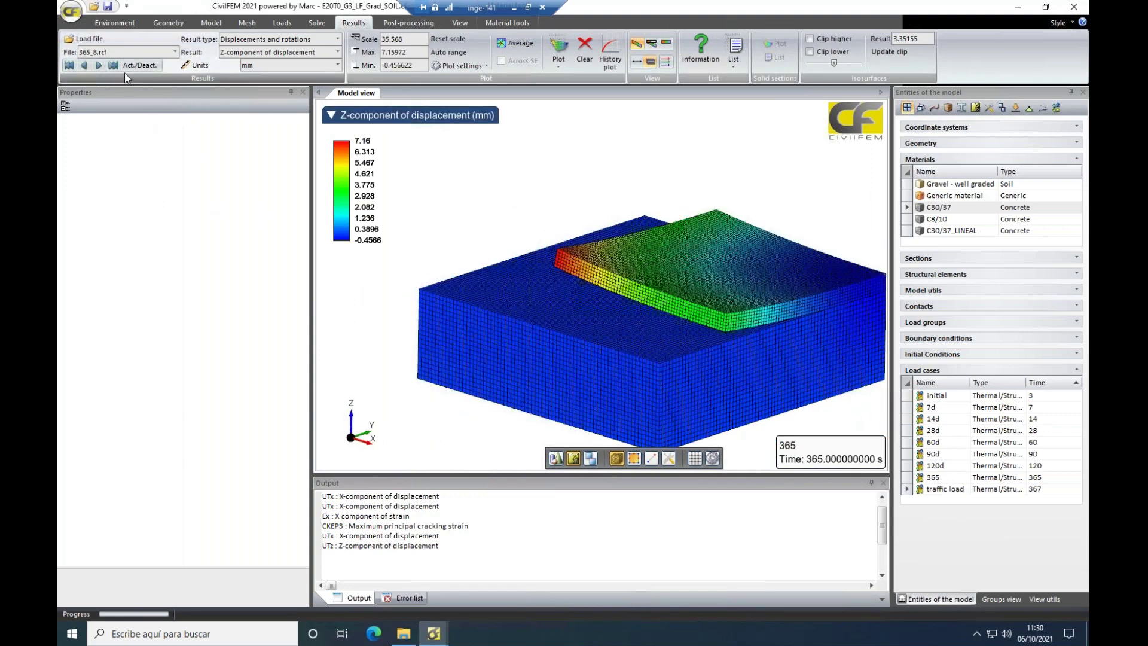
- Load the traffic load_17.rcf results and examine the slab's Z displacement under traffic from several angles
left_click(120, 52)
left_click(131, 91)
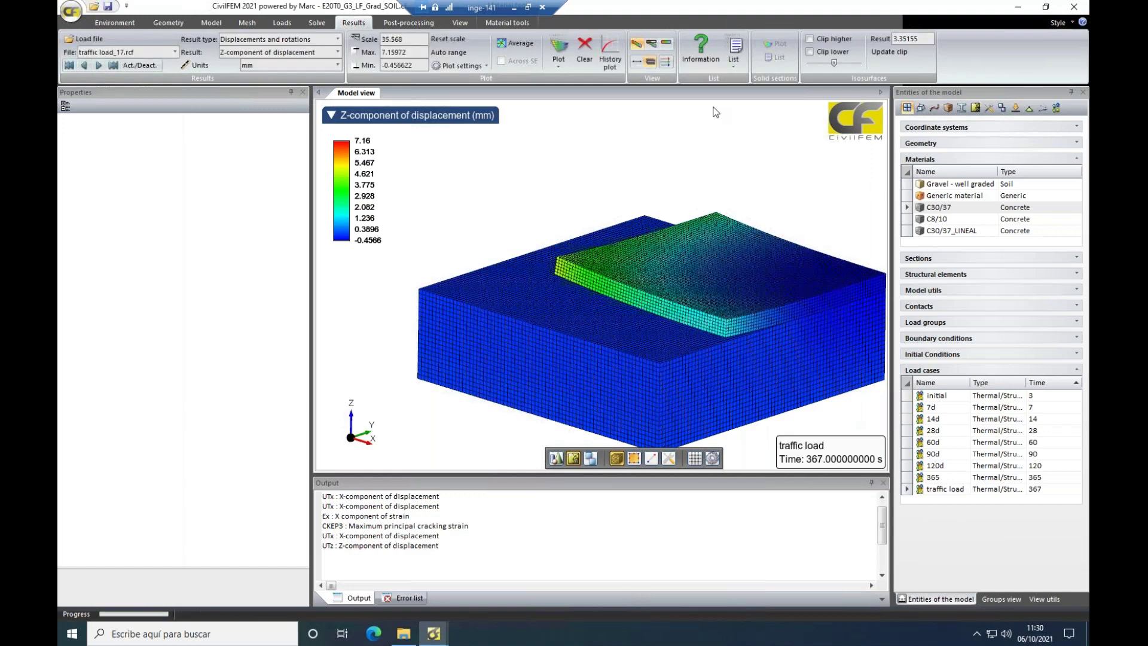
middle_click_drag(647, 402, 683, 375)
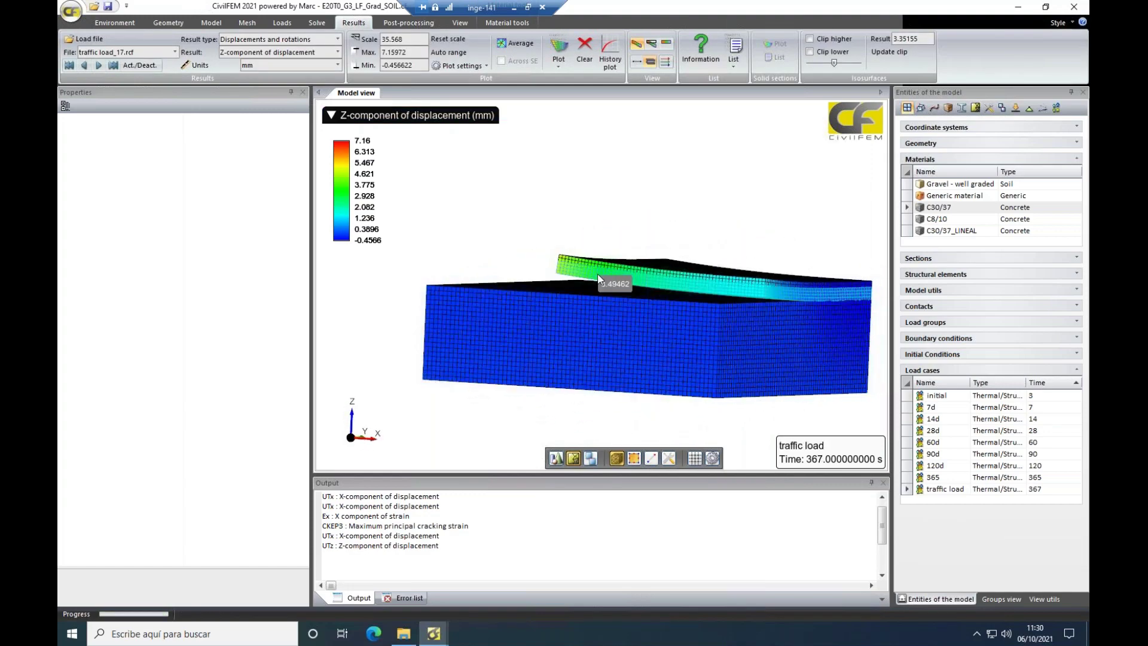
middle_click_drag(580, 279, 645, 294)
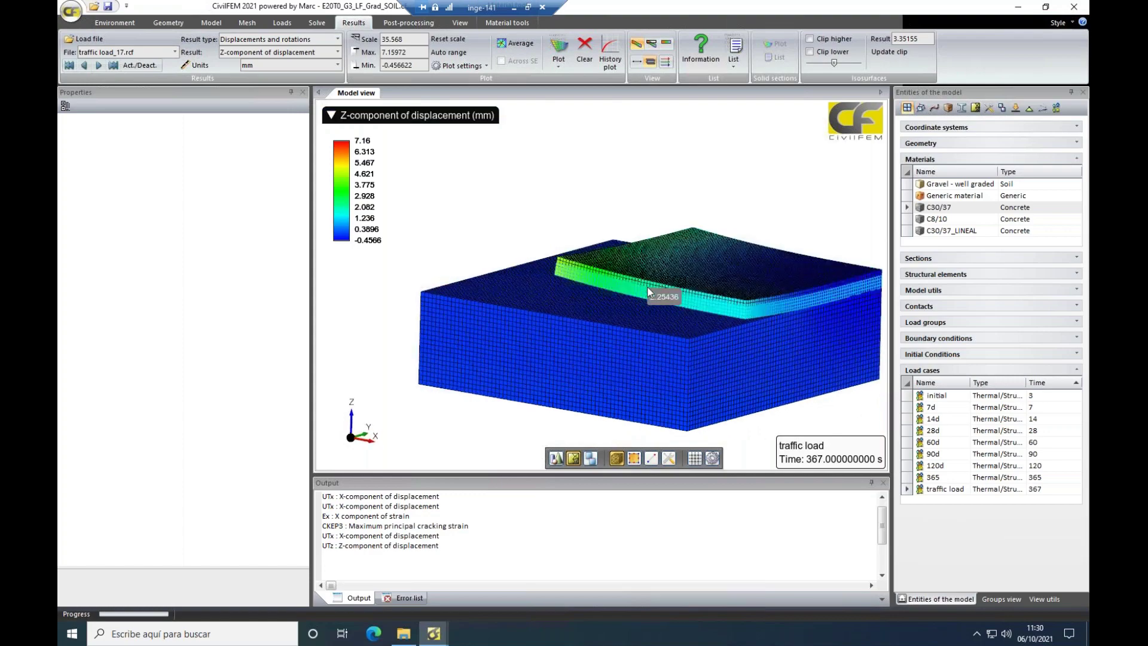
middle_click_drag(689, 256, 727, 291)
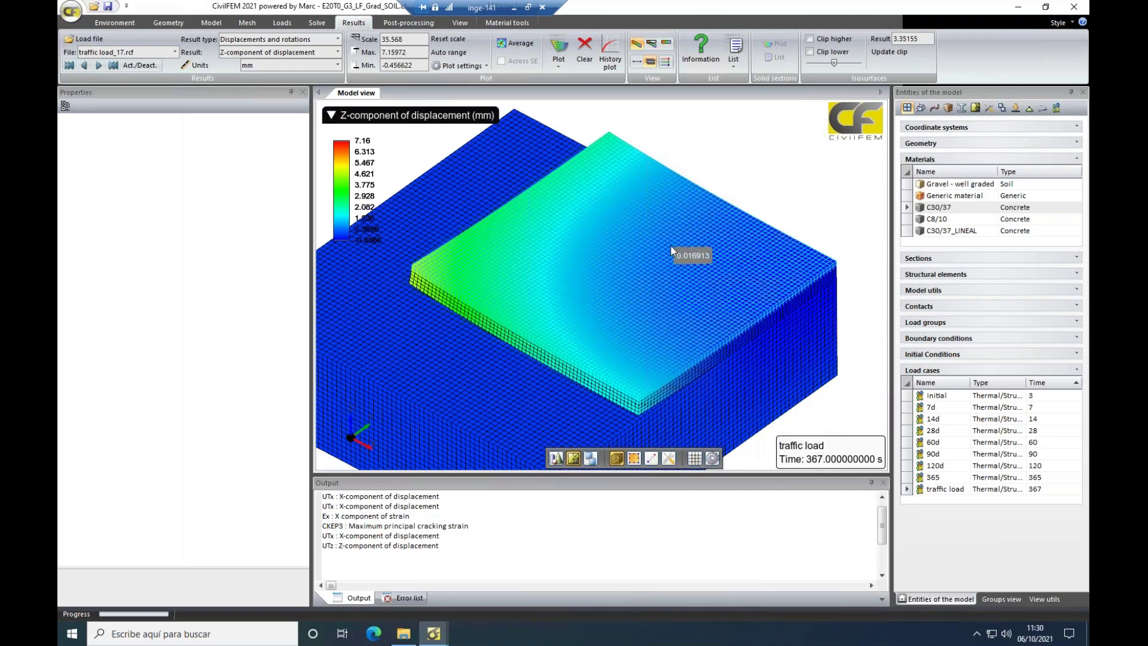
scroll(672, 279, "up", 2)
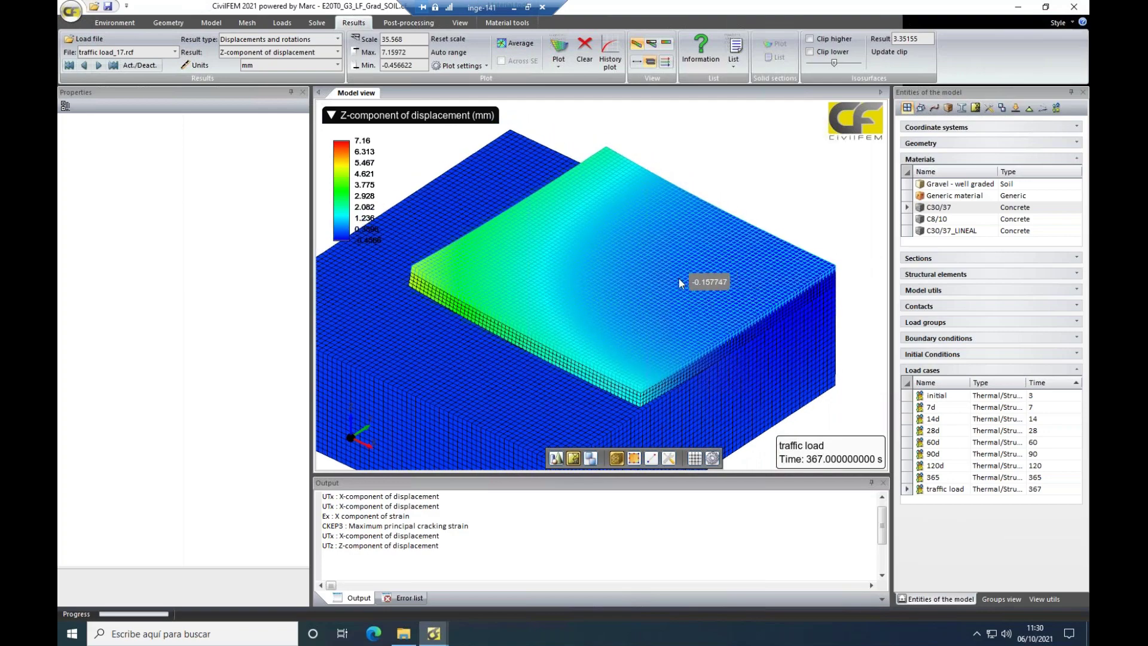
- Choose the maximum principal cracking strain as the result for the traffic load_17.rcf results
left_click(338, 39)
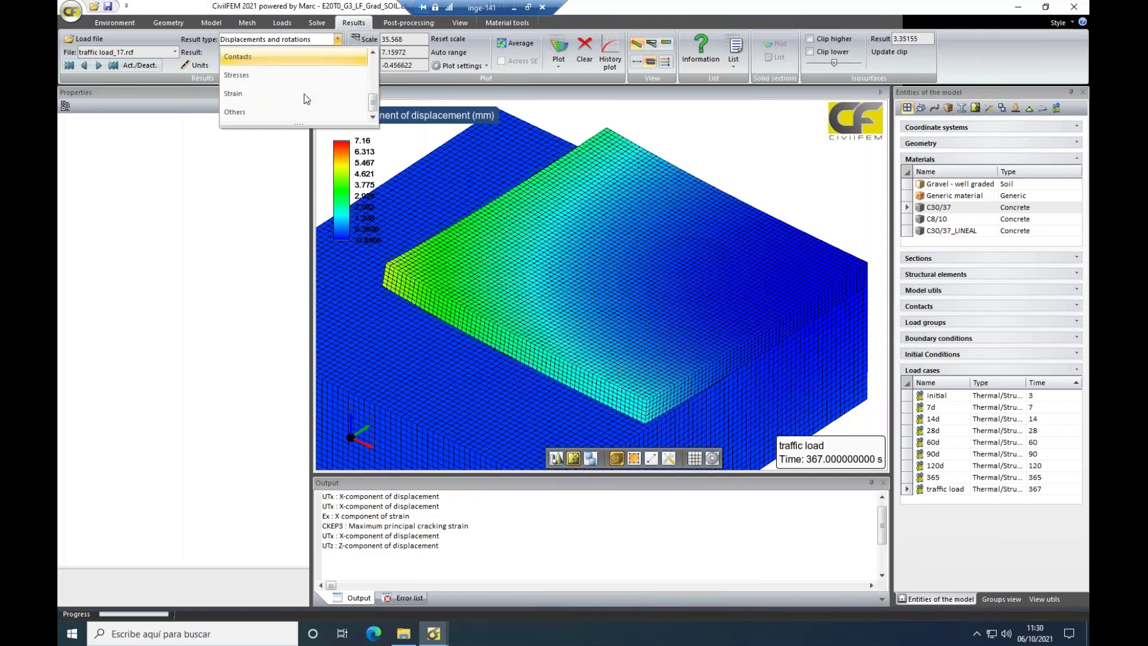
left_click(249, 93)
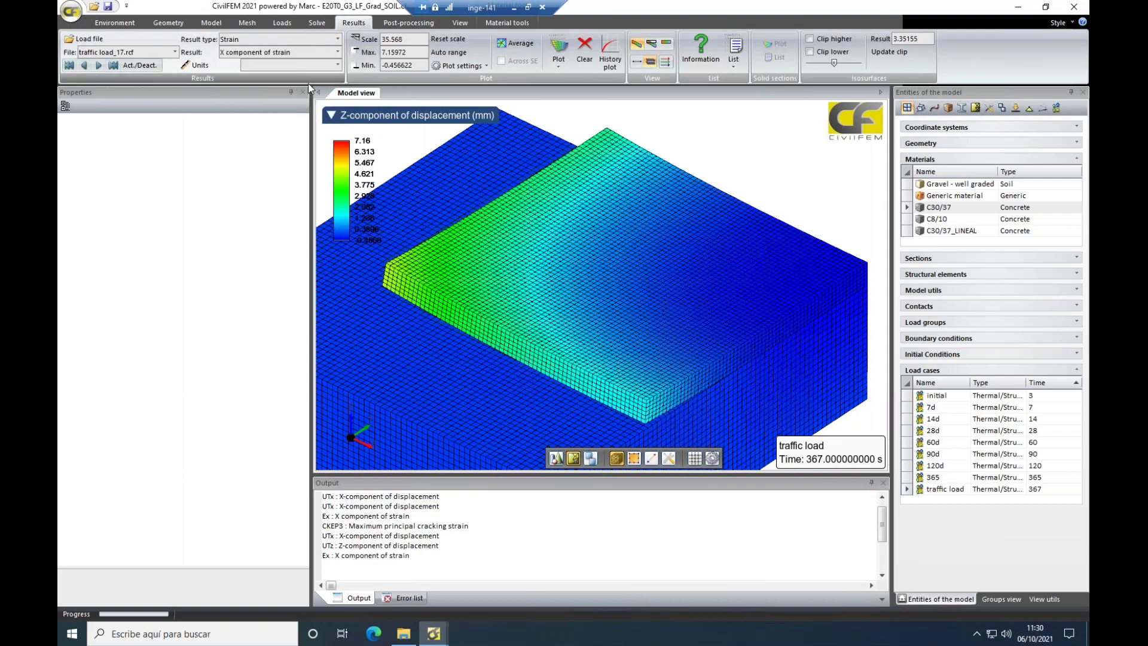
left_click(338, 52)
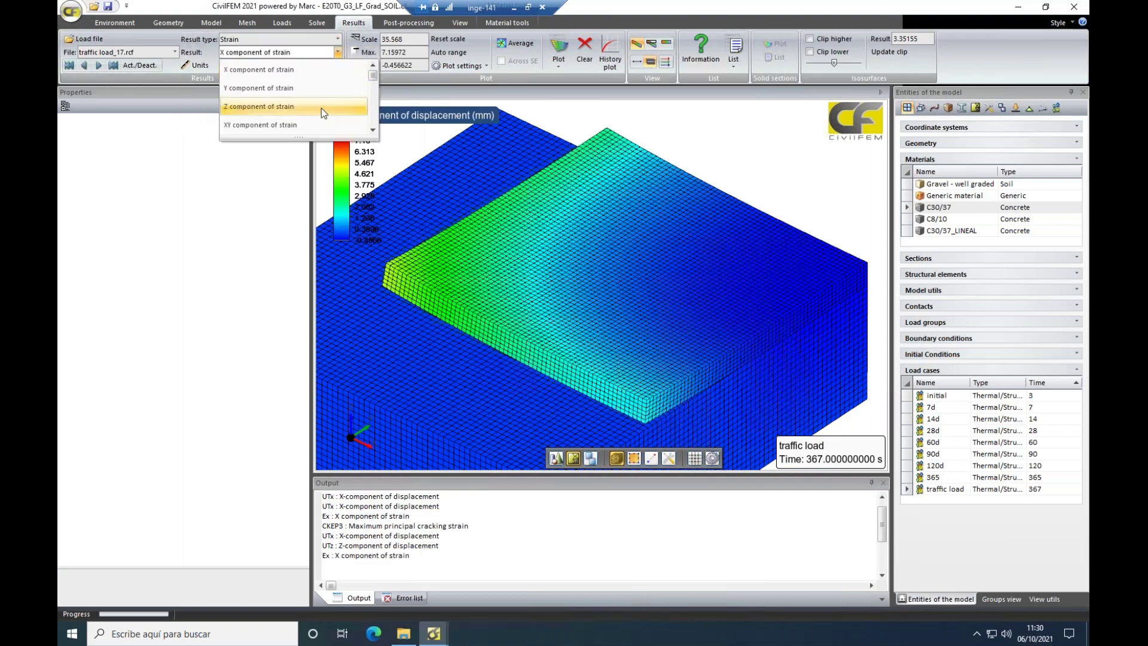
left_click_drag(307, 130, 299, 402)
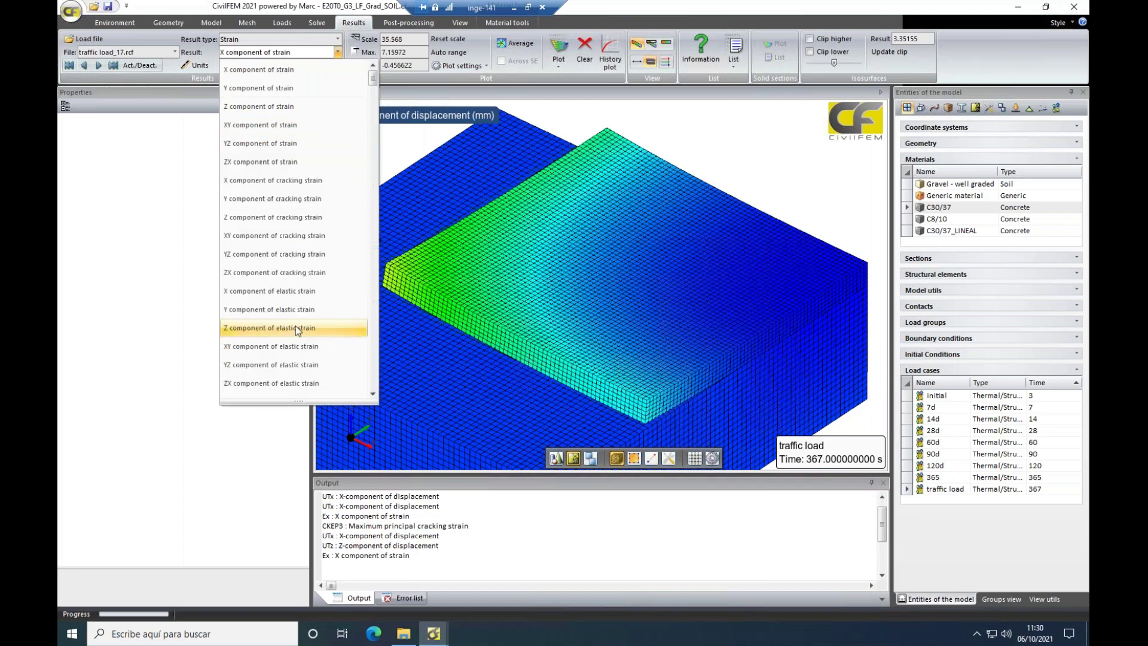
scroll(295, 325, "down", 3)
scroll(296, 326, "down", 3)
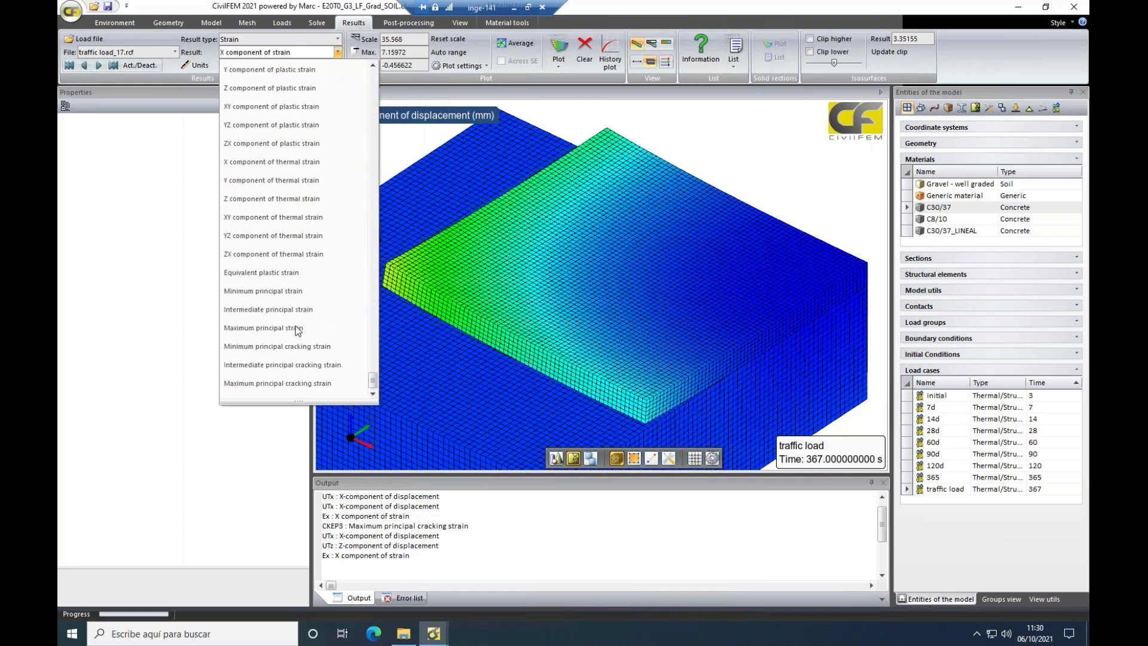
left_click(296, 382)
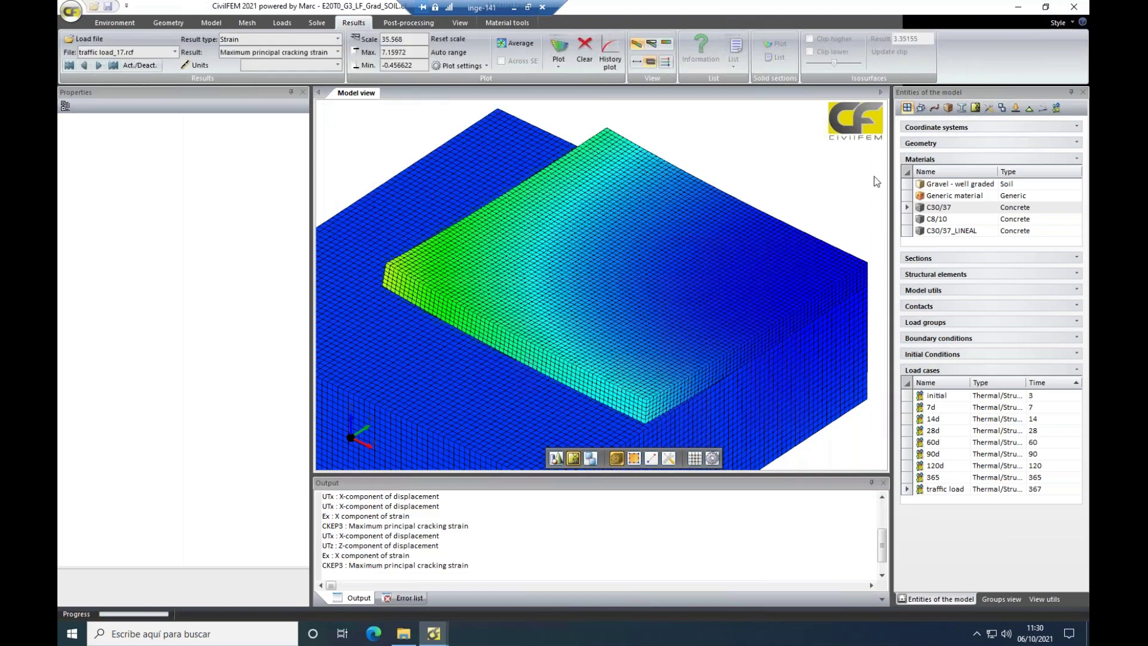
- Plot the cracking strain with an automatically fitted colour range, and turn automatic ranging off to keep that range fixed
left_click(454, 39)
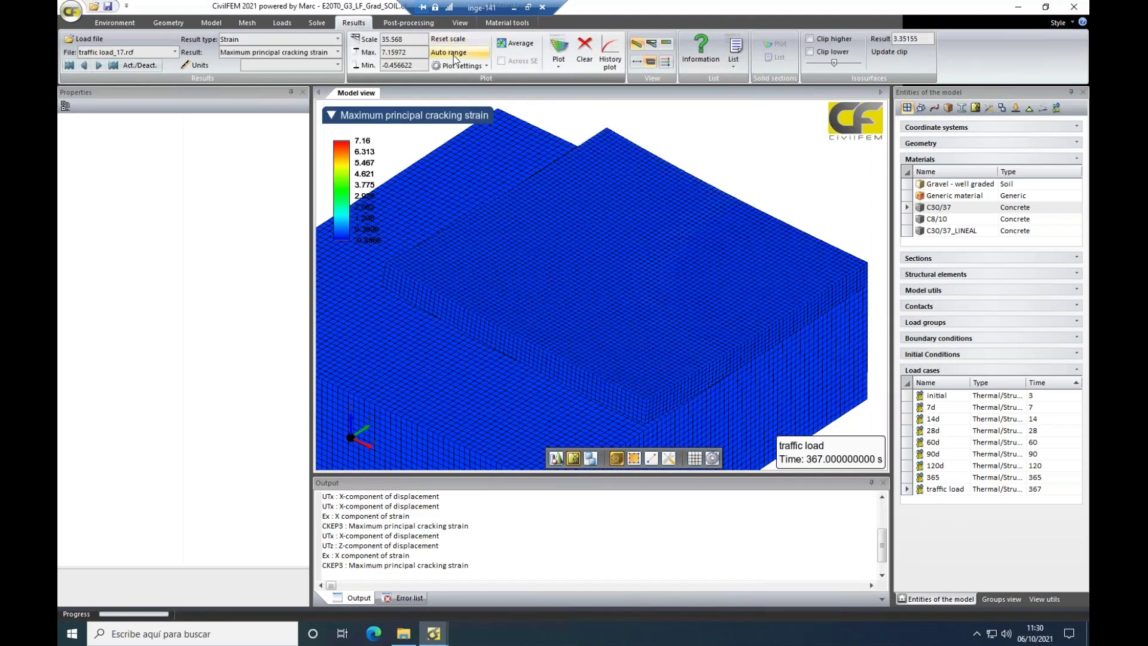
left_click(454, 53)
left_click(559, 48)
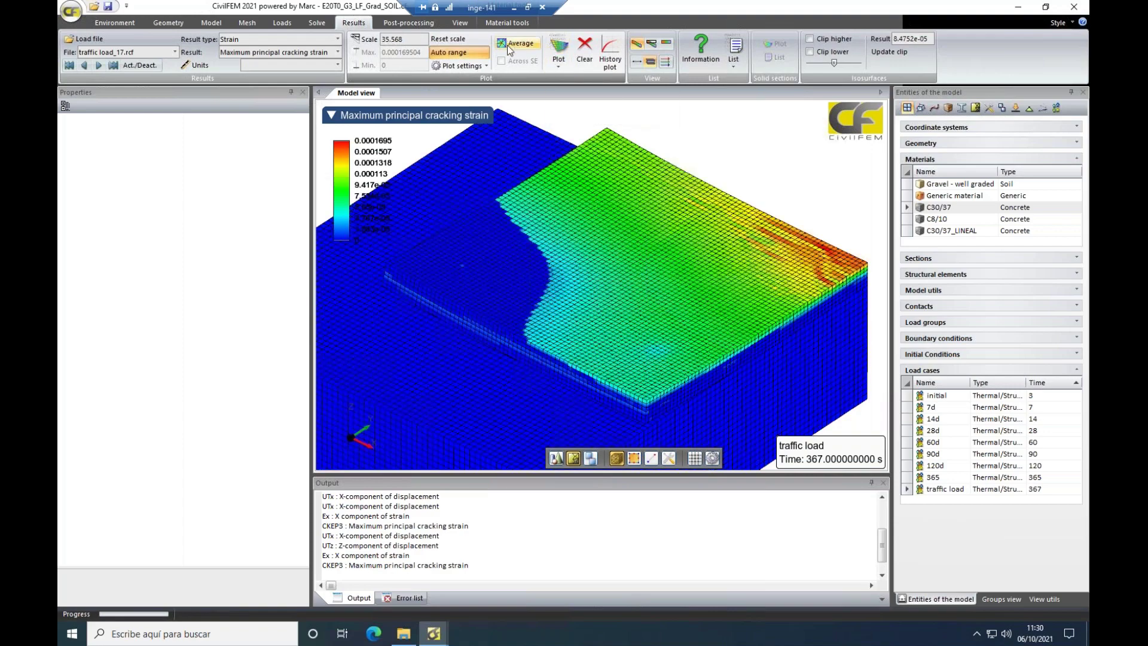
left_click(448, 52)
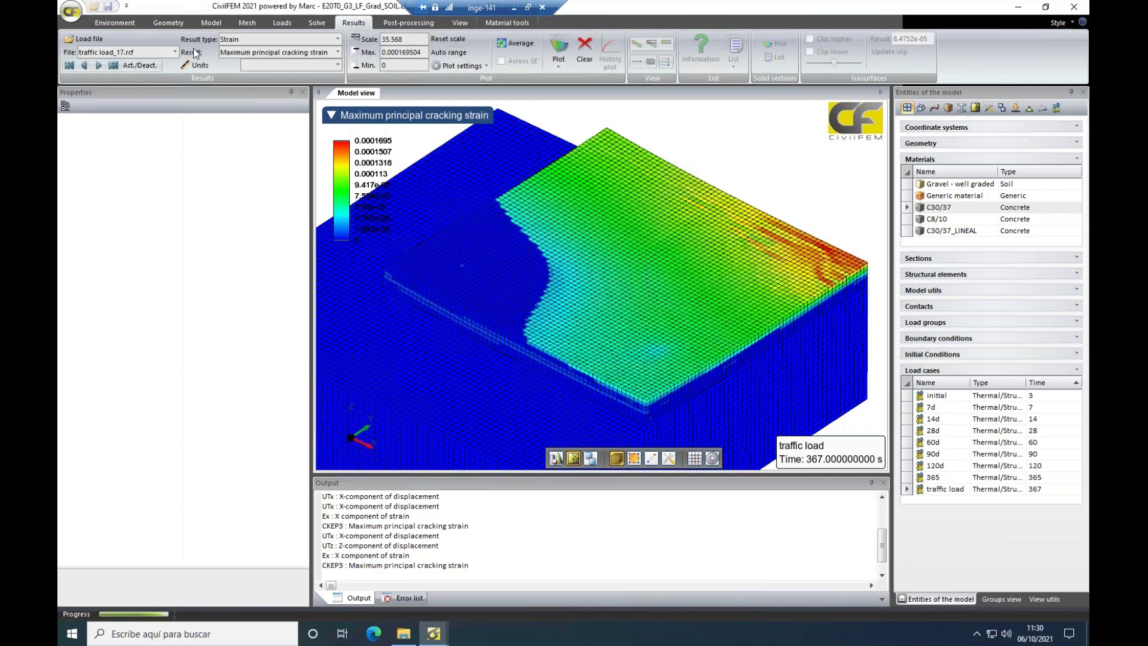
- Load the traffic load_9.rcf results and examine the slab's cracking strain from above, from the side and at its corners
left_click(175, 53)
scroll(163, 109, "up", 2)
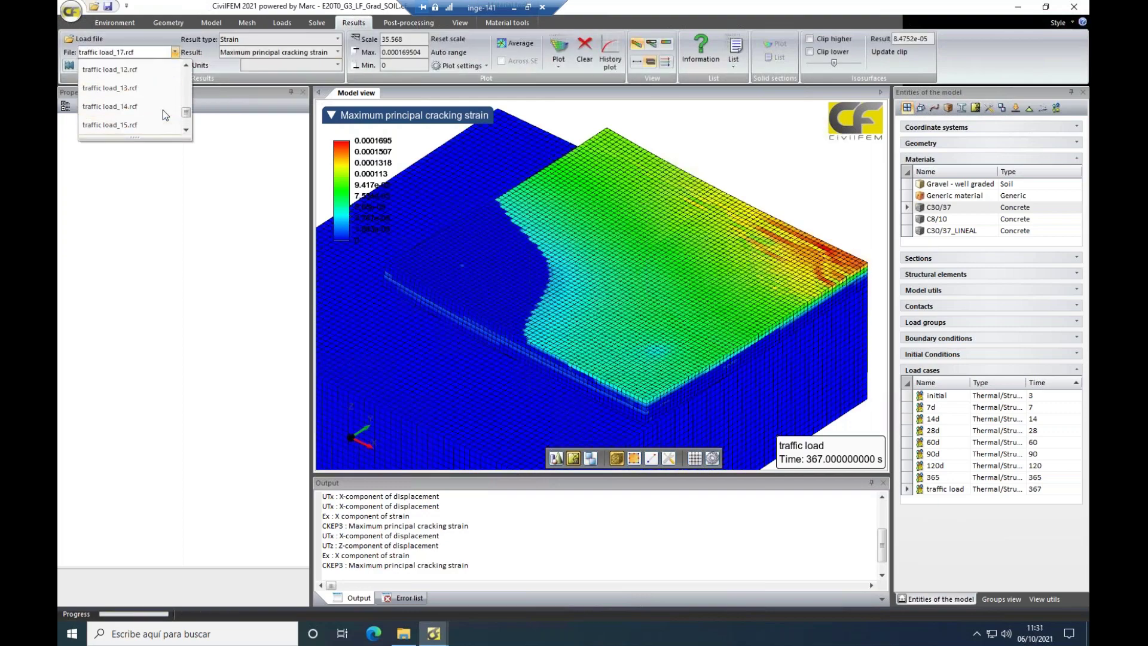
scroll(162, 109, "up", 3)
left_click(136, 90)
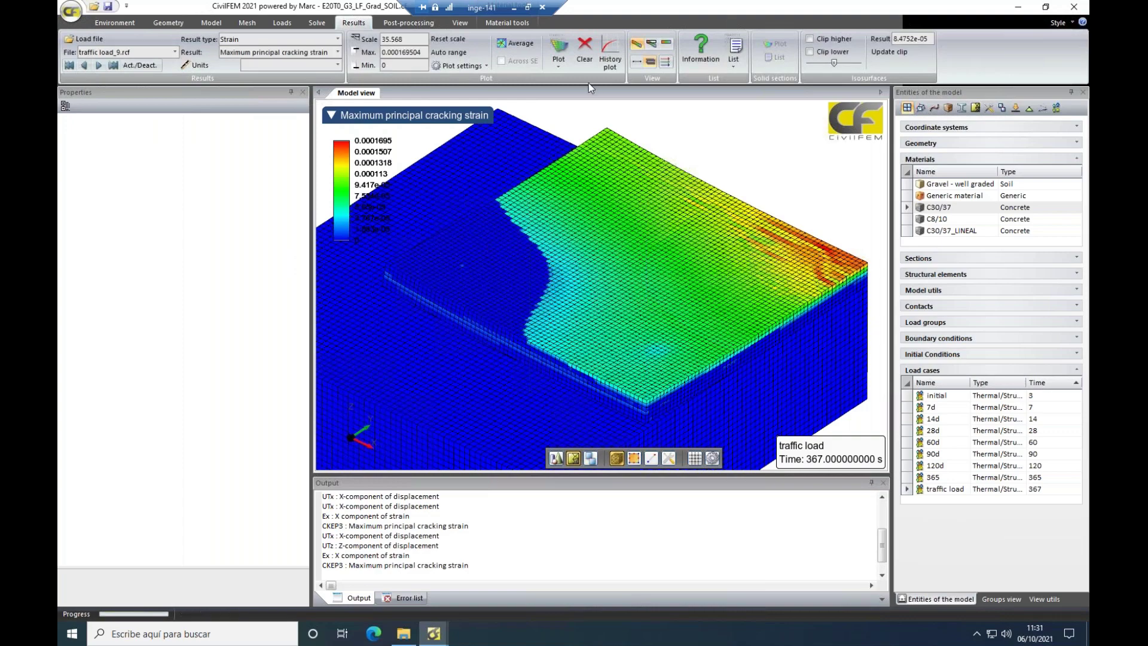
middle_click_drag(813, 384, 785, 319)
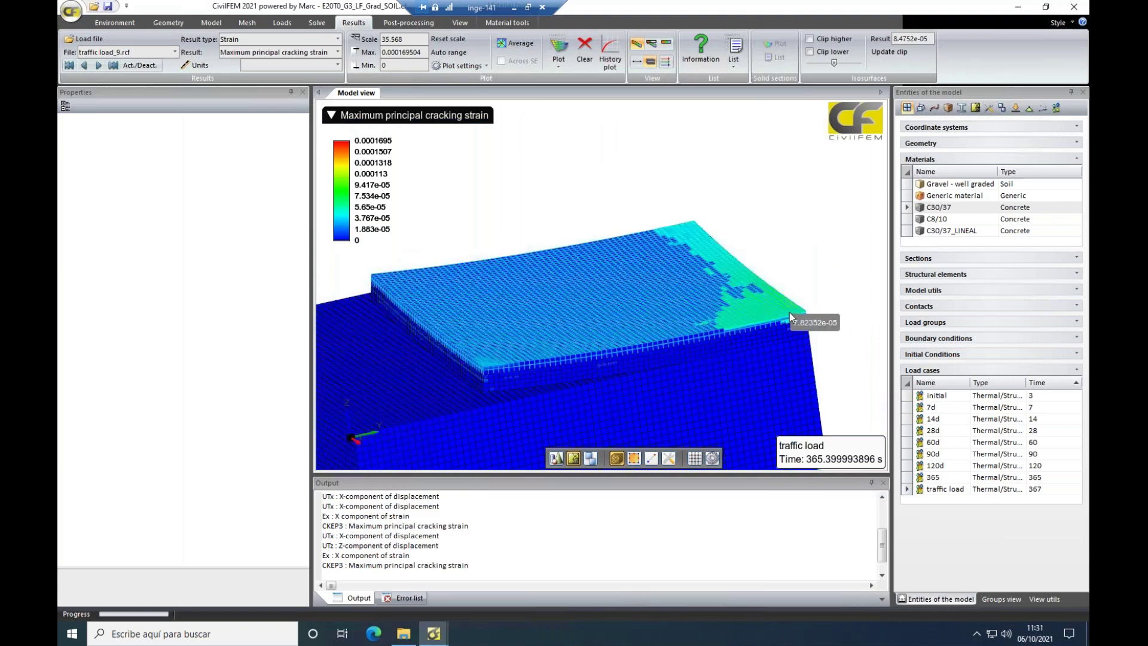
middle_click_drag(767, 367, 738, 296)
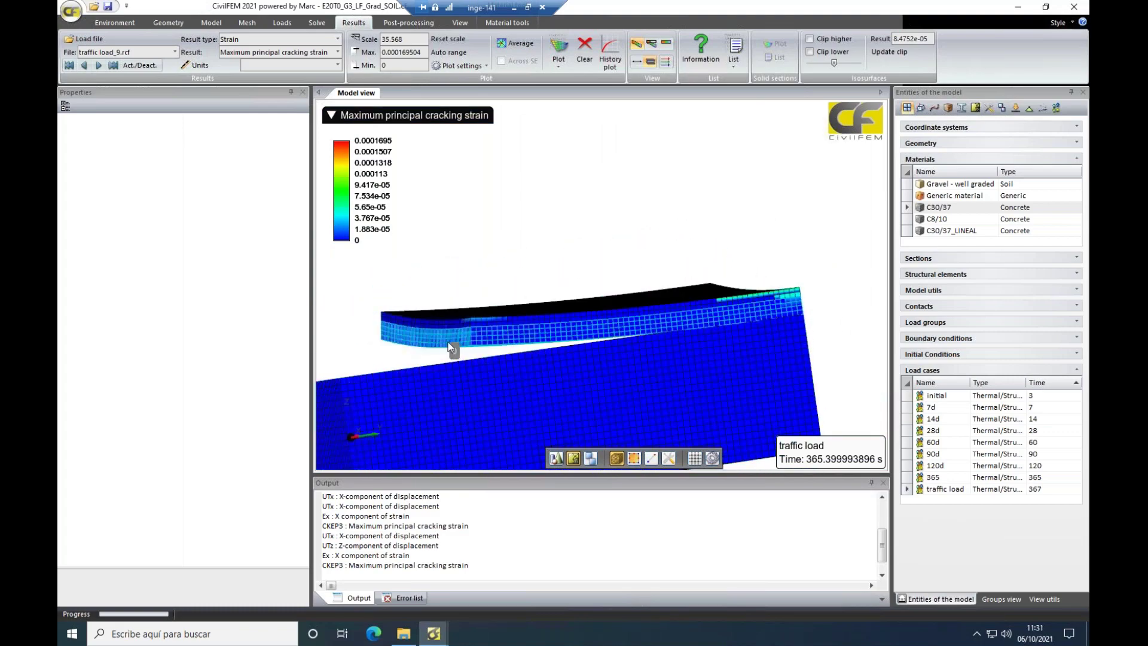
middle_click_drag(451, 343, 399, 294)
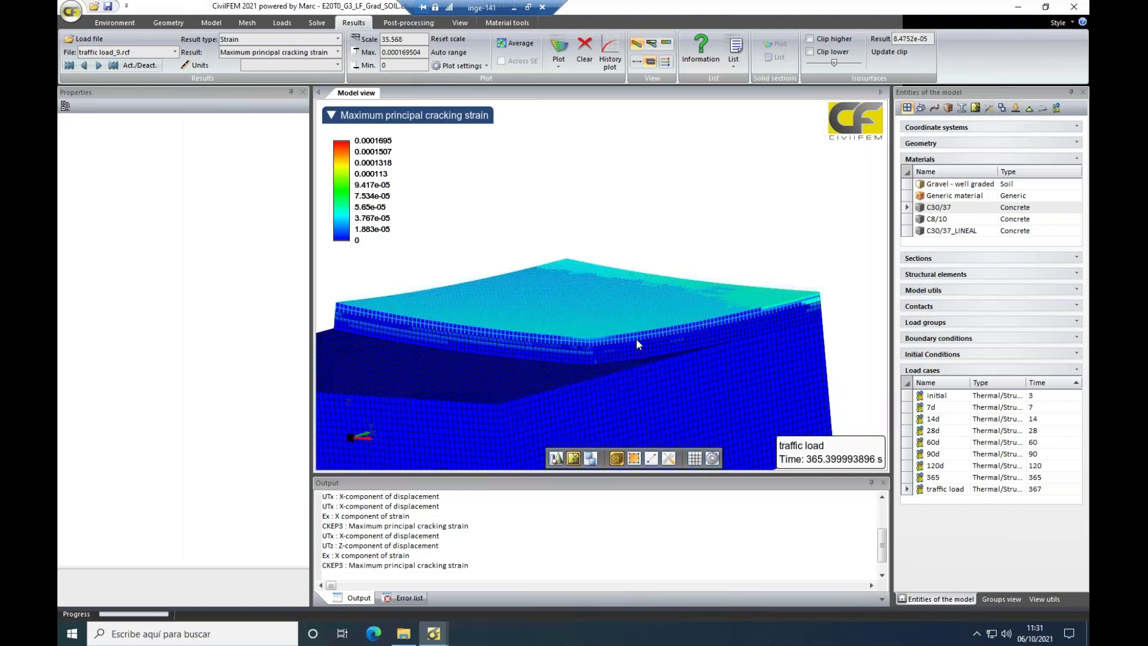
middle_click_drag(668, 339, 653, 367)
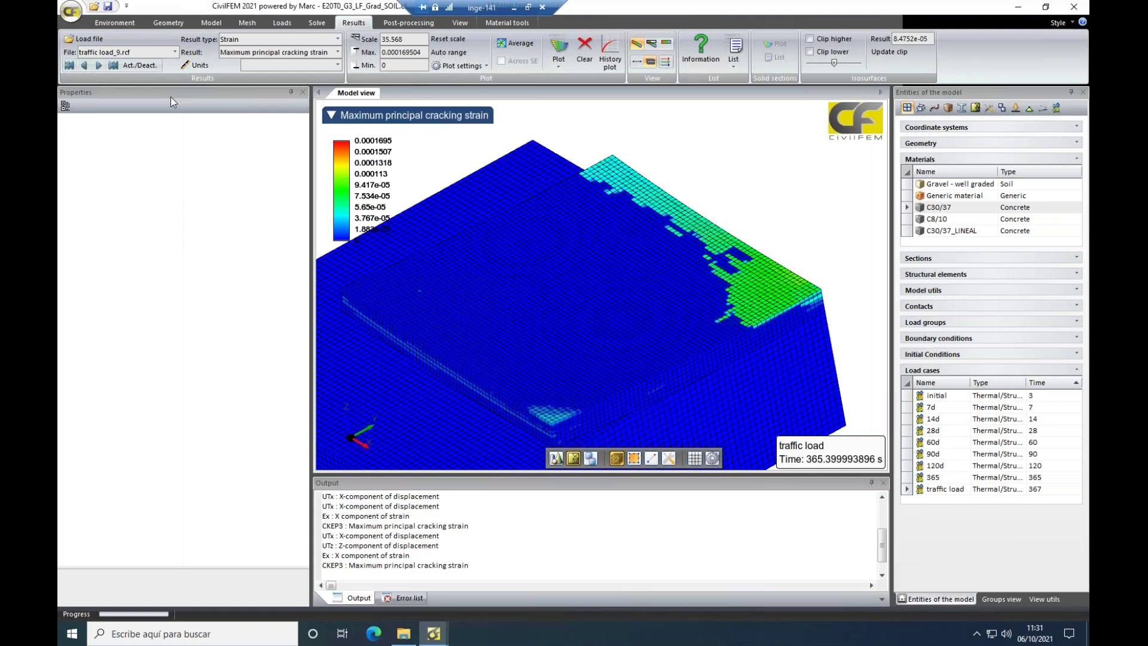
- Advance to the traffic load_10.rcf results and examine how far the cracking strain extends over the slab
left_click(98, 65)
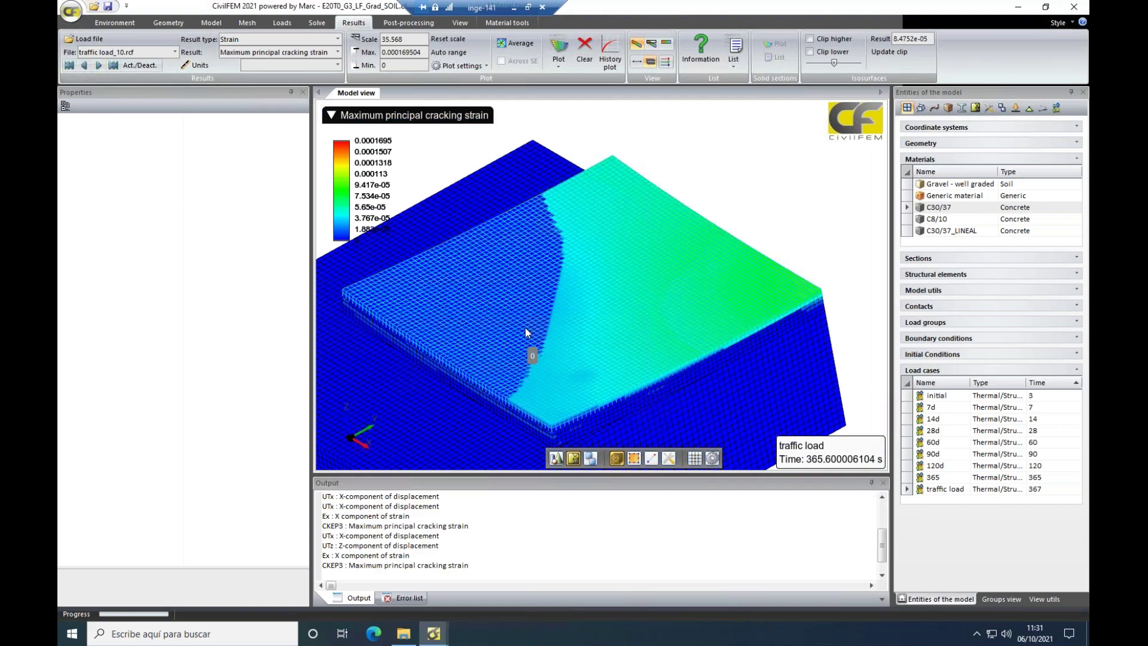
middle_click_drag(587, 375, 590, 346)
middle_click_drag(501, 332, 538, 351)
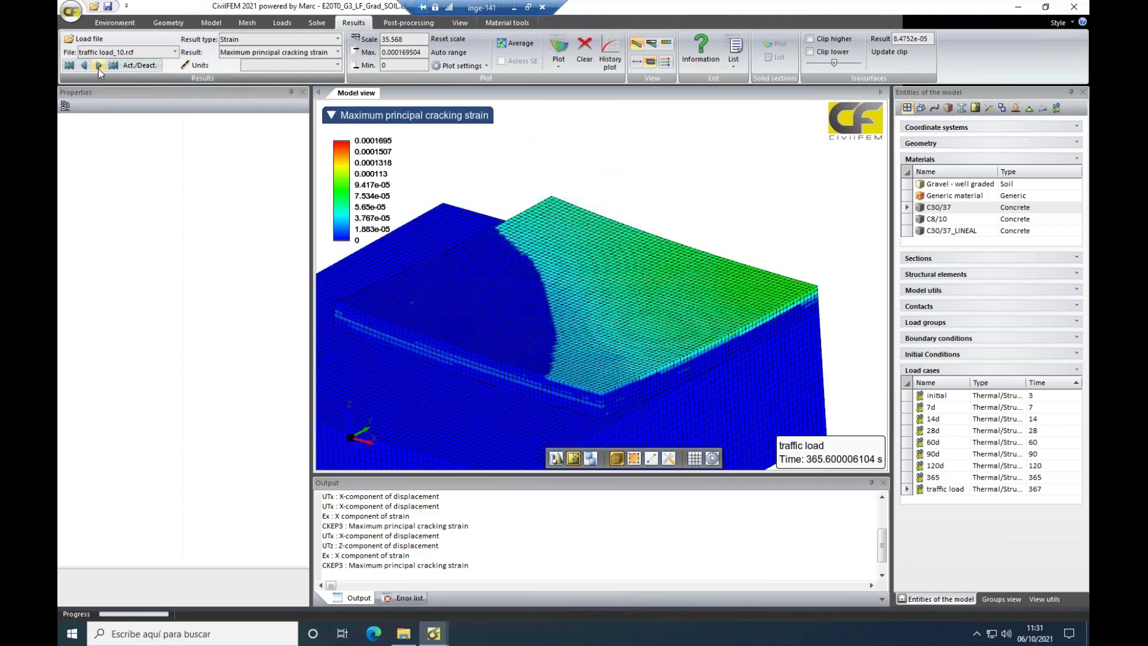
- Advance to the traffic load_17.rcf results and examine the cracking strain at the slab's loaded corner and through its thickness
left_click(98, 66)
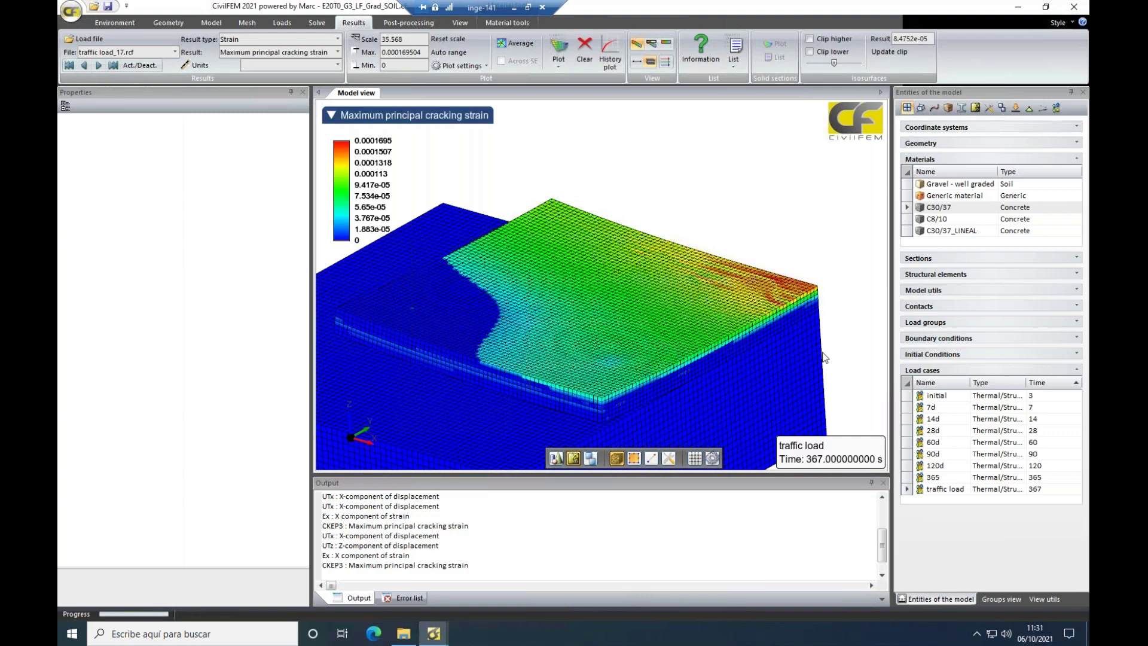
middle_click_drag(823, 353, 710, 377)
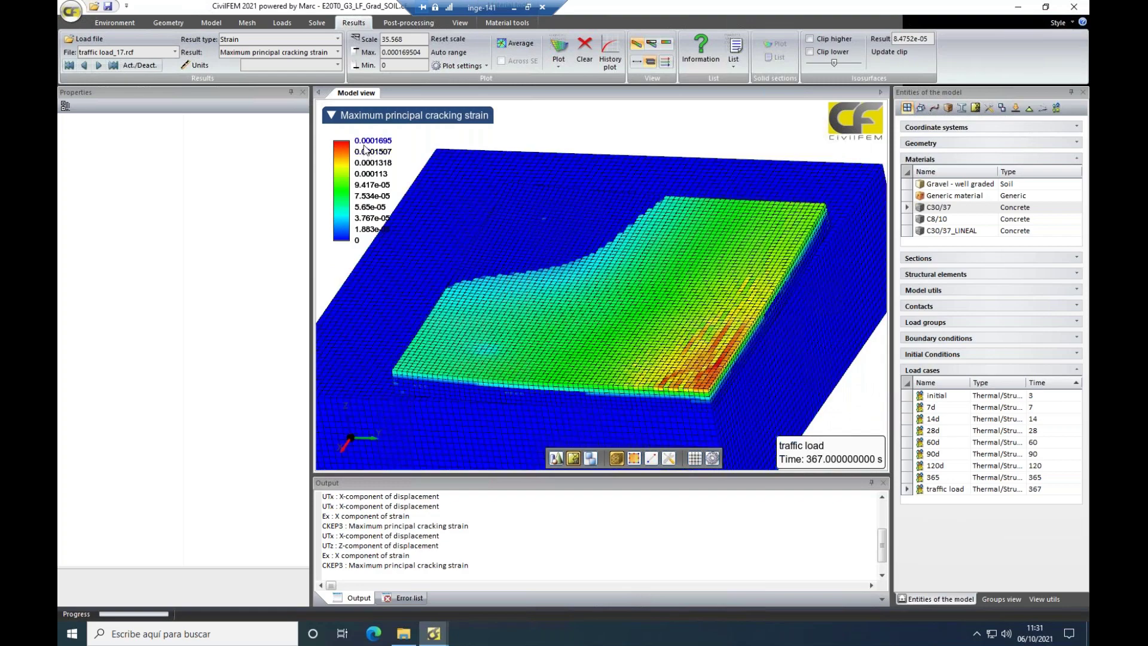
middle_click_drag(631, 143, 710, 130)
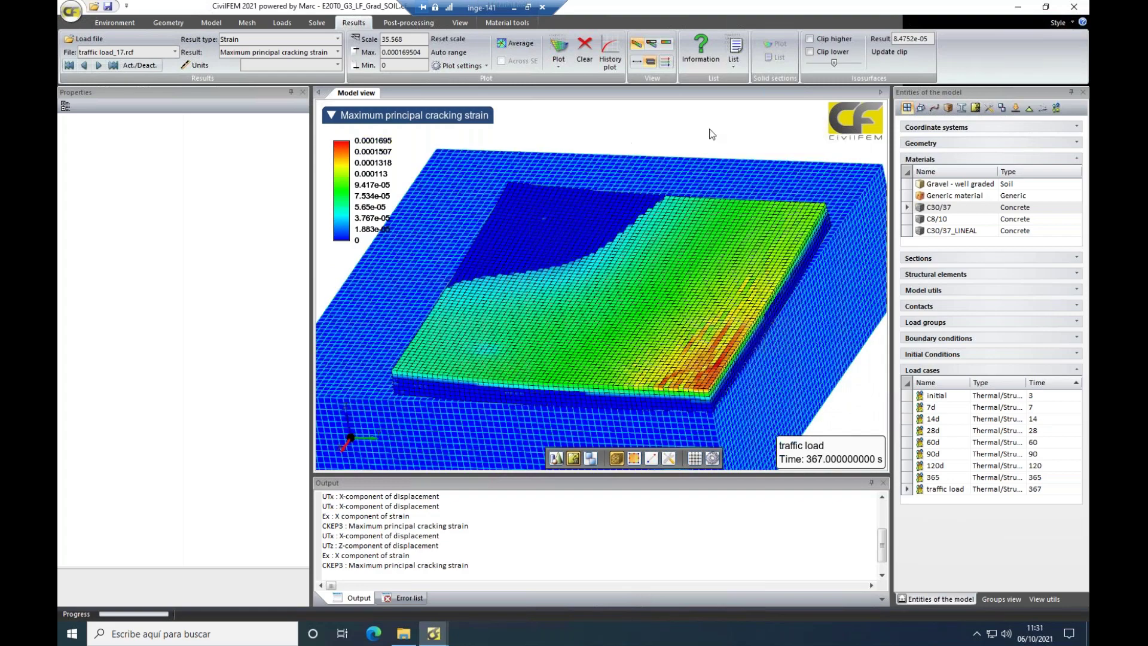
scroll(682, 289, "up", 5)
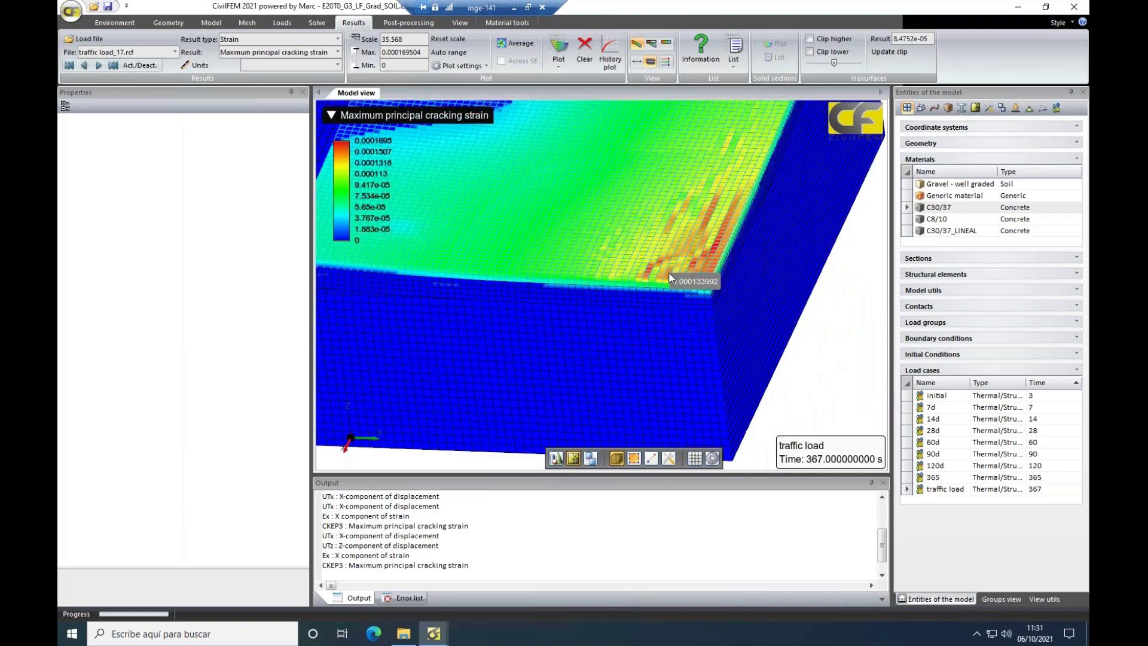
scroll(778, 279, "down", 6)
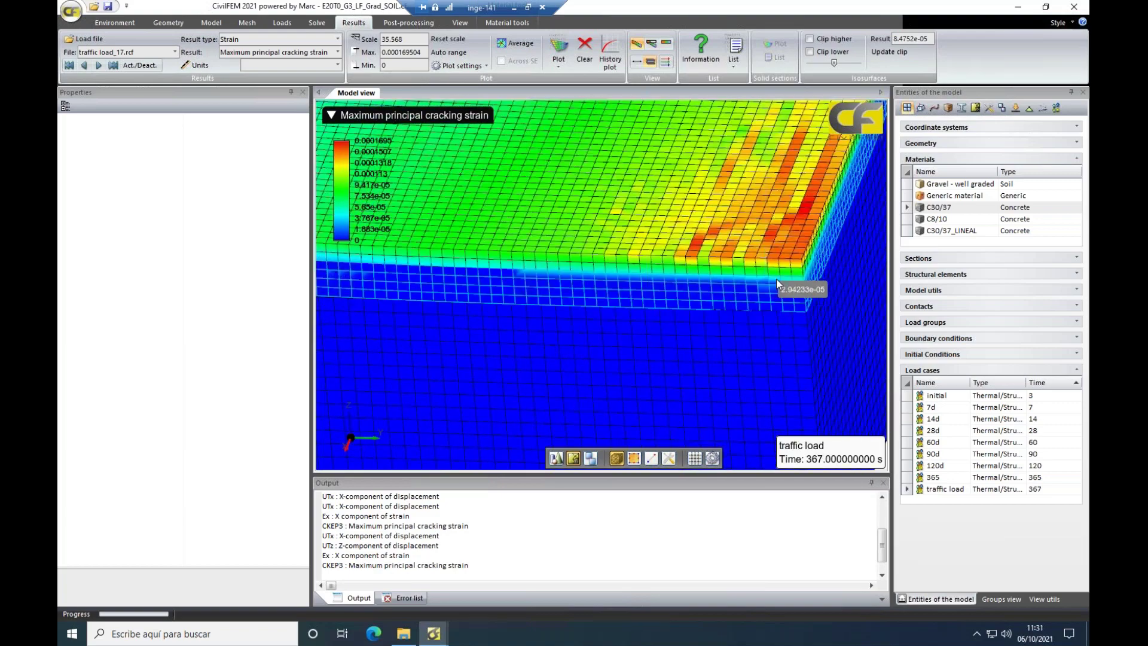
middle_click_drag(679, 355, 628, 284)
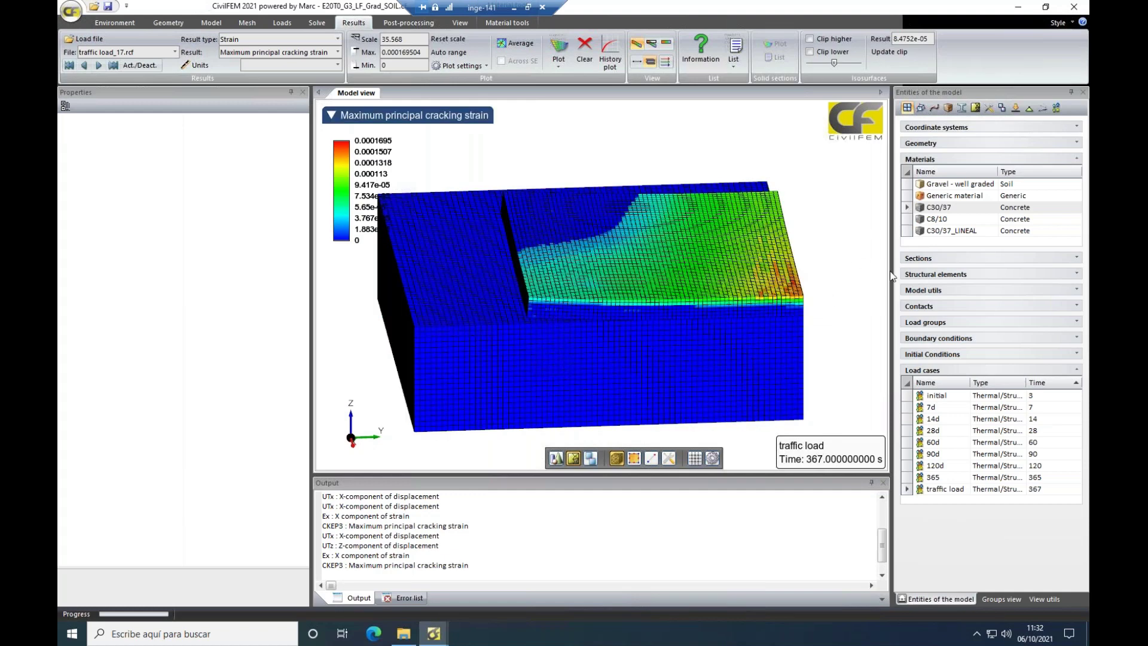
- Show the C30/37 concrete's properties, and switch to the other slab-on-soil model containing only gravel and C30/37 materials
left_click(904, 208)
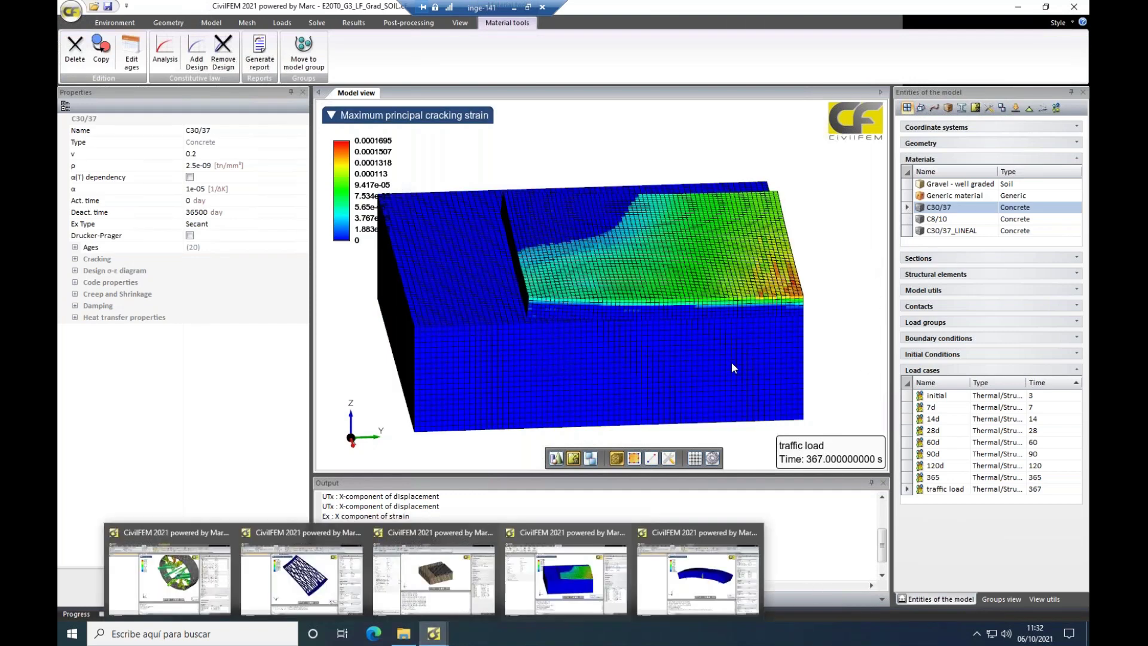
left_click(436, 635)
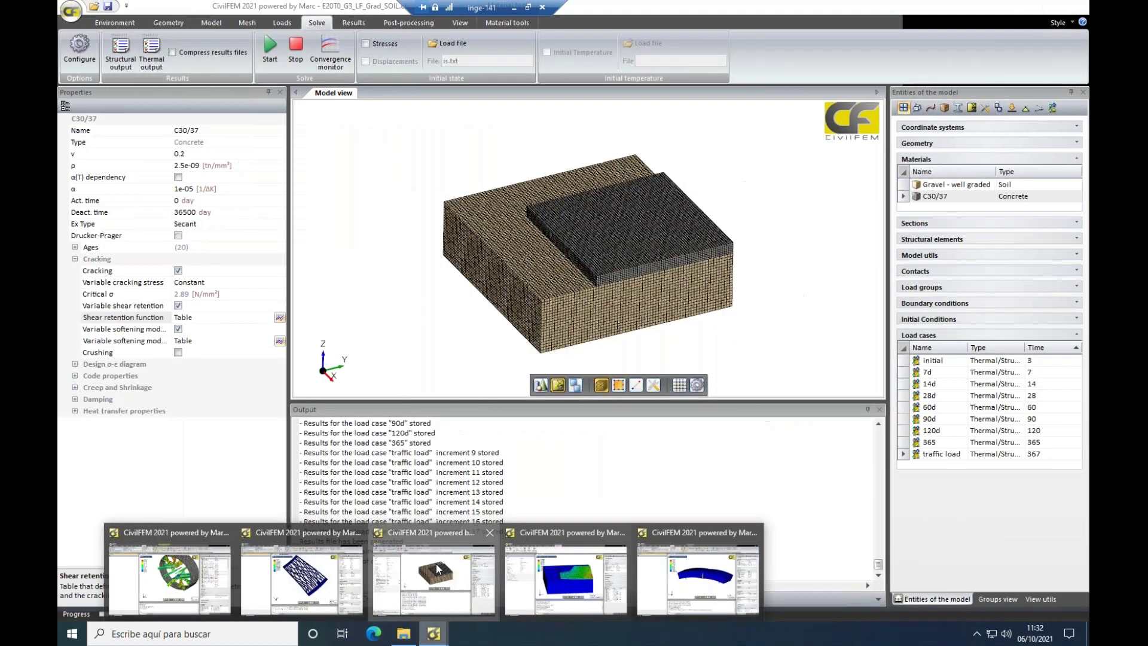
left_click(437, 569)
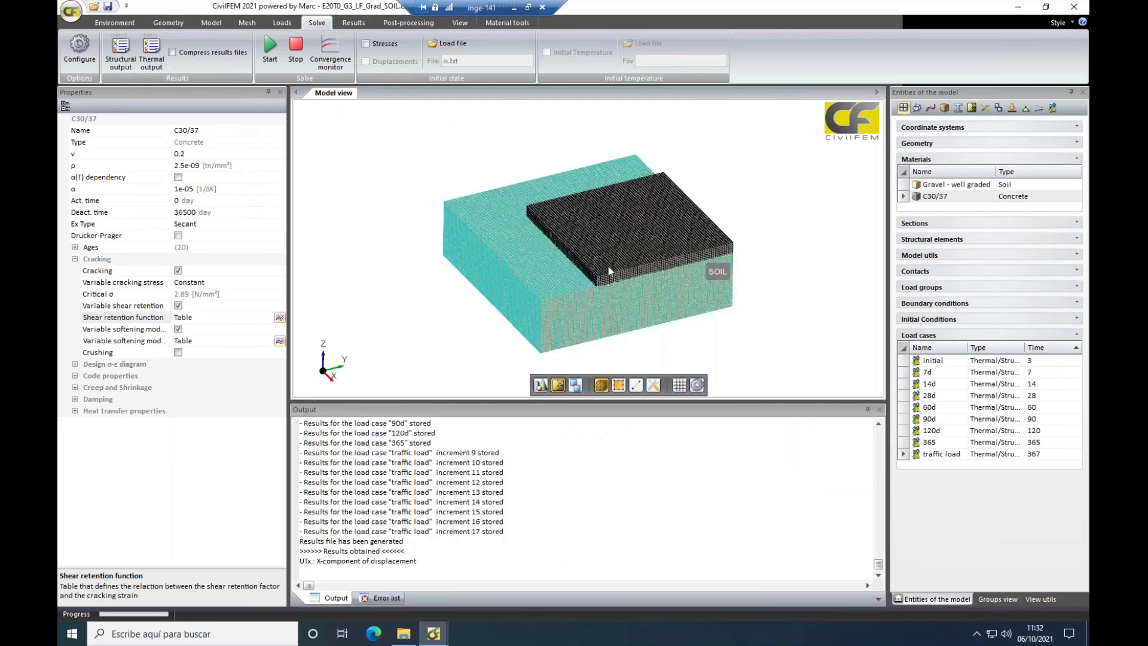
middle_click_drag(680, 328, 524, 228)
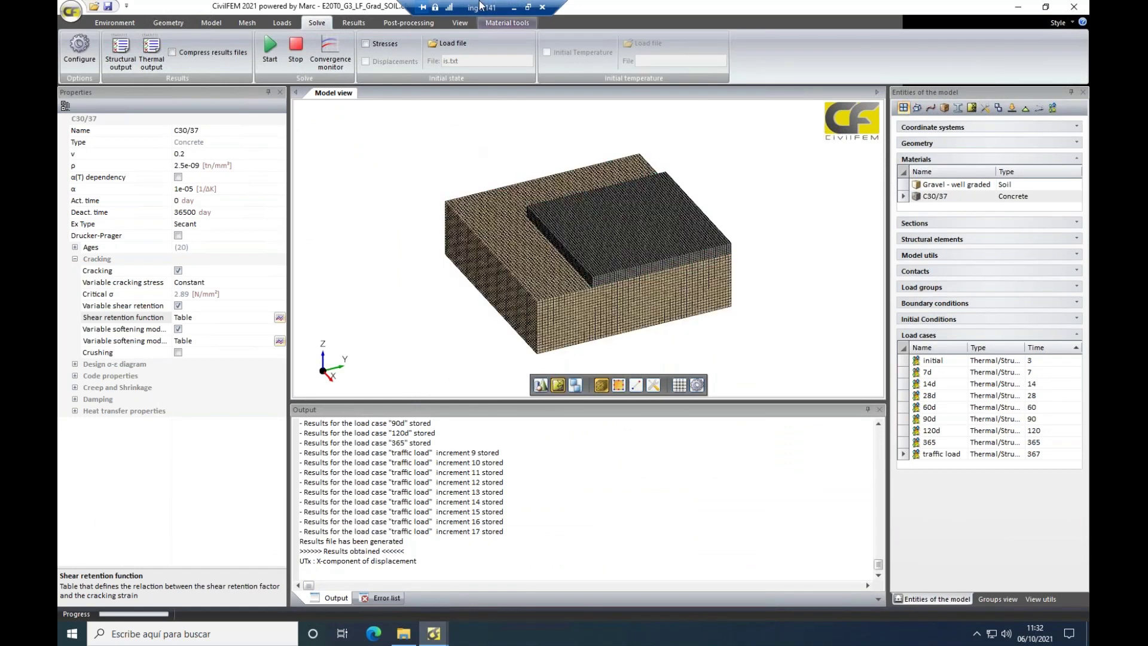
- Choose the maximum principal cracking strain as the result for this second slab model
left_click(353, 23)
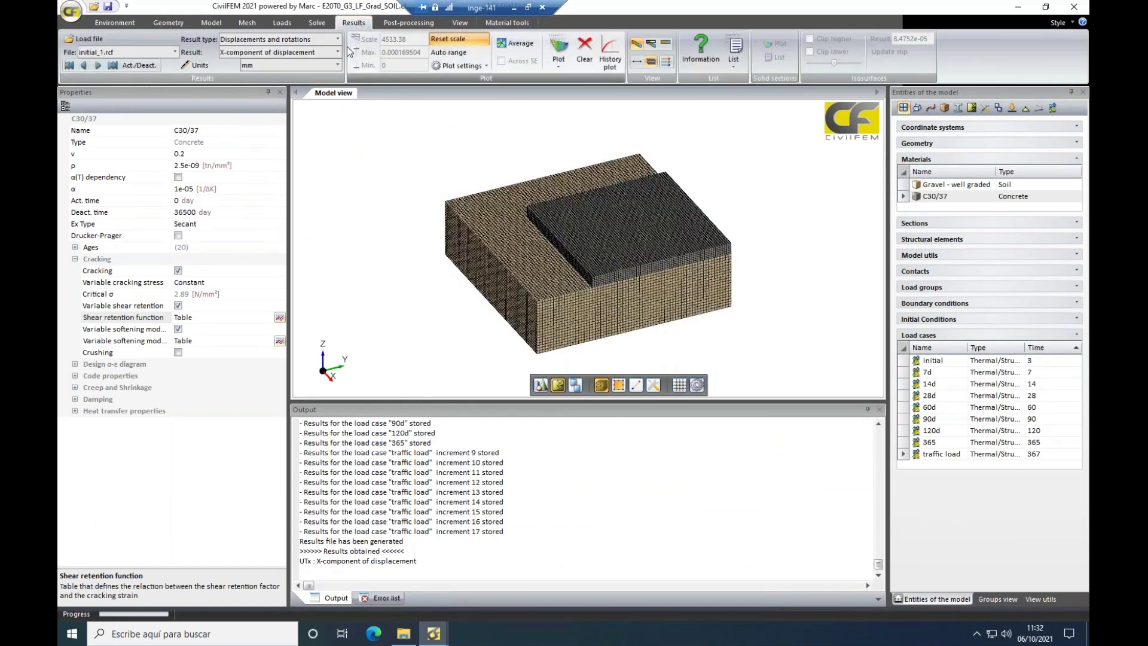
left_click(338, 39)
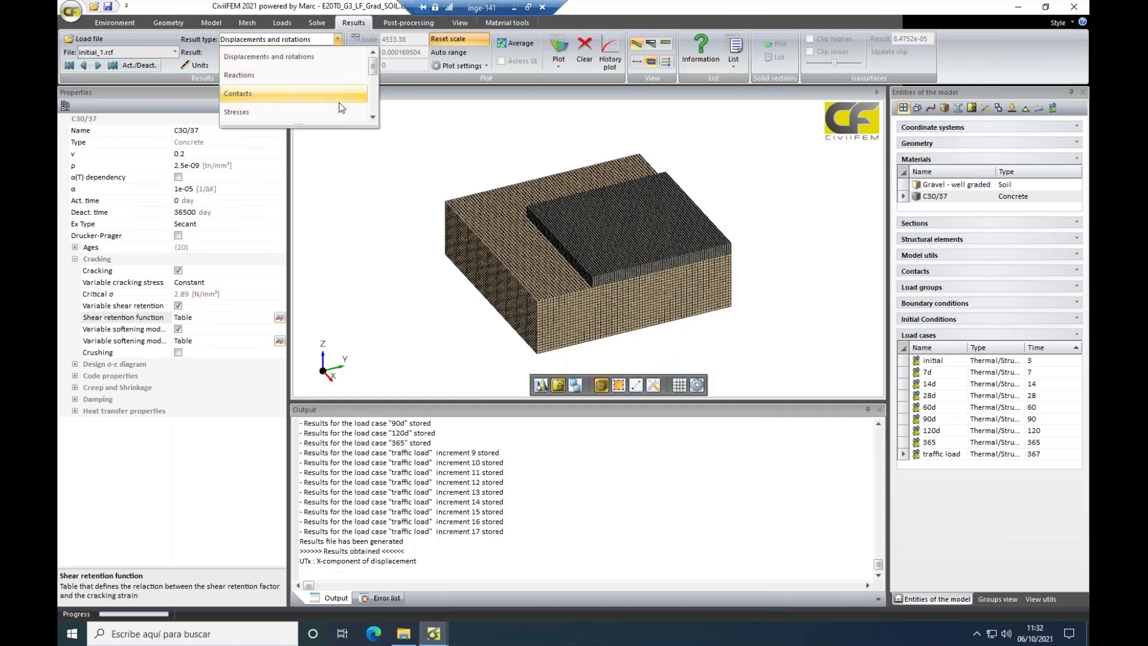
scroll(339, 102, "down", 1)
left_click(301, 101)
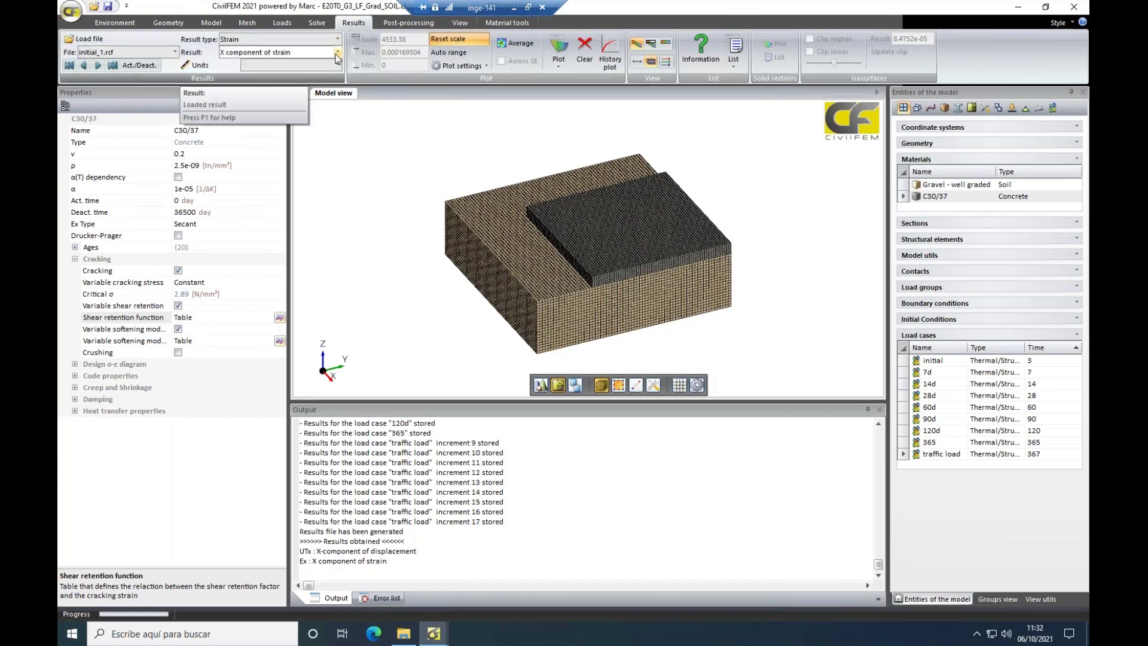
left_click(338, 52)
scroll(263, 129, "down", 4)
scroll(263, 131, "down", 4)
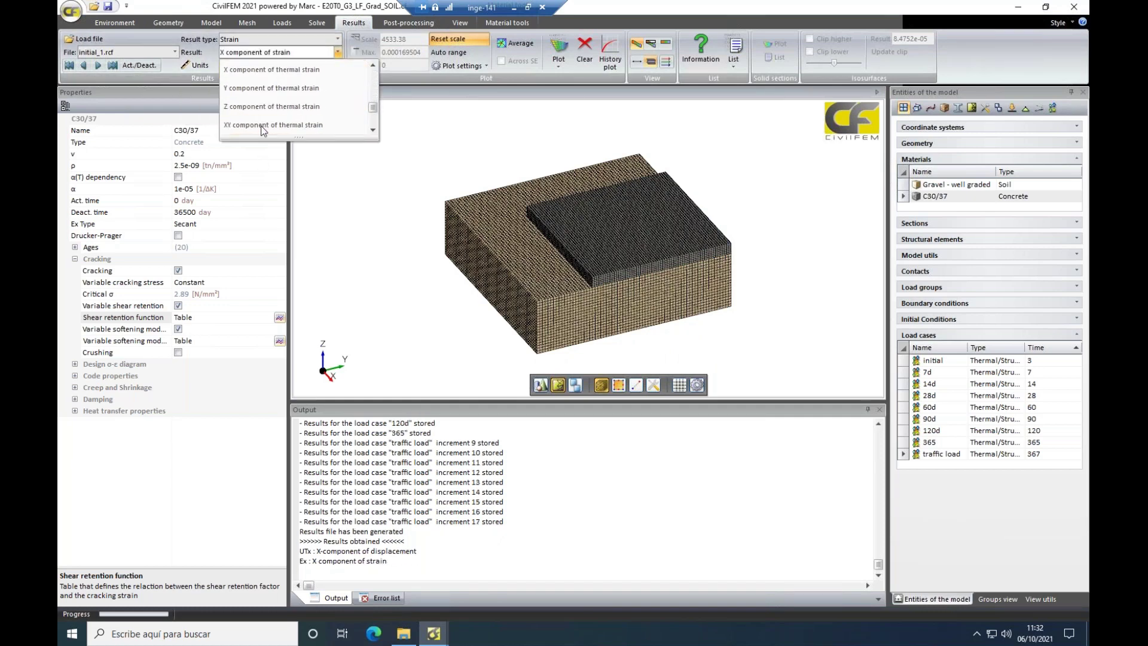
left_click(262, 126)
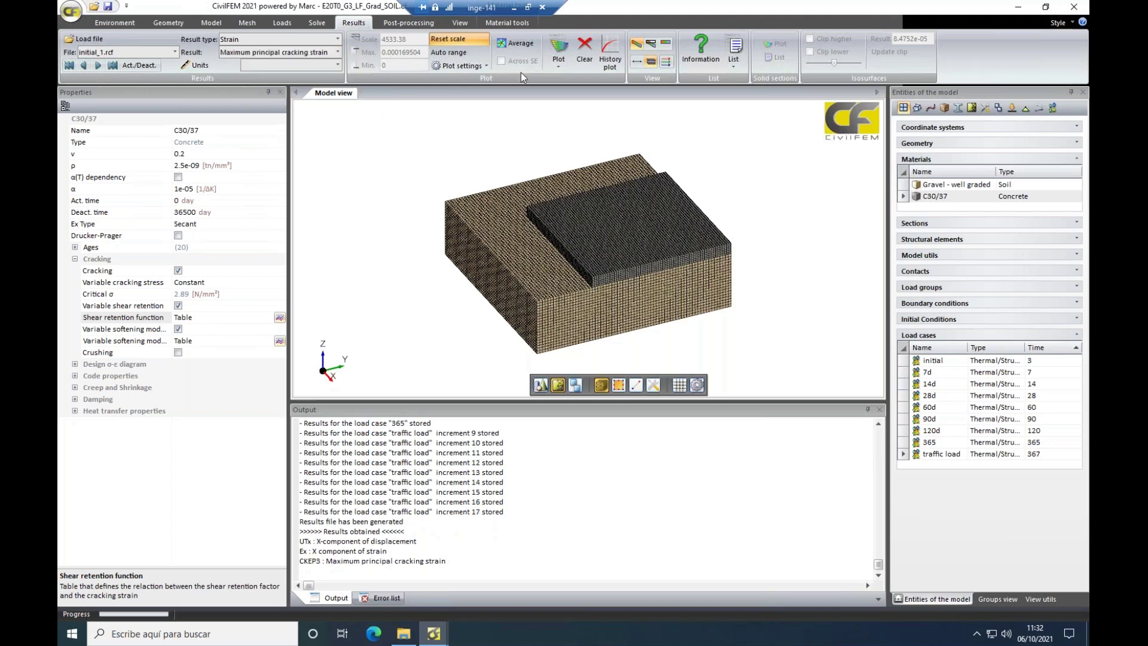
- Plot the cracking strain for the final traffic load_17.rcf results with automatic ranging and view the slab from above
left_click(559, 48)
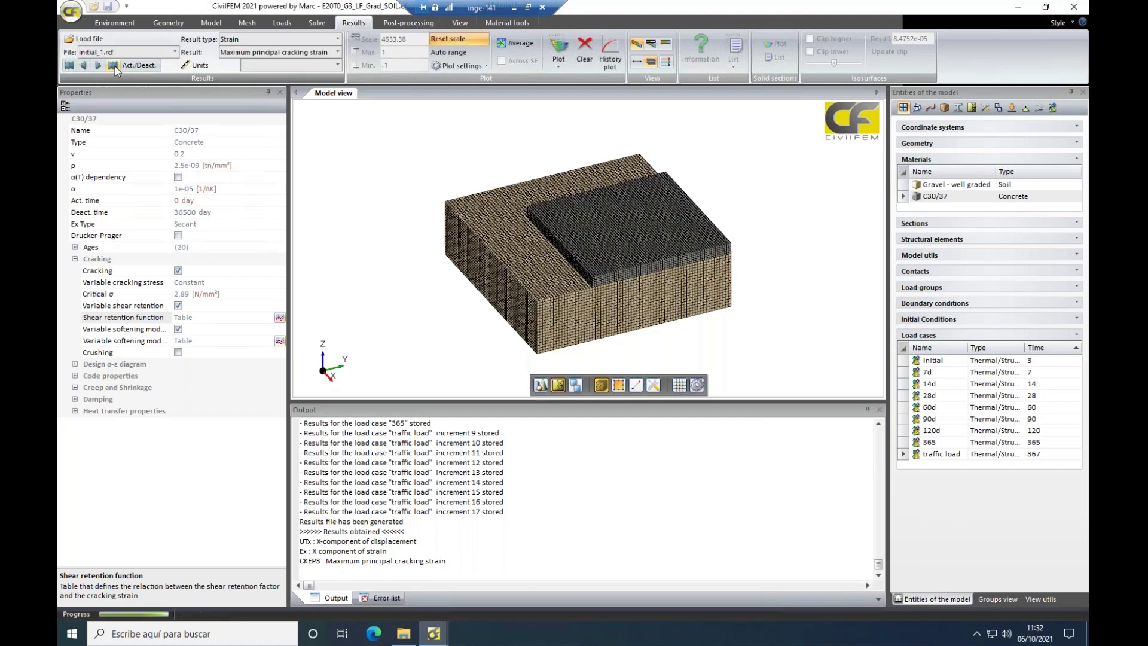
left_click(112, 65)
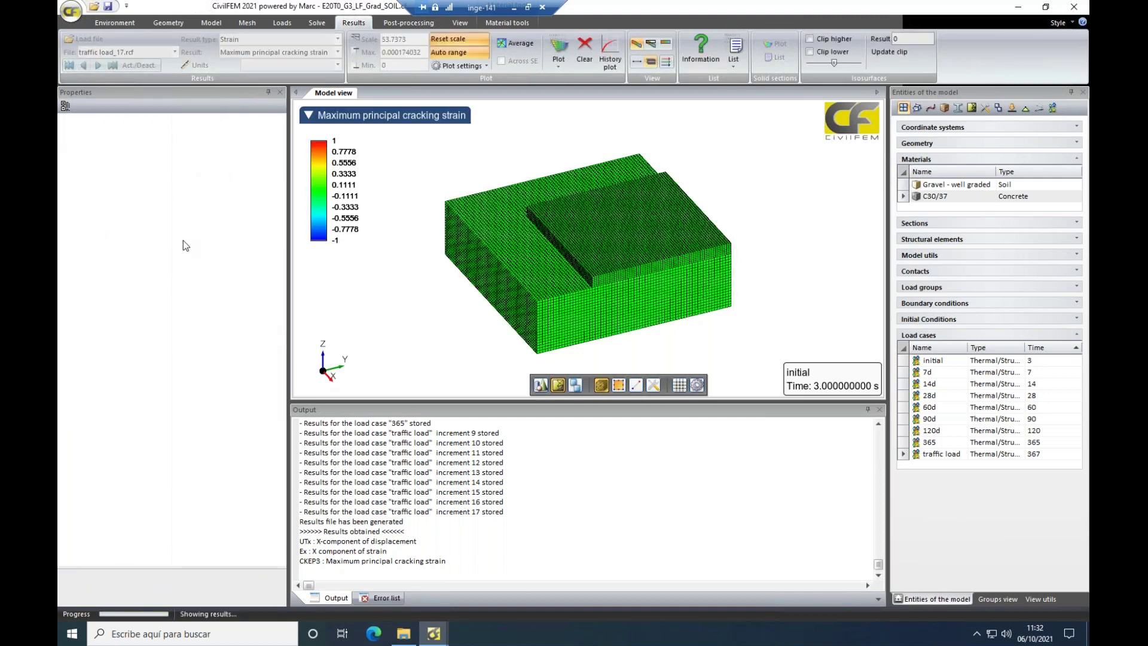
middle_click_drag(443, 305, 442, 332)
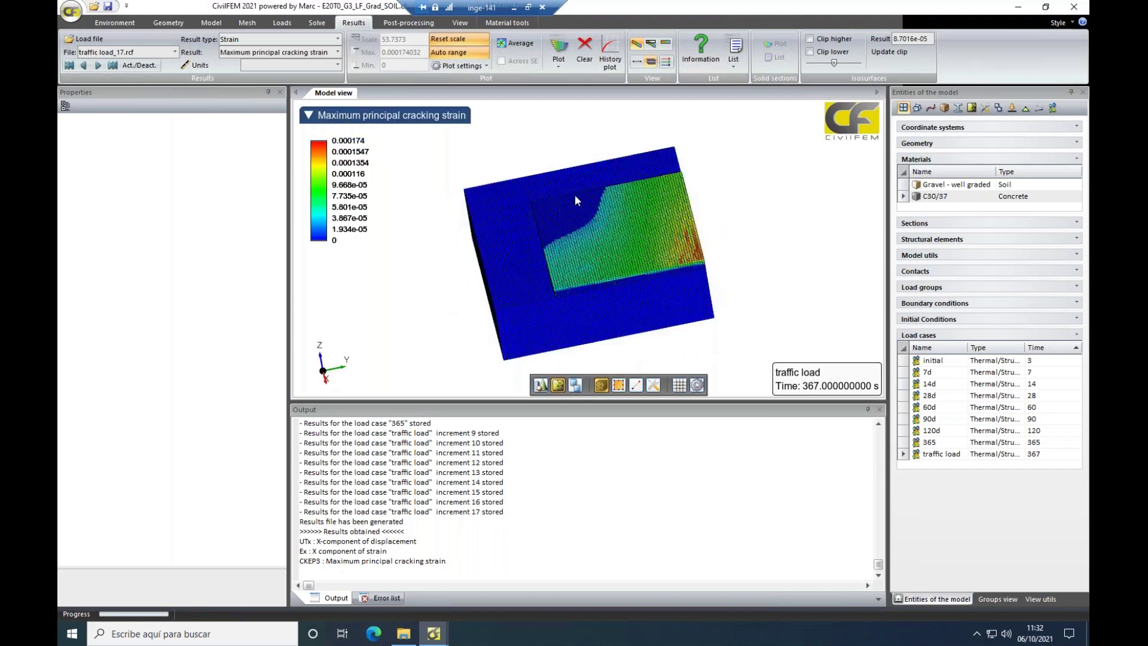
- Examine the maximum principal cracking strain on the slab's upper surface, closing in on the loaded corner
middle_click_drag(760, 395, 712, 333)
scroll(687, 299, "up", 5)
middle_click_drag(679, 298, 646, 218)
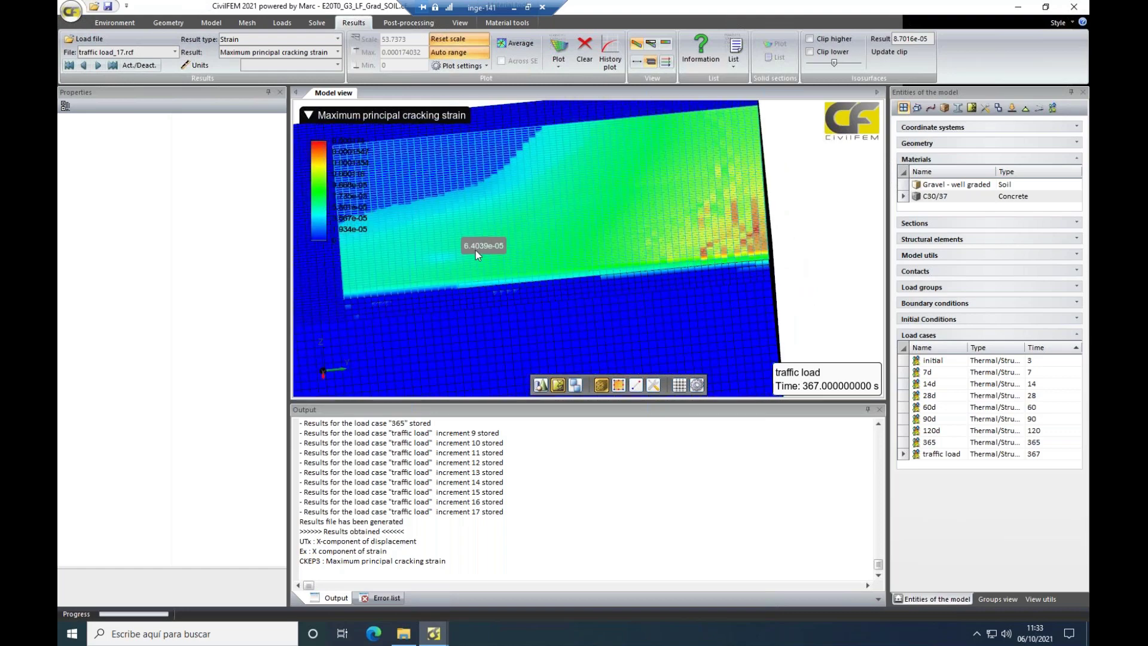
middle_click_drag(368, 194, 402, 229)
middle_click_drag(678, 266, 580, 241)
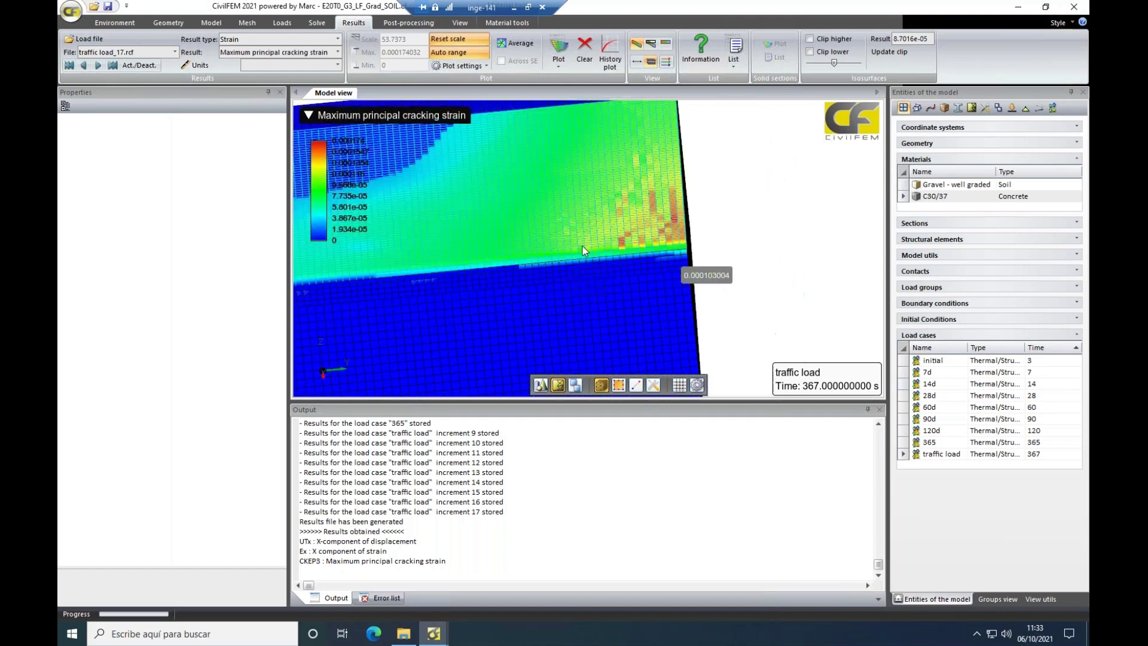
scroll(633, 262, "up", 1)
scroll(633, 262, "up", 2)
middle_click_drag(743, 267, 745, 278)
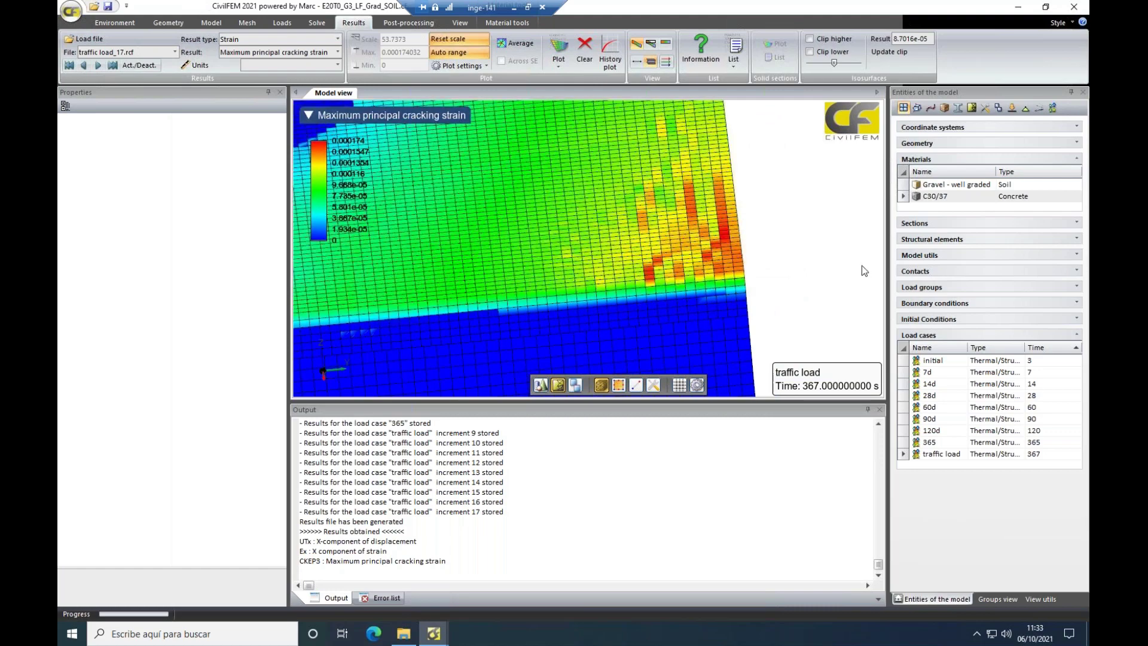
- Examine the cracking strain through the slab's thickness and across the whole slab from an oblique angle
scroll(806, 260, "down", 3)
middle_click_drag(807, 260, 461, 247)
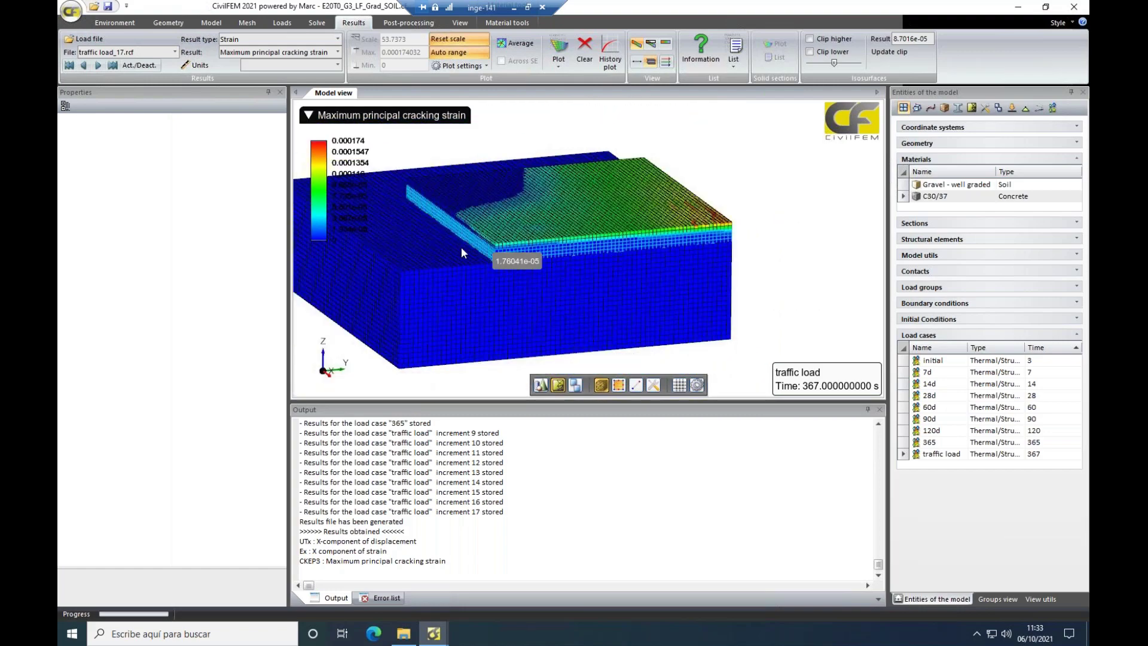
mouse_move(424, 179)
middle_mouse_down()
mouse_move(403, 217)
mouse_move(443, 221)
middle_mouse_up()
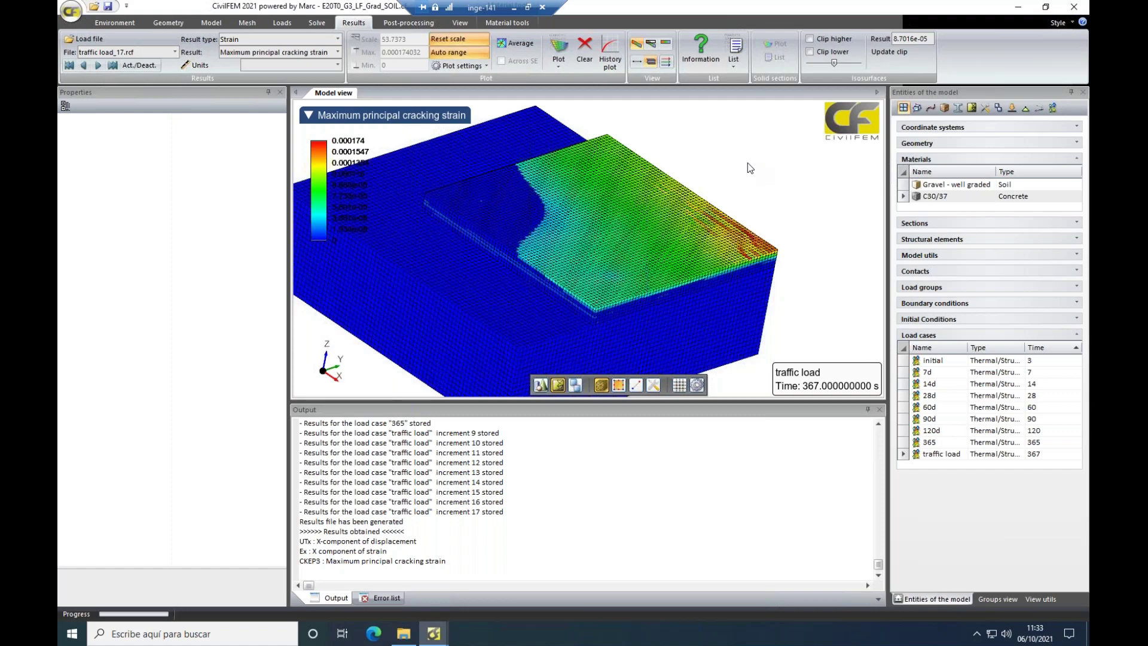
middle_click_drag(810, 282, 705, 291)
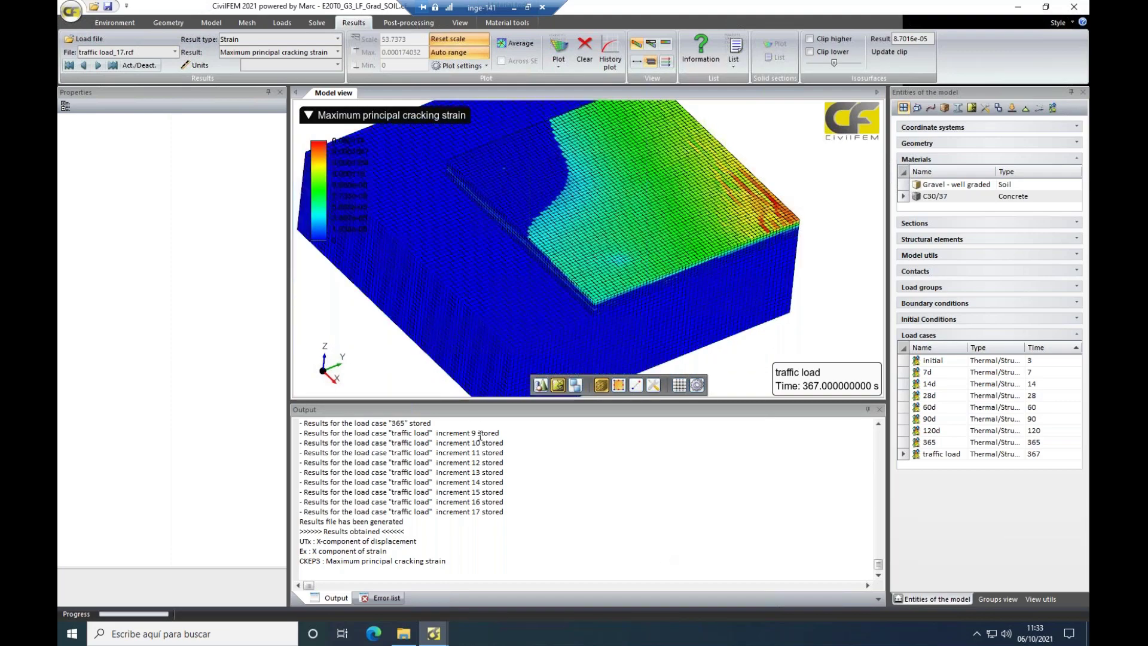
- Enlarge the model view by shrinking the output log, and inspect the slab's upper surface up close
left_click_drag(488, 401, 492, 528)
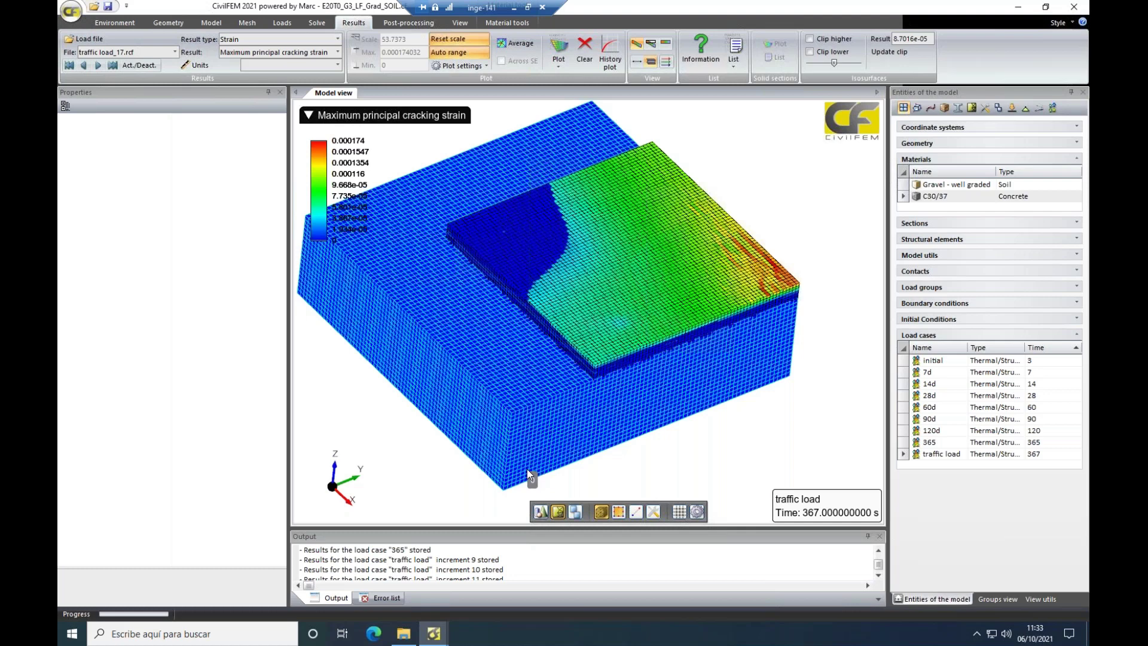
mouse_move(739, 419)
middle_mouse_down()
mouse_move(798, 433)
mouse_move(746, 423)
middle_mouse_up()
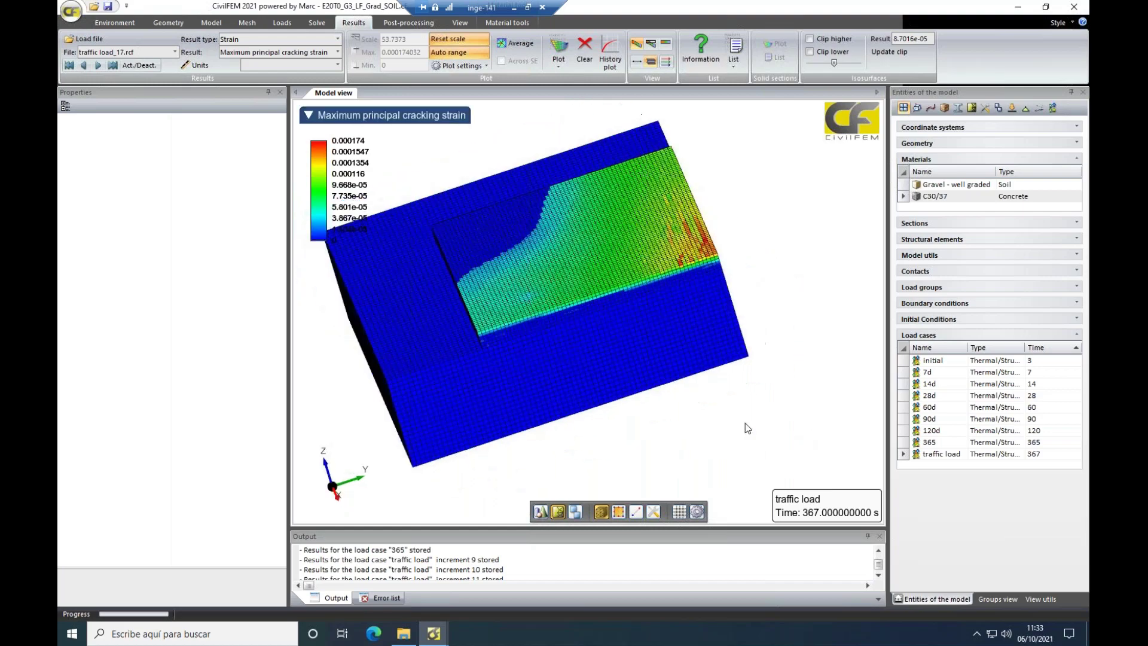
scroll(576, 284, "up", 5)
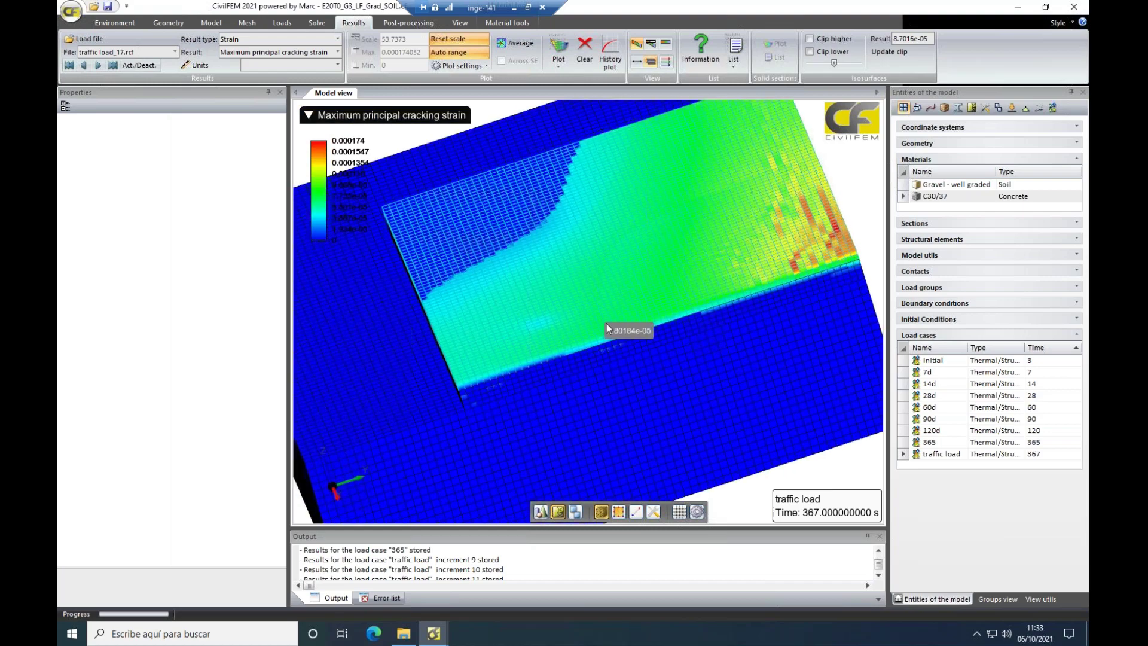
scroll(606, 324, "up", 3)
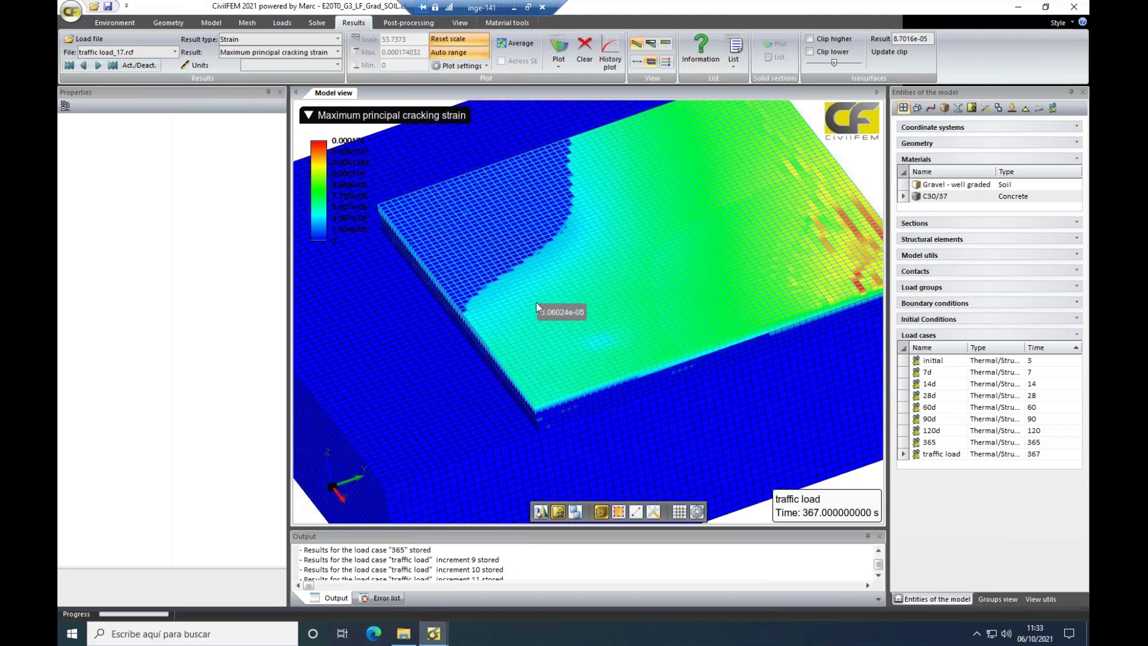
- Compare the cracking strain along the slab's side faces with that on its upper surface and loaded corner
middle_click_drag(506, 403, 532, 296)
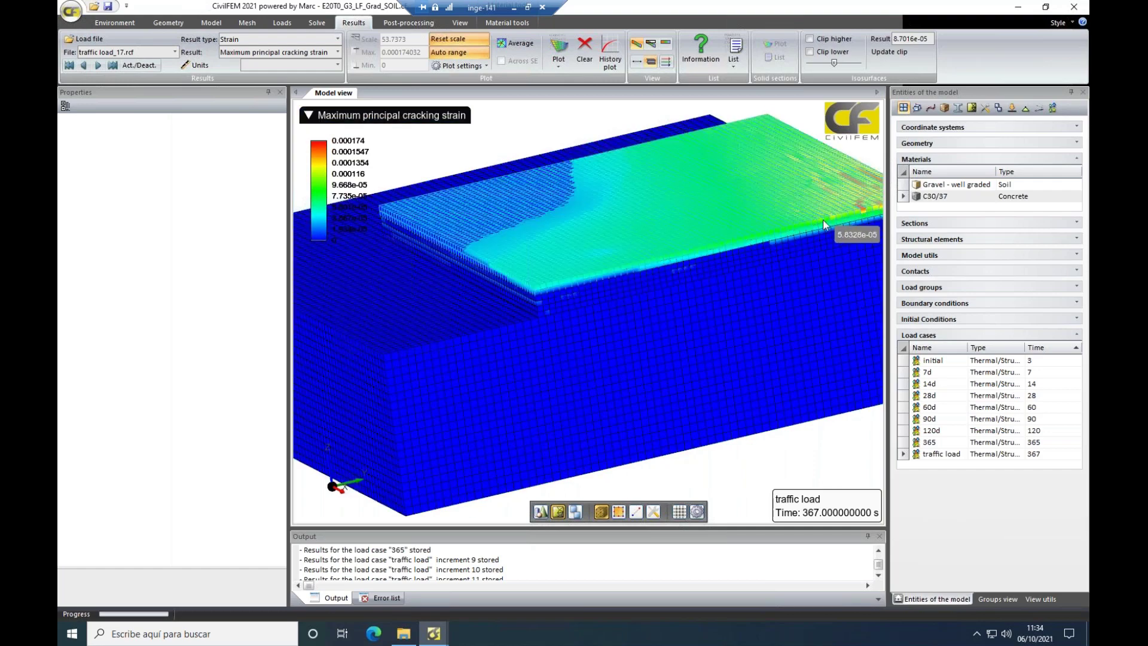
middle_click_drag(823, 220, 669, 265)
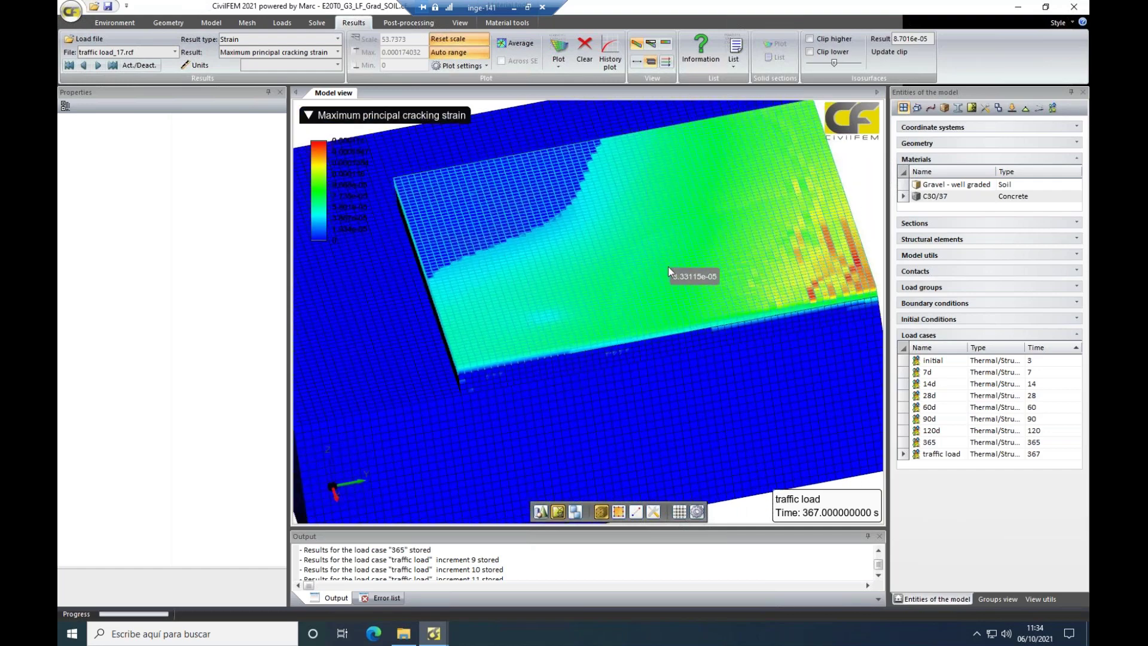
scroll(669, 268, "up", 2)
middle_click_drag(636, 353, 652, 311)
scroll(417, 222, "down", 3)
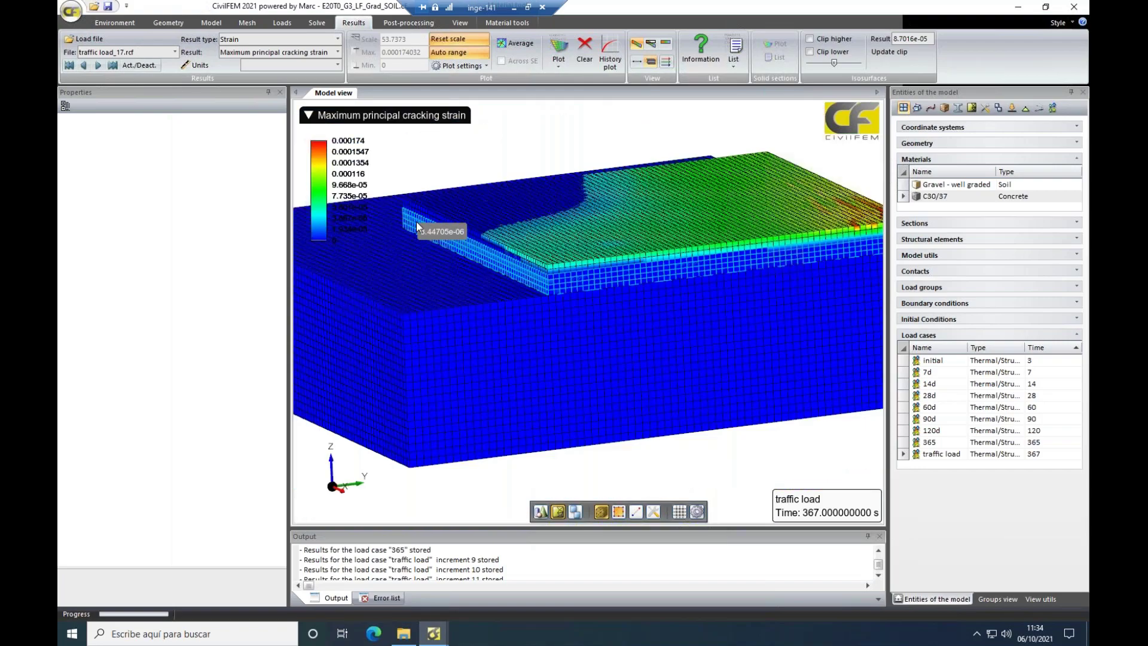
scroll(417, 222, "down", 1)
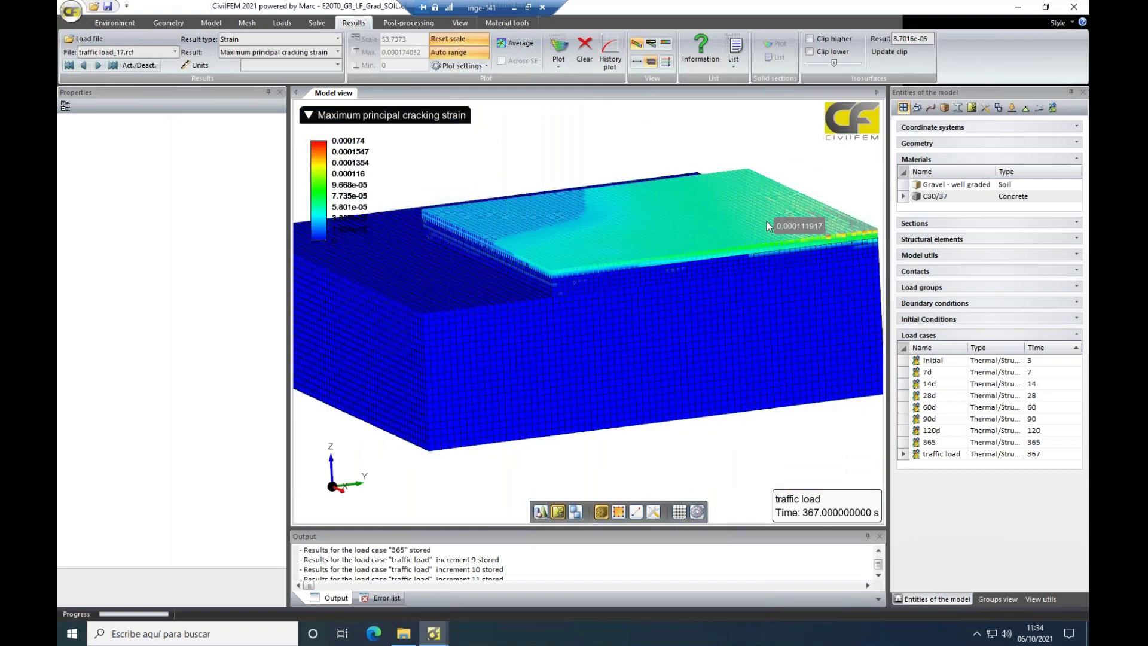
middle_click_drag(745, 343, 735, 388)
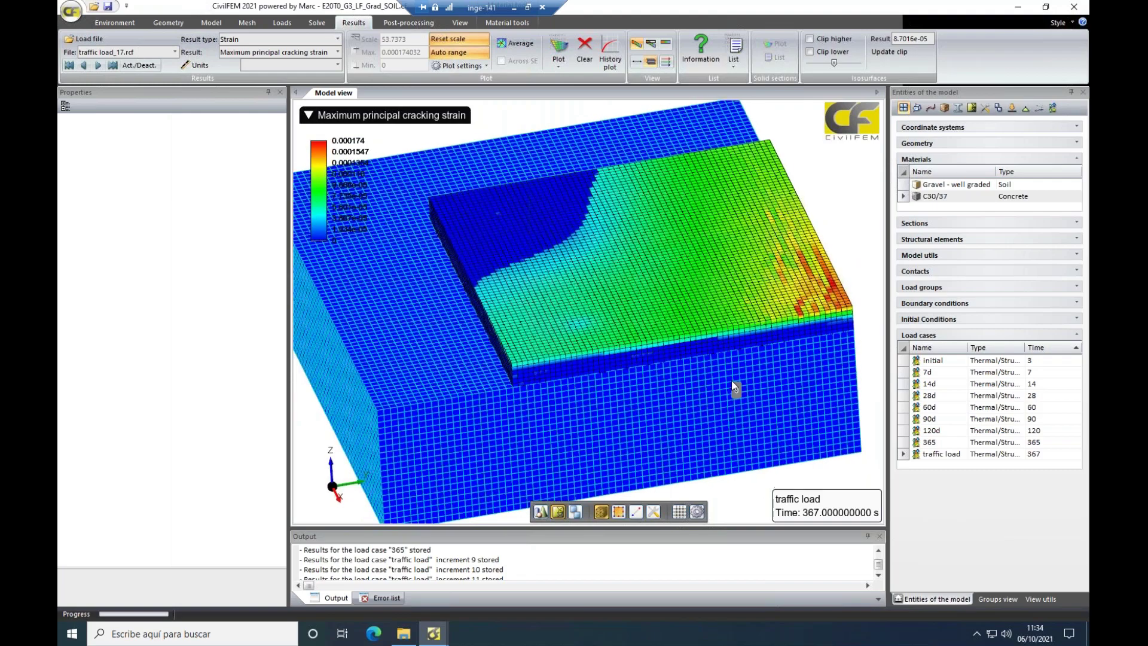
- Switch to the CivilFEM_2021_FRC PowerPoint presentation, start the slide show at the Pavements slide, and advance to "Precast modules for arquitectural facades"
left_click(514, 8)
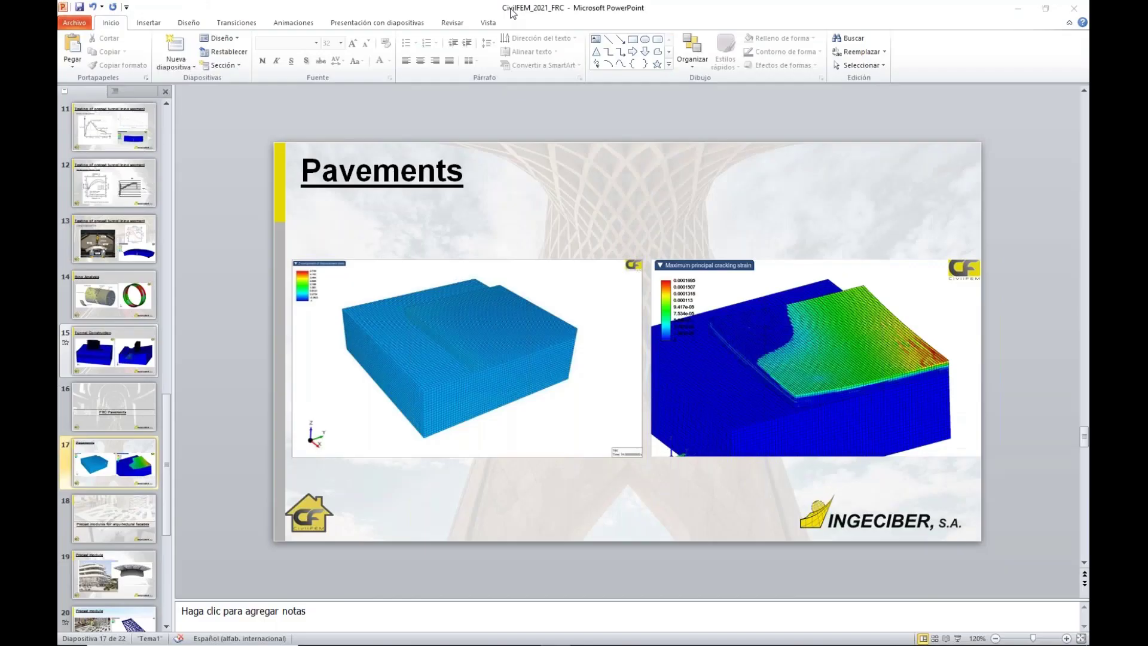
left_click(957, 638)
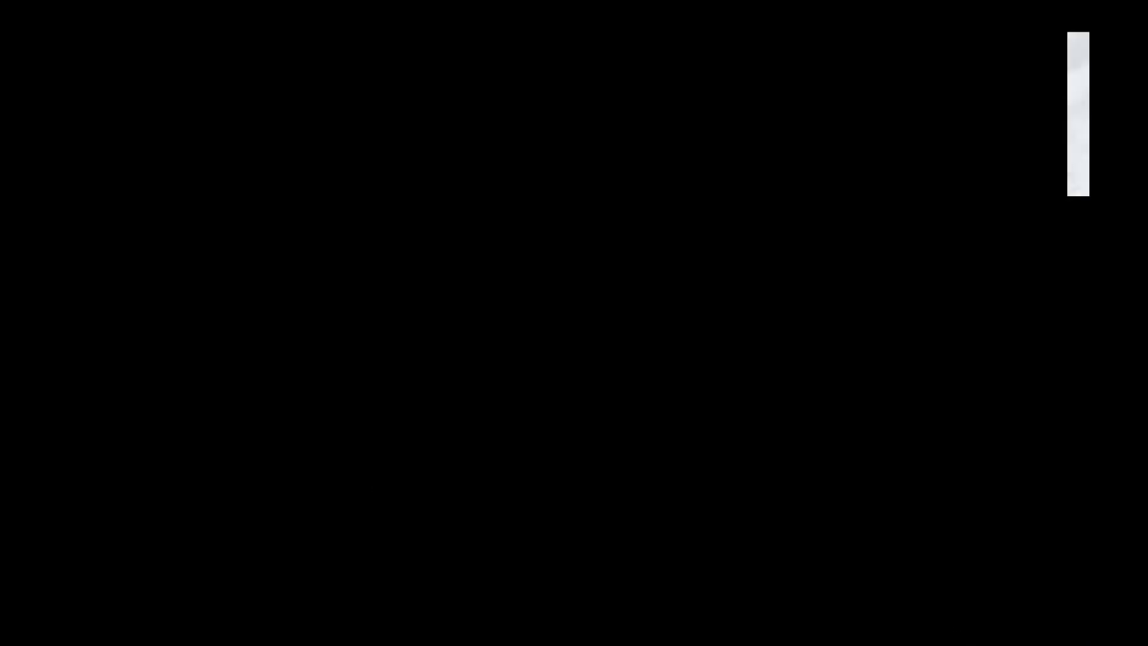
key("Right")
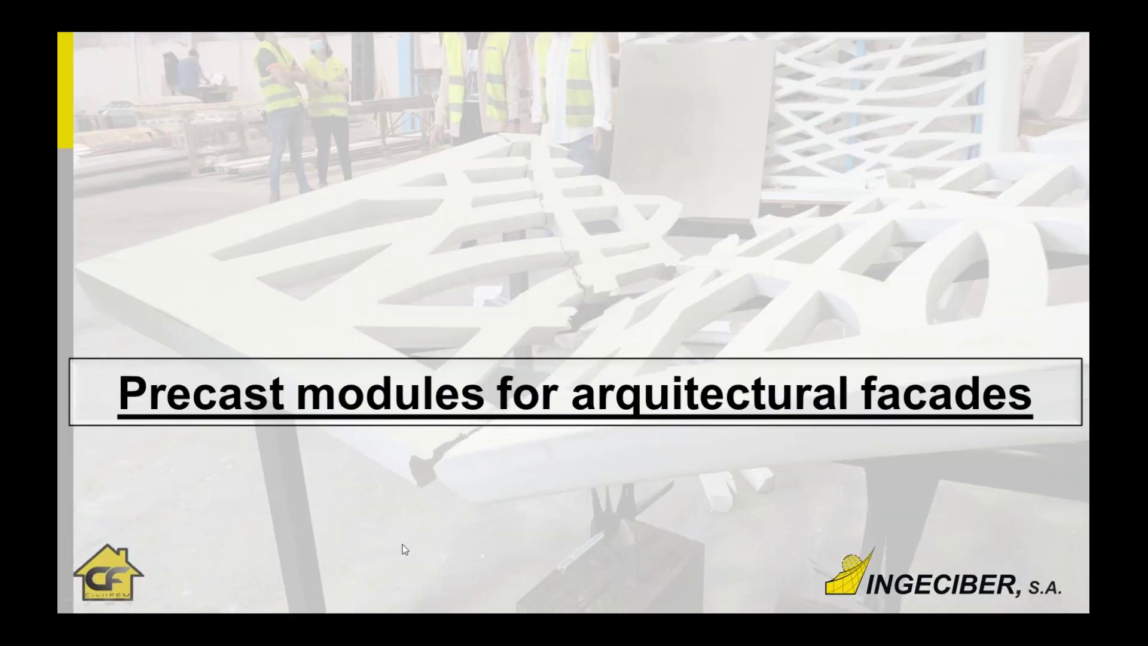
key("Left")
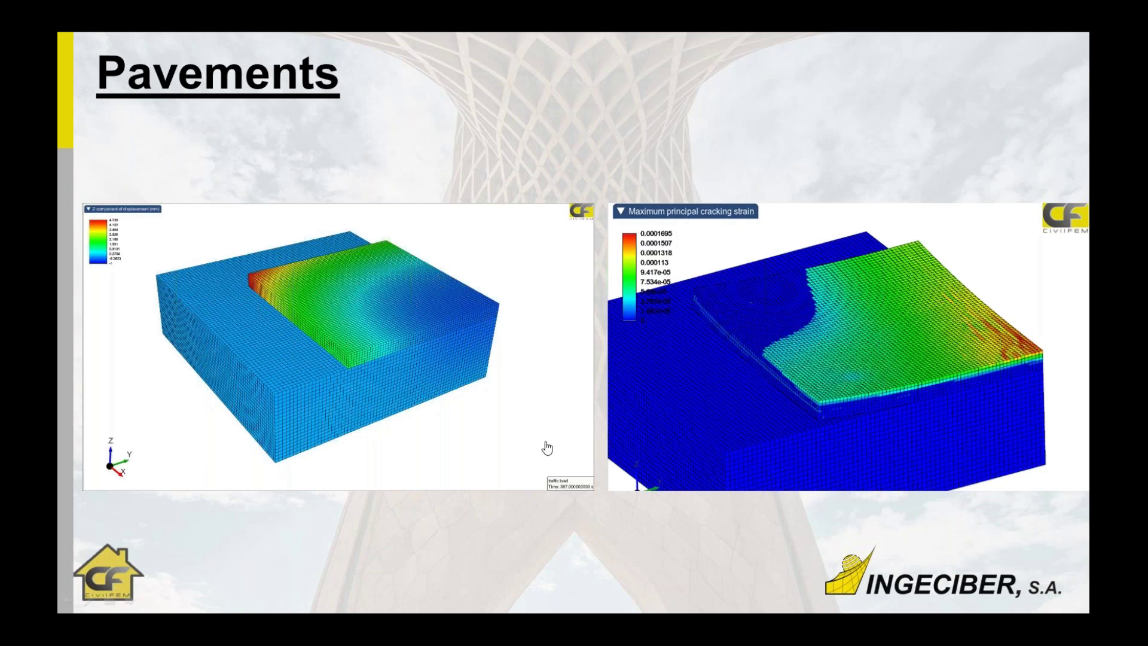
key("Right")
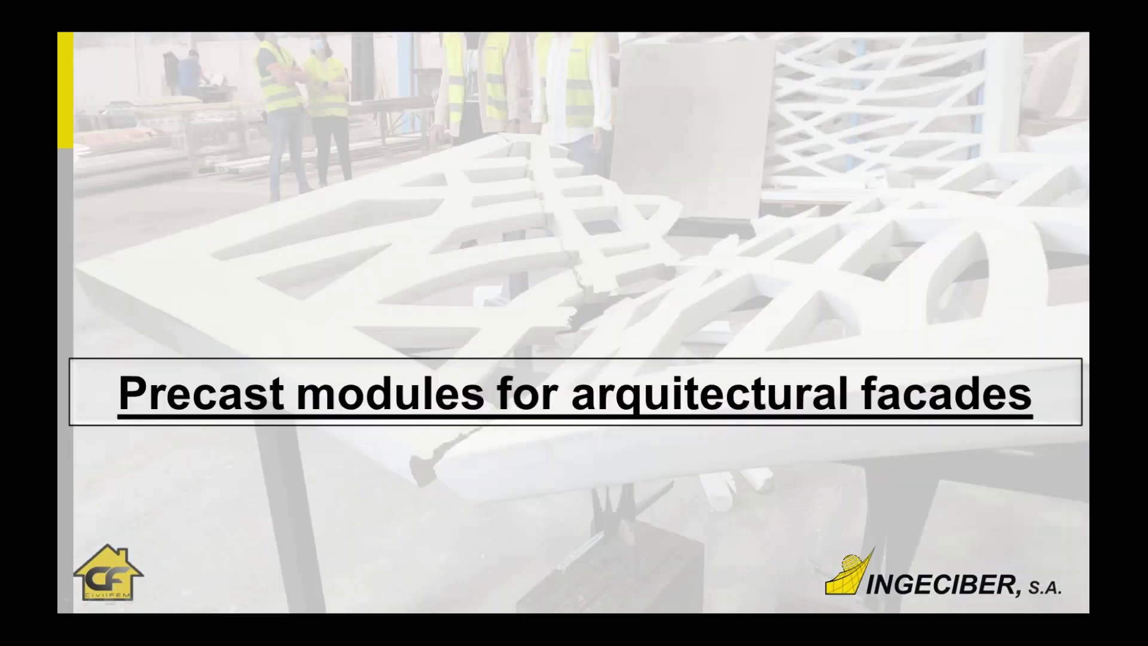